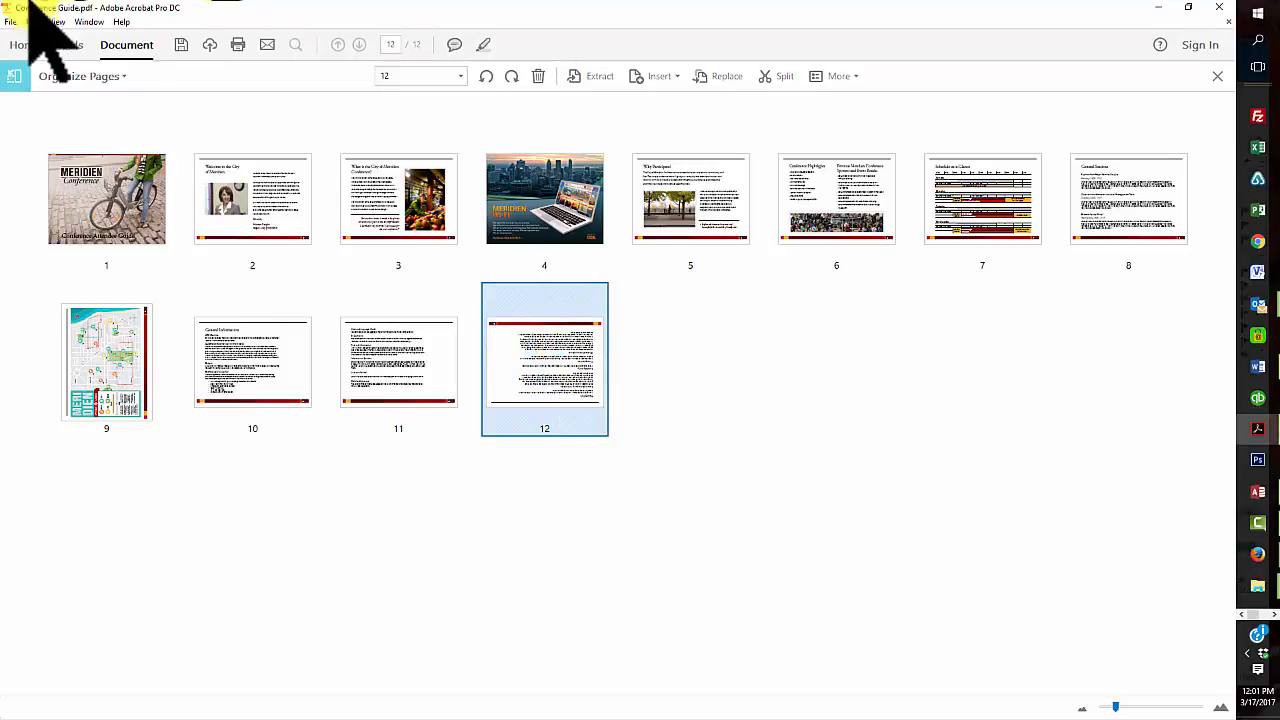
Step: Rotate page 12 by 180 degrees with Organize Pages so it stands upright, and return to the document view
{"action": "left_click", "coordinate": [110, 48]}
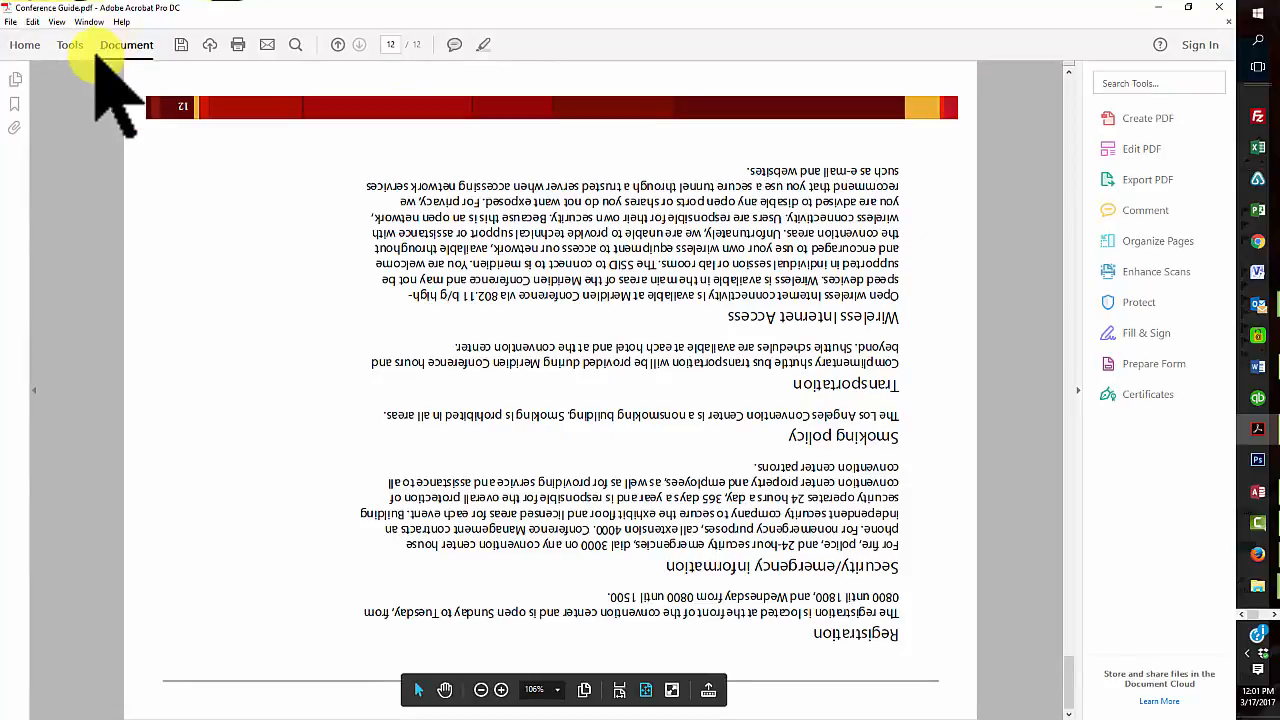
{"action": "left_click", "coordinate": [1158, 242]}
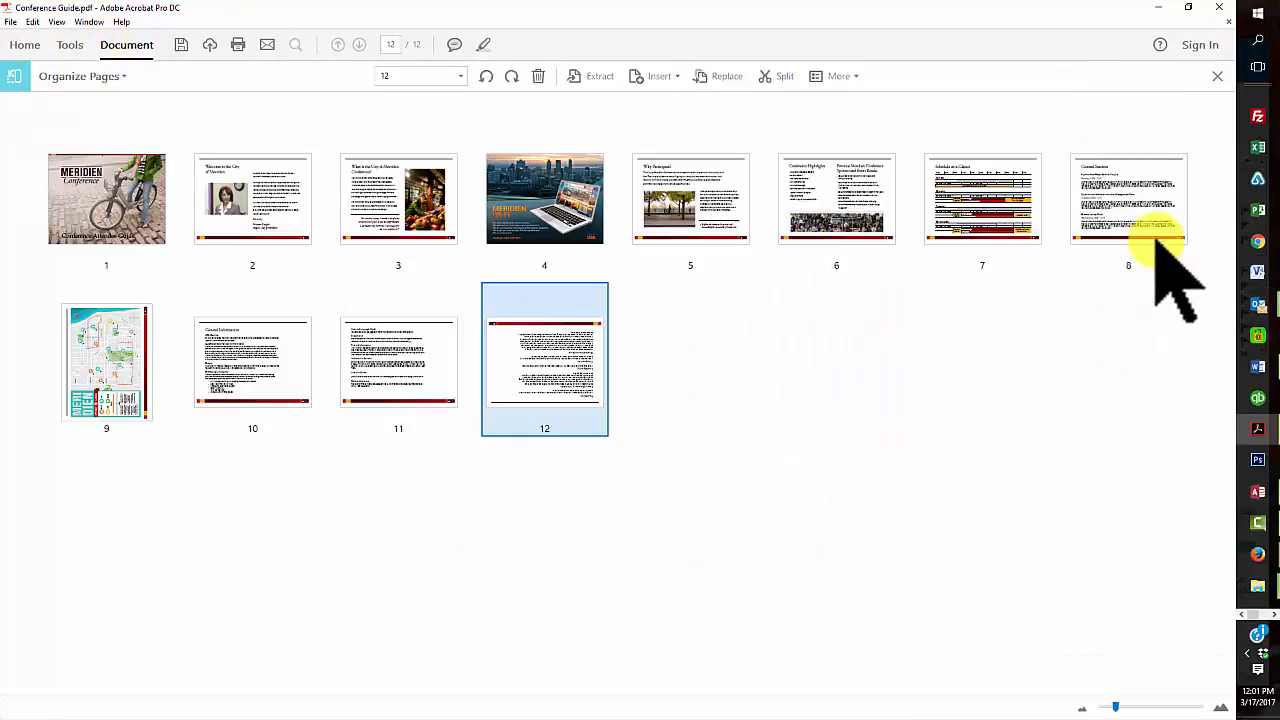
{"action": "left_click", "coordinate": [533, 350]}
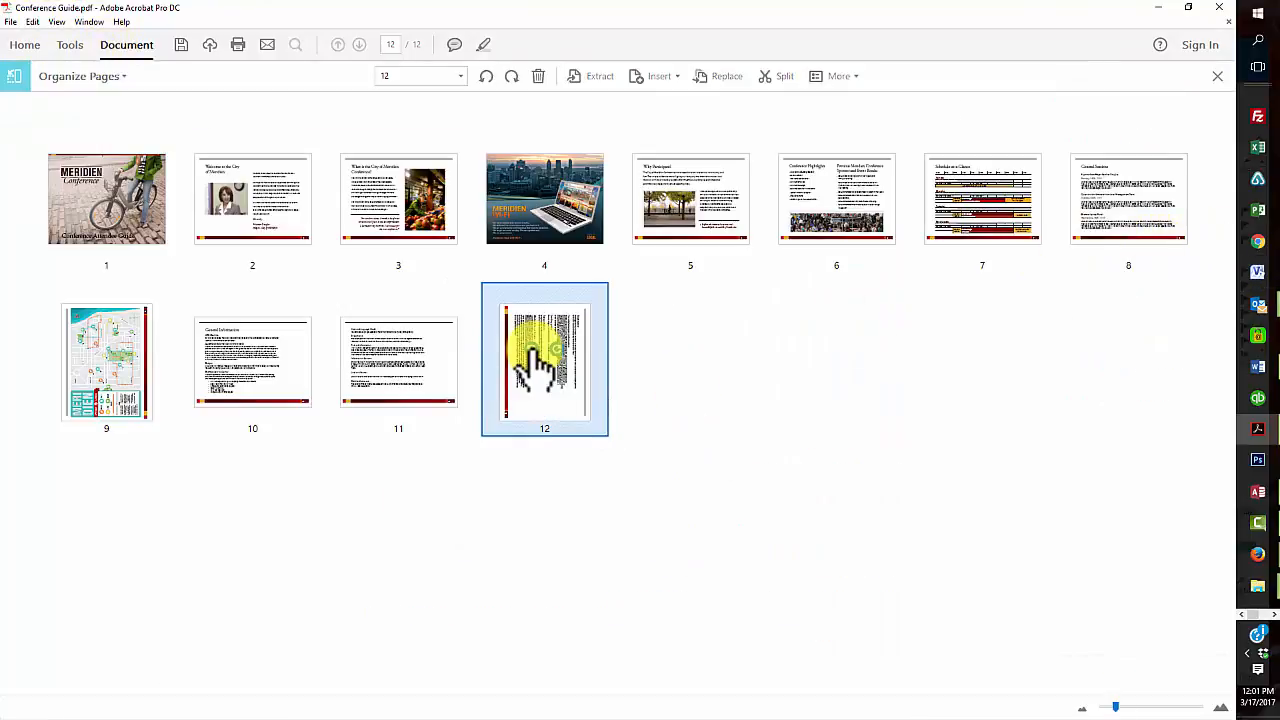
{"action": "left_click", "coordinate": [533, 350]}
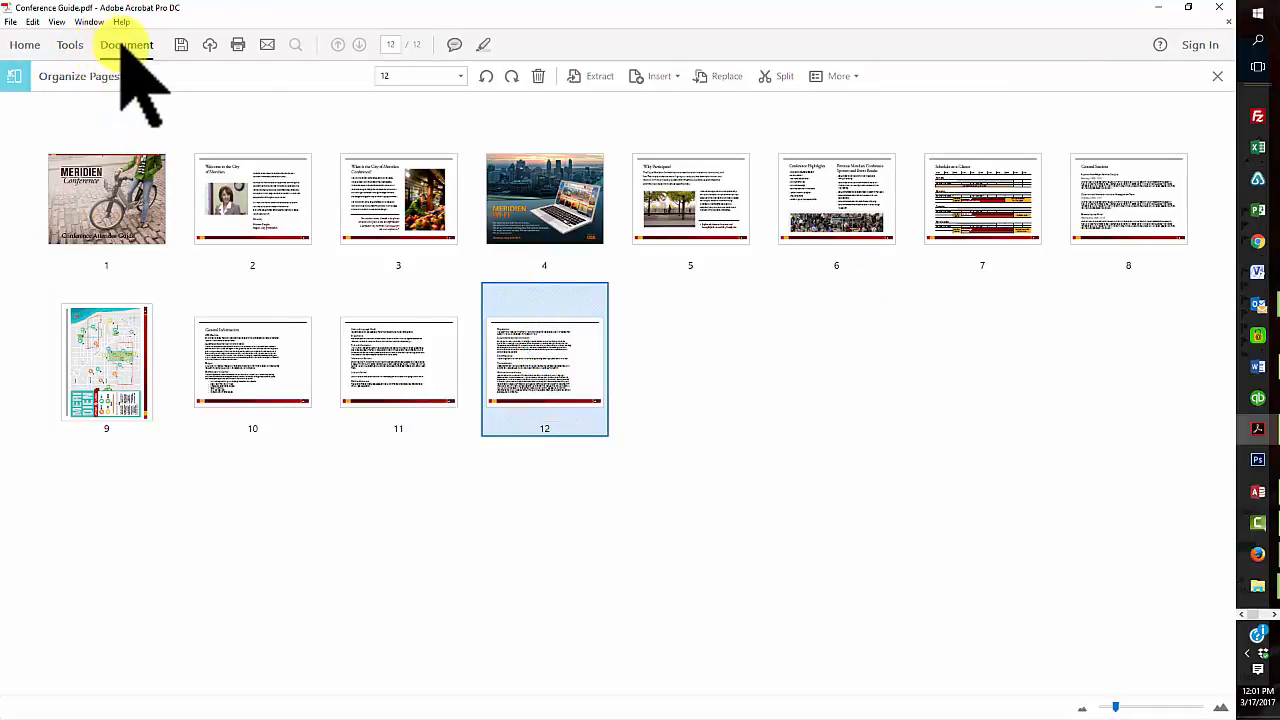
{"action": "left_click", "coordinate": [125, 45]}
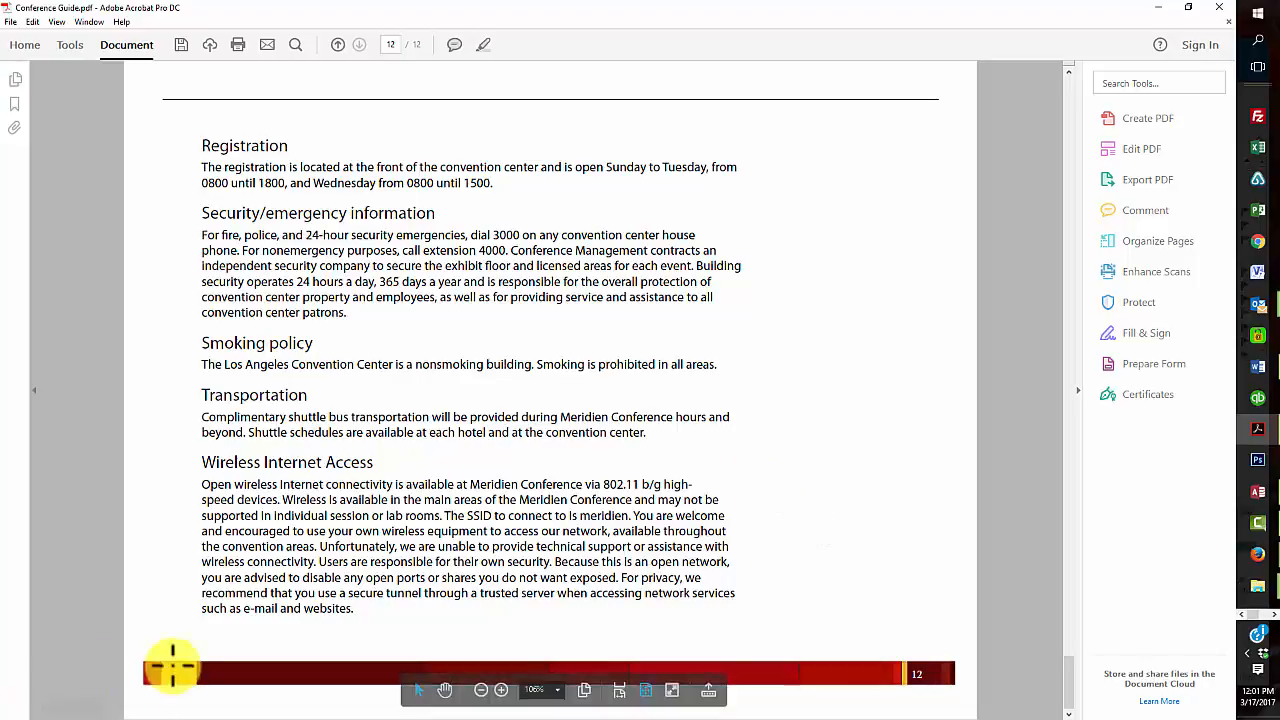
Step: Find the word "and" in the Conference Guide PDF
{"action": "left_click", "coordinate": [35, 21]}
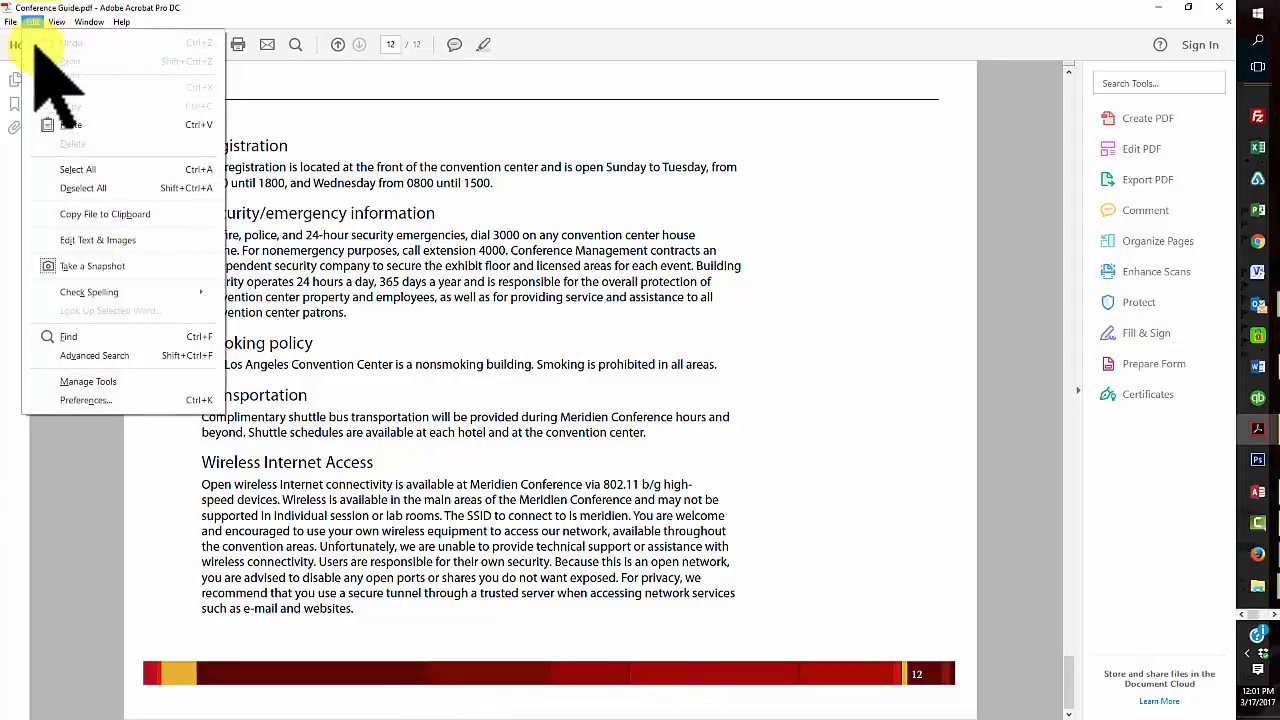
{"action": "left_click", "coordinate": [90, 338]}
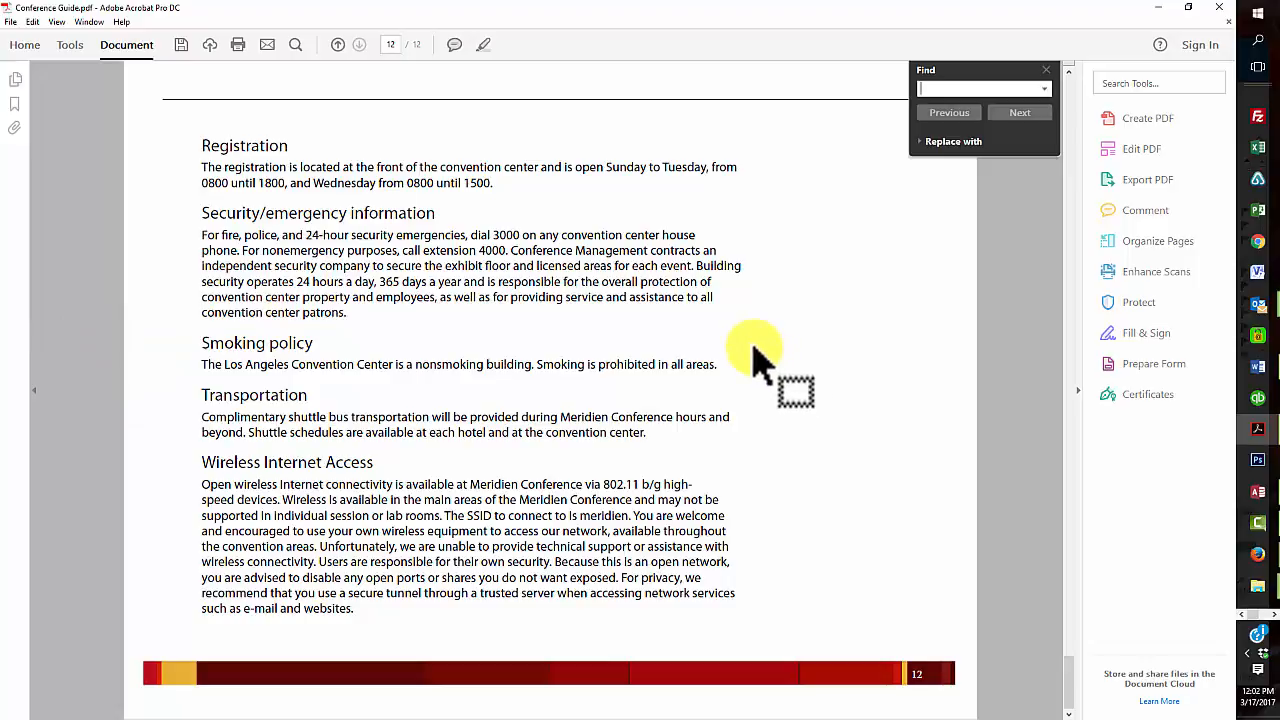
{"action": "type", "text": "and"}
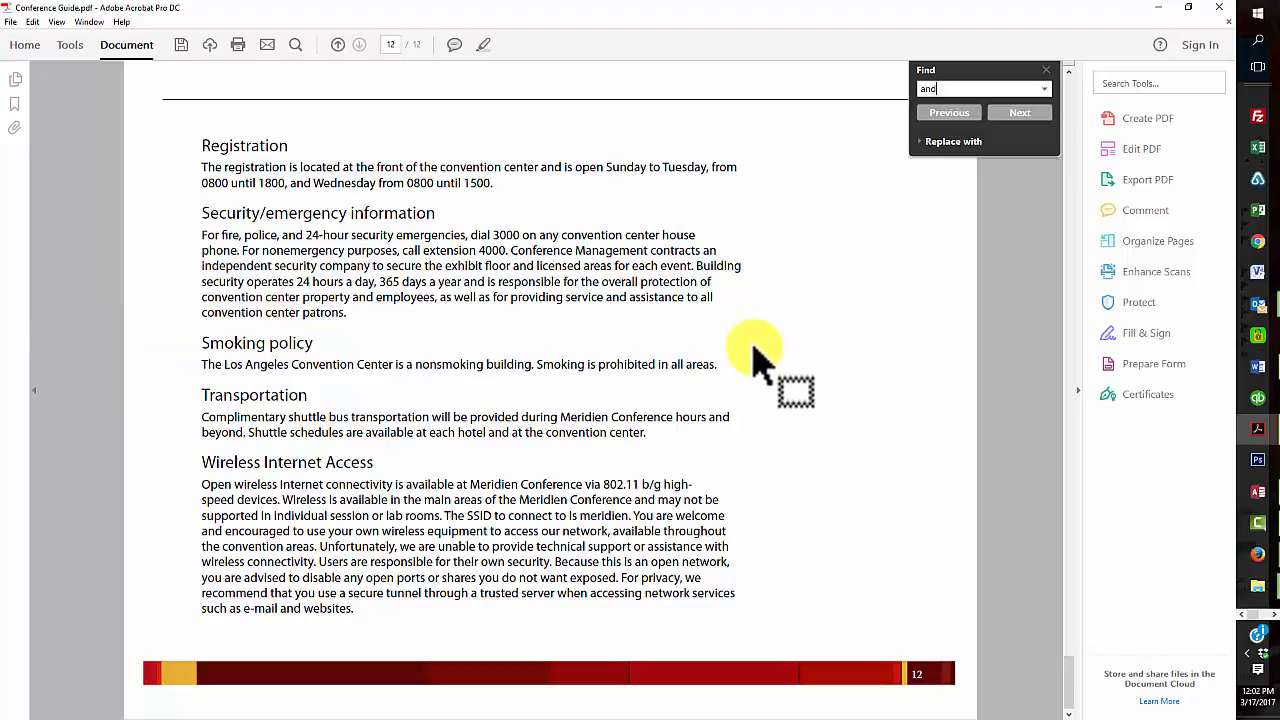
{"action": "key", "text": "Return"}
{"action": "left_click", "coordinate": [1020, 113]}
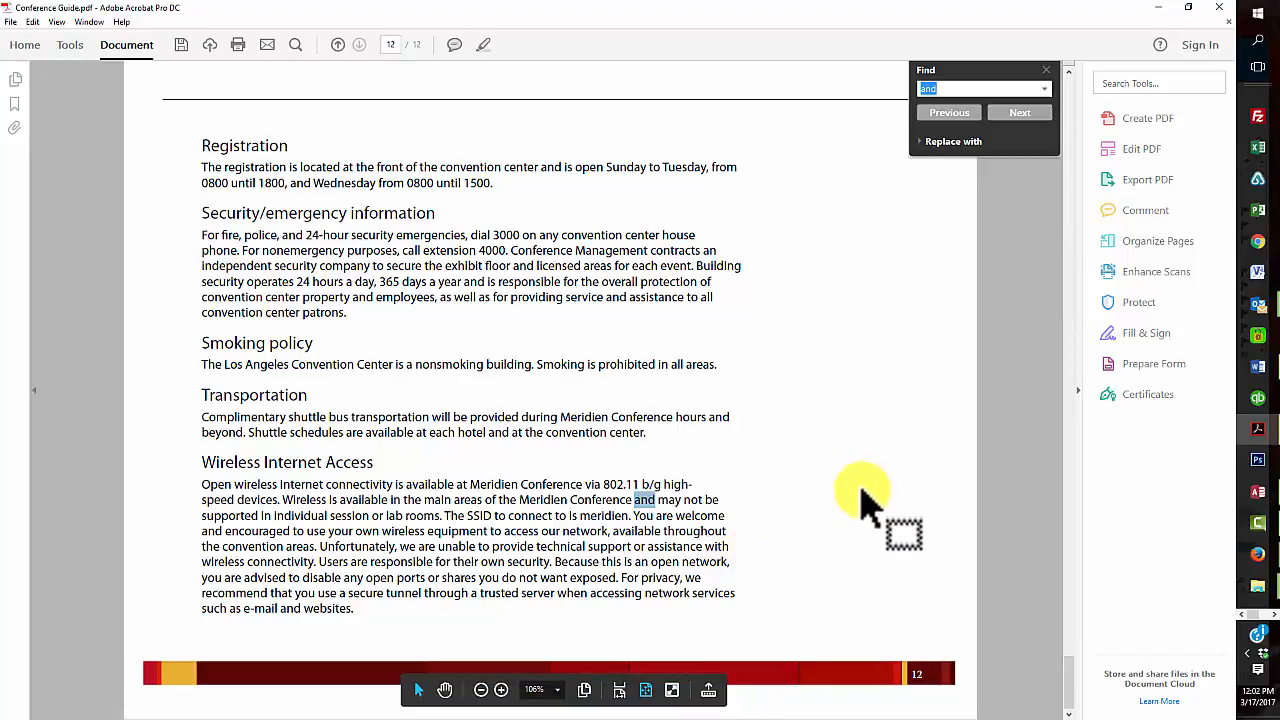
Step: Expand the replace option of the search and enter "but" as the replacement word
{"action": "left_click", "coordinate": [928, 143]}
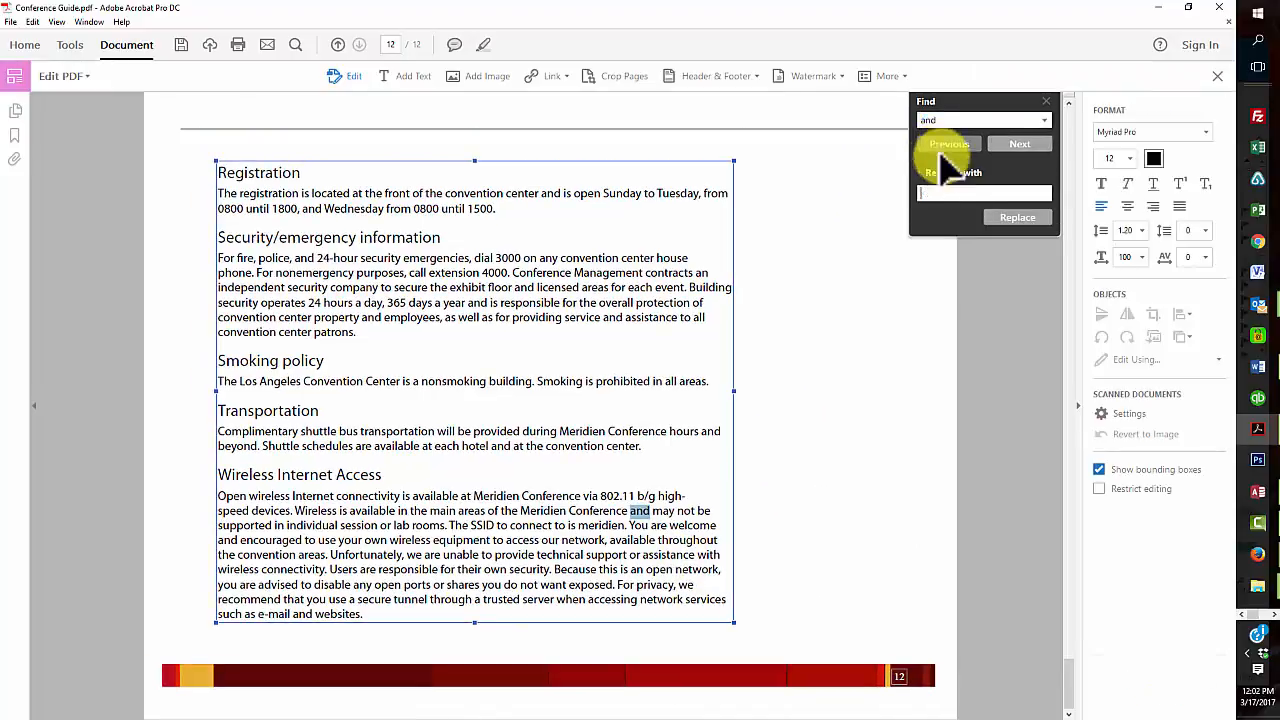
{"action": "left_click", "coordinate": [937, 193]}
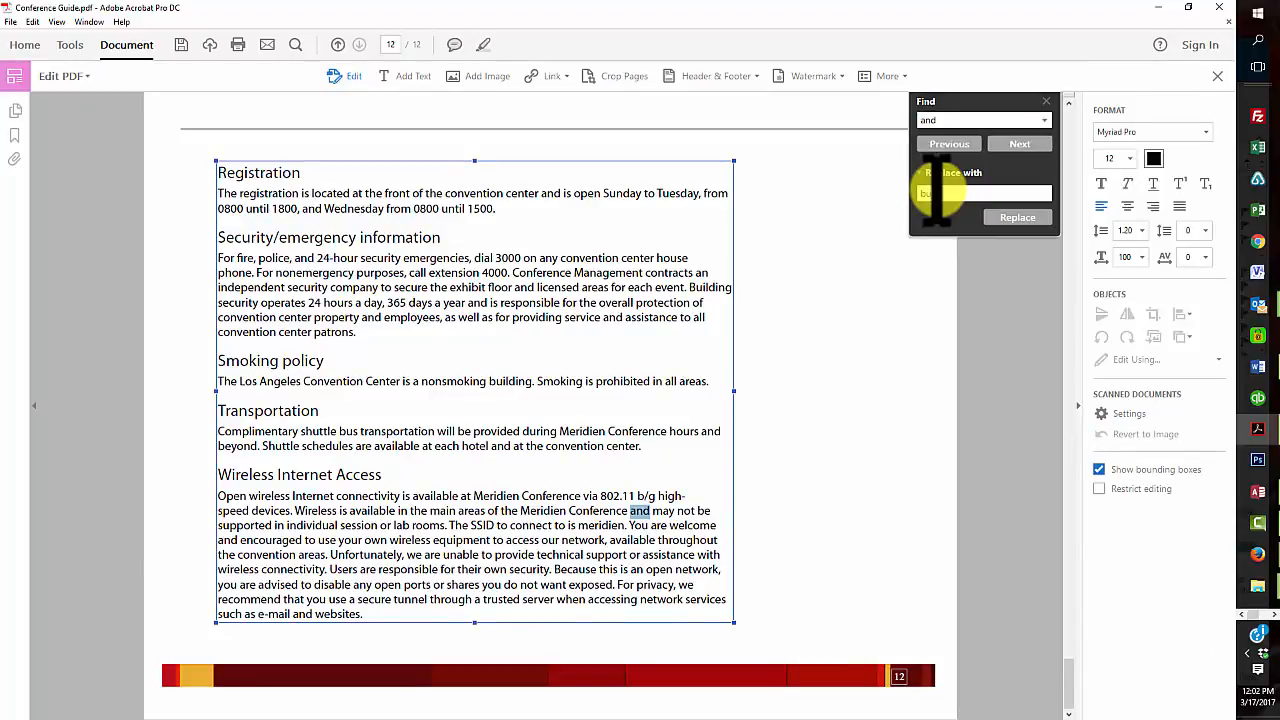
{"action": "type", "text": "but"}
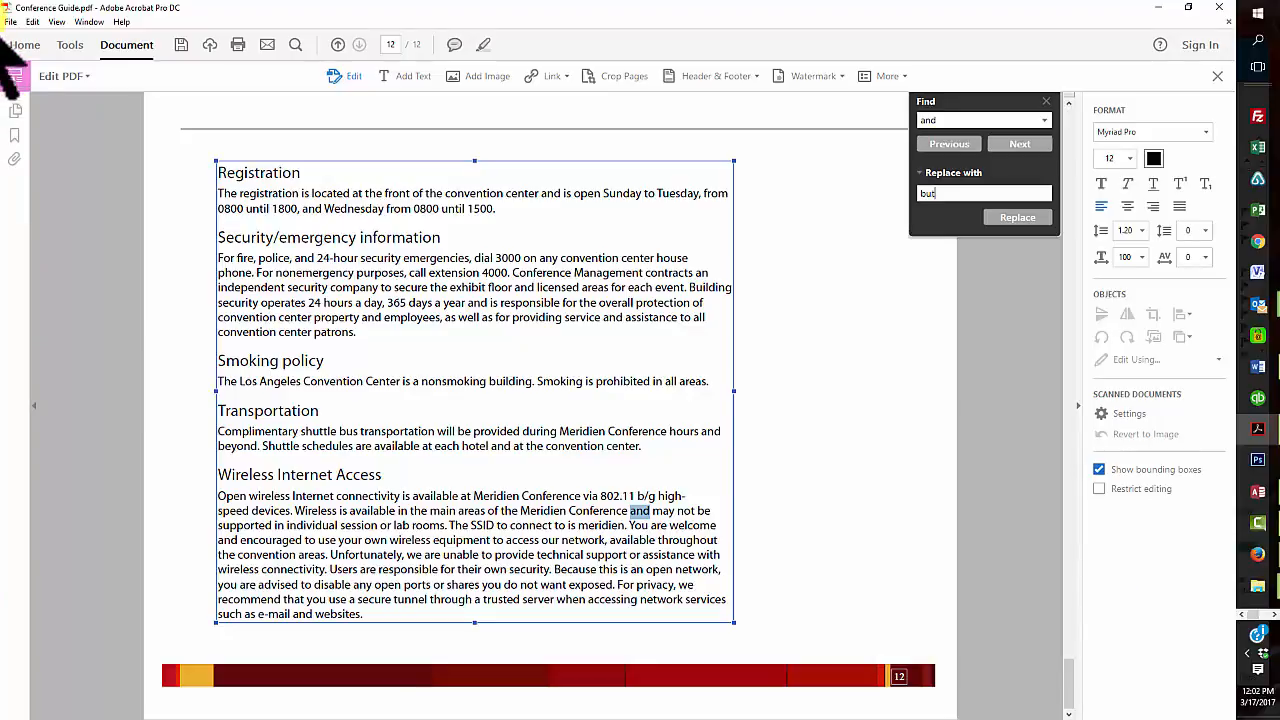
Step: Capture the page 12 text and the find-and-replace settings with the Snipping Tool, and copy the snip
{"action": "left_click", "coordinate": [1258, 40]}
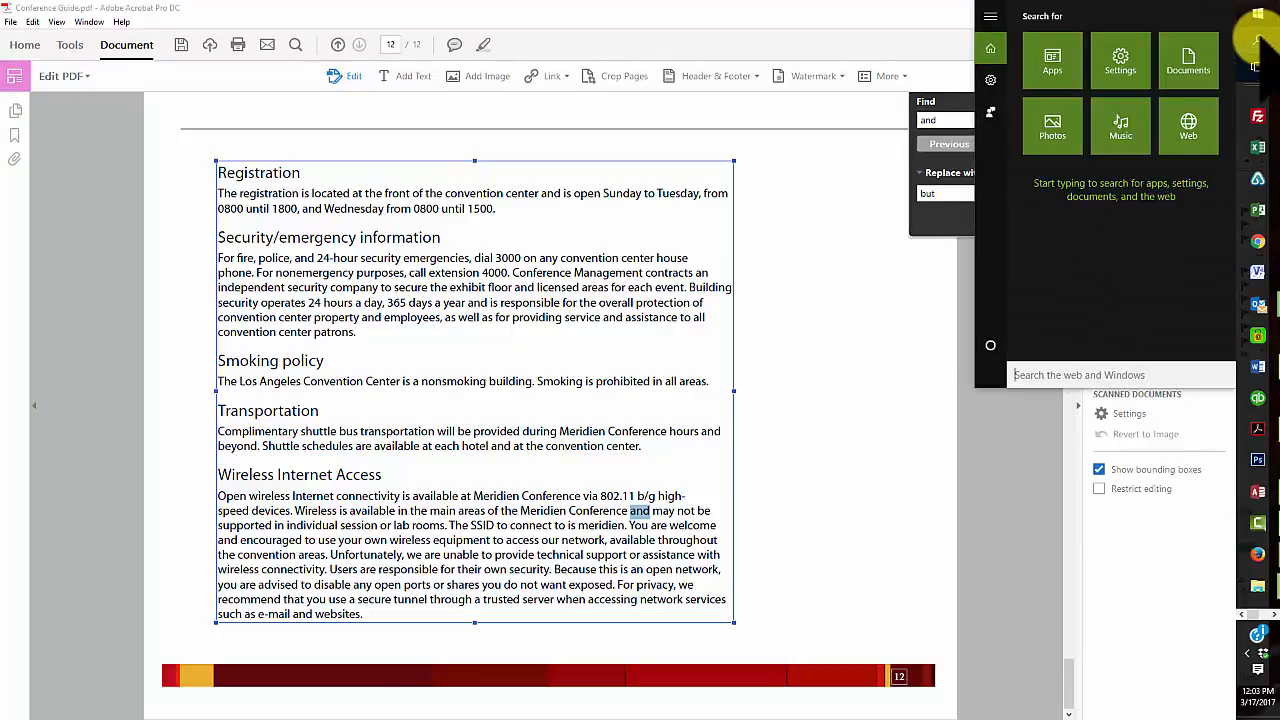
{"action": "type", "text": "sni"}
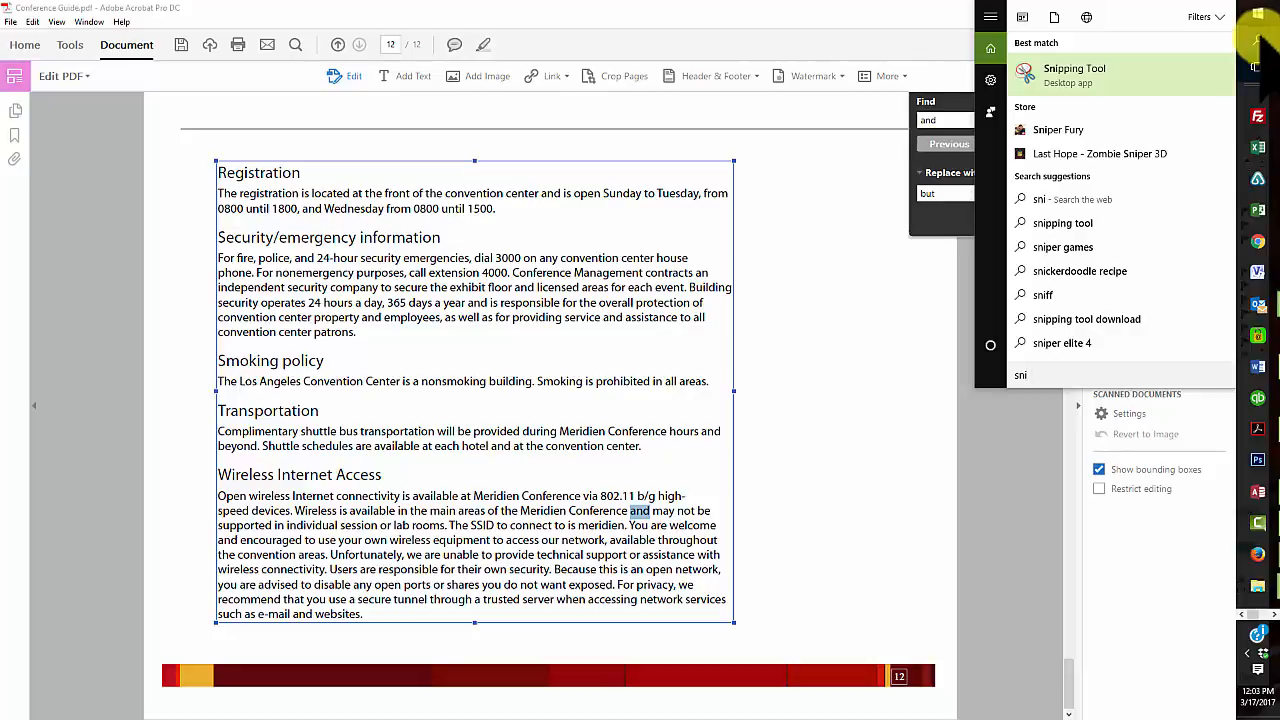
{"action": "left_click", "coordinate": [1075, 74]}
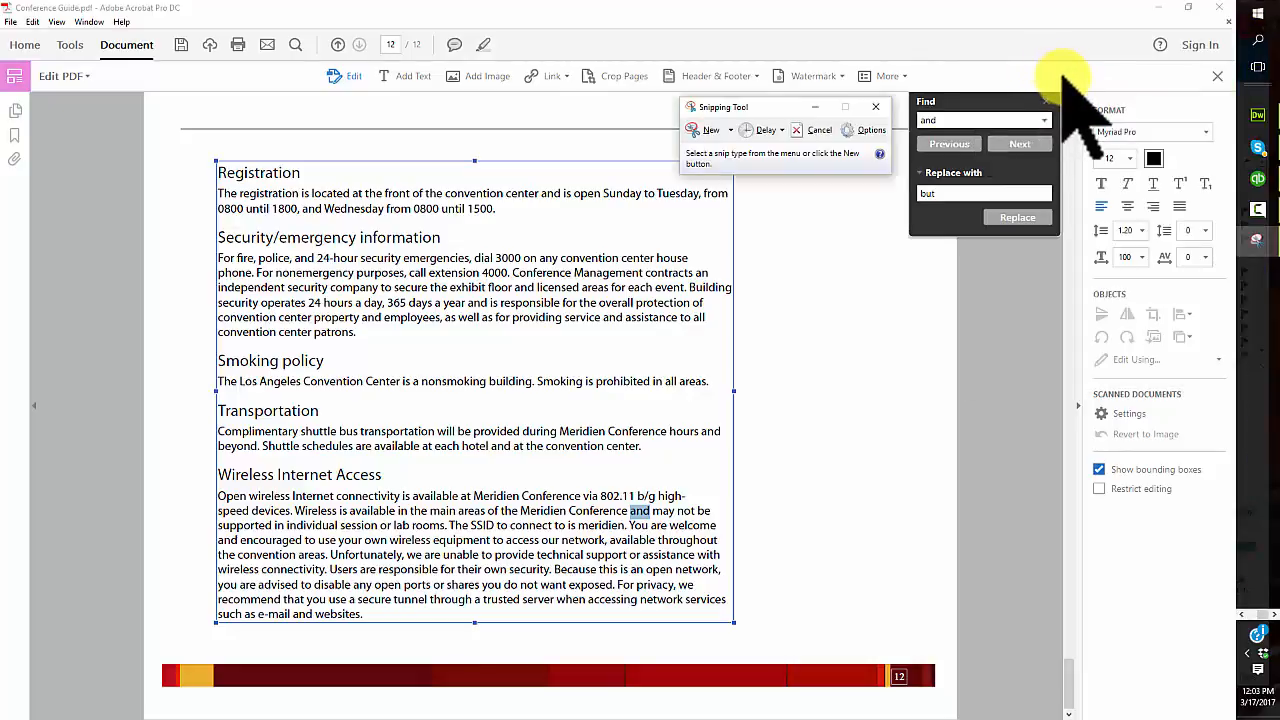
{"action": "left_click", "coordinate": [708, 131]}
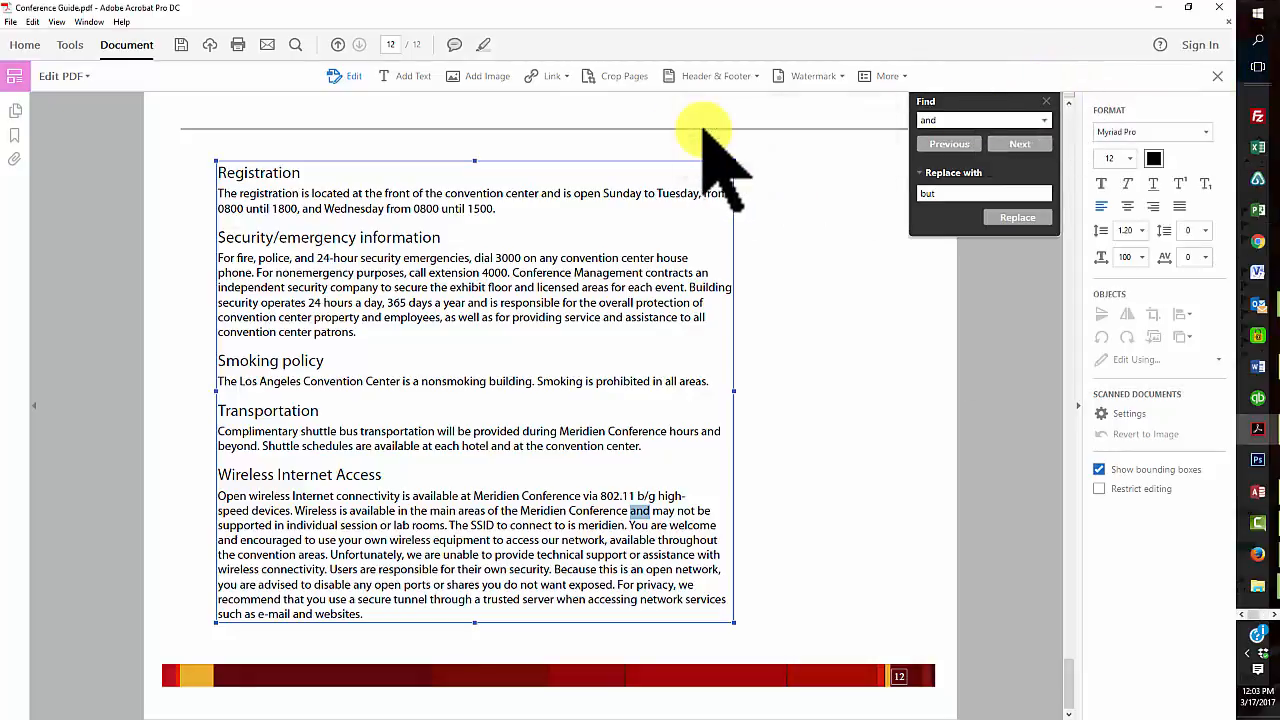
{"action": "left_click_drag", "start_coordinate": [172, 54], "coordinate": [1075, 652]}
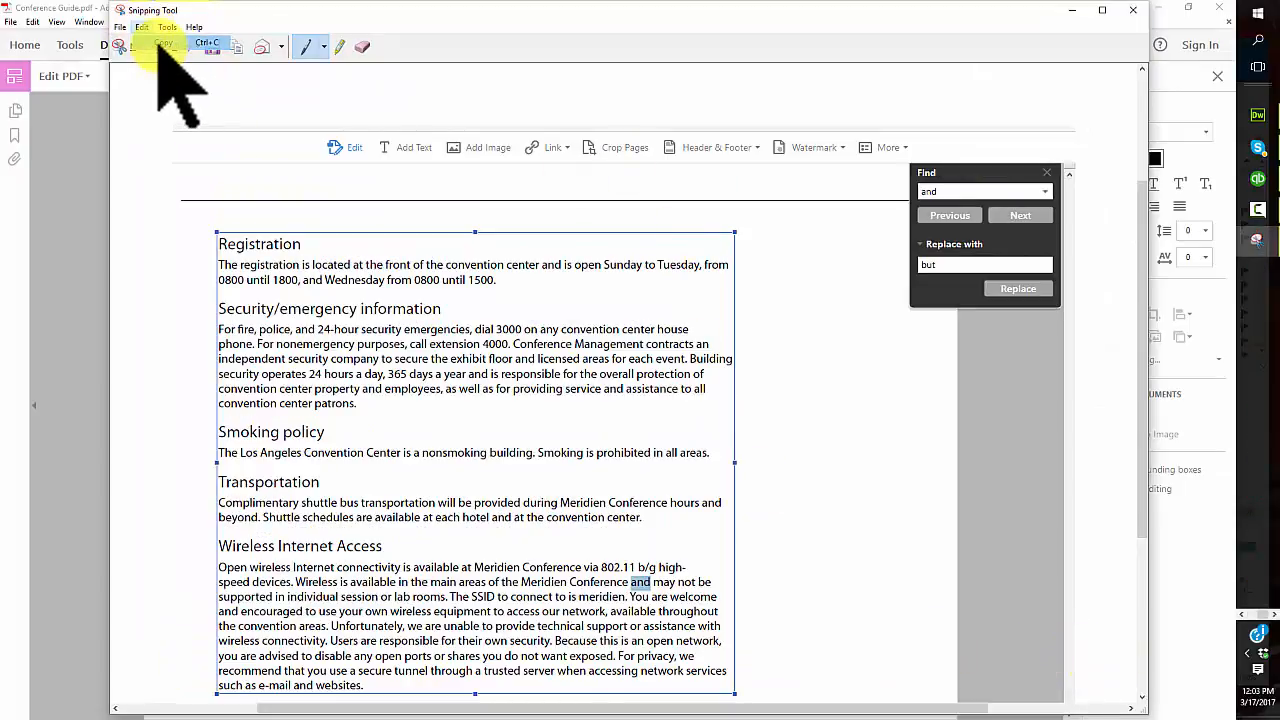
{"action": "left_click", "coordinate": [160, 44]}
Step: Switch to the Word assignment document and paste the snip under the heading "Conference Guide.pdf (pages 12-19)"
{"action": "left_click", "coordinate": [1242, 614]}
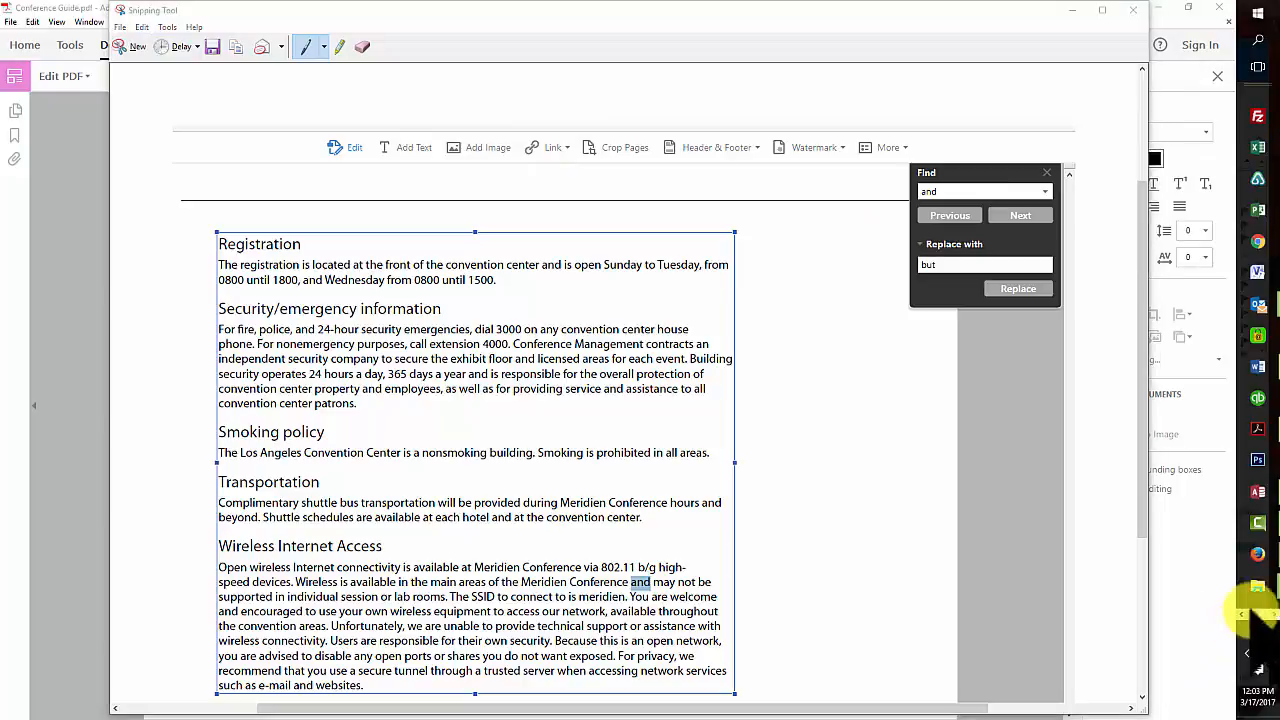
{"action": "left_click", "coordinate": [1256, 366]}
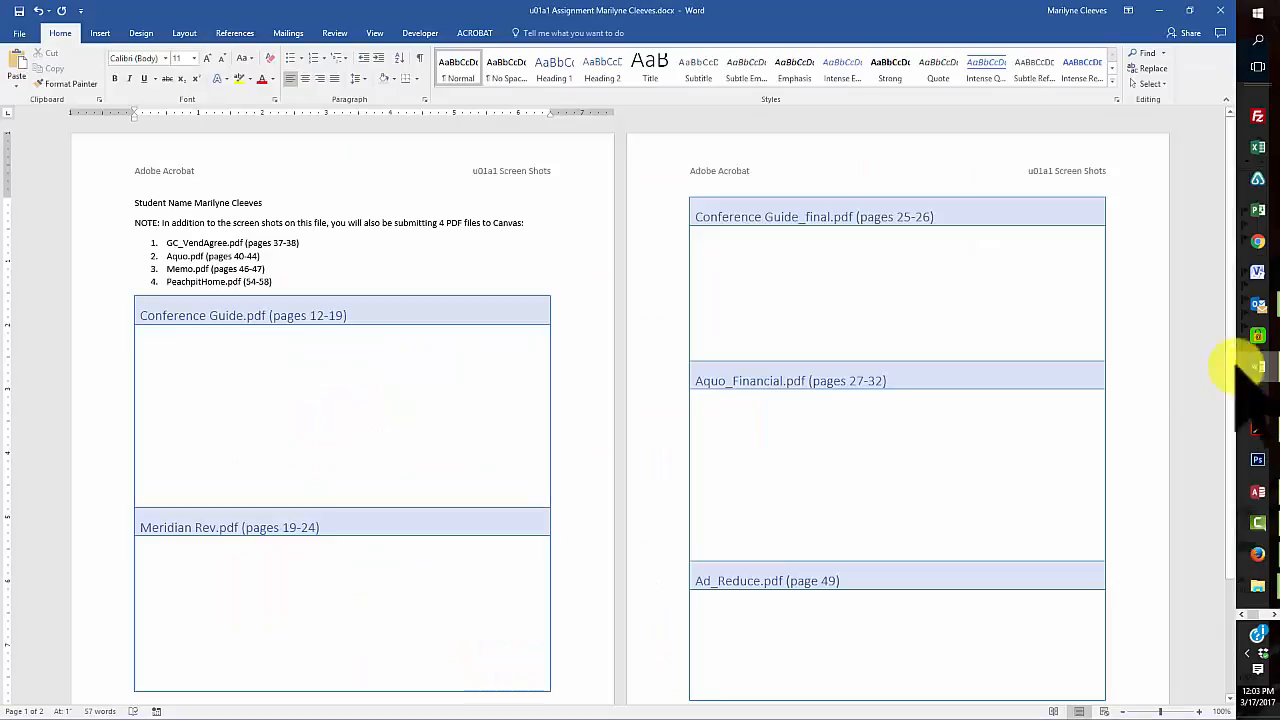
{"action": "left_click", "coordinate": [151, 345]}
{"action": "right_click", "coordinate": [151, 345]}
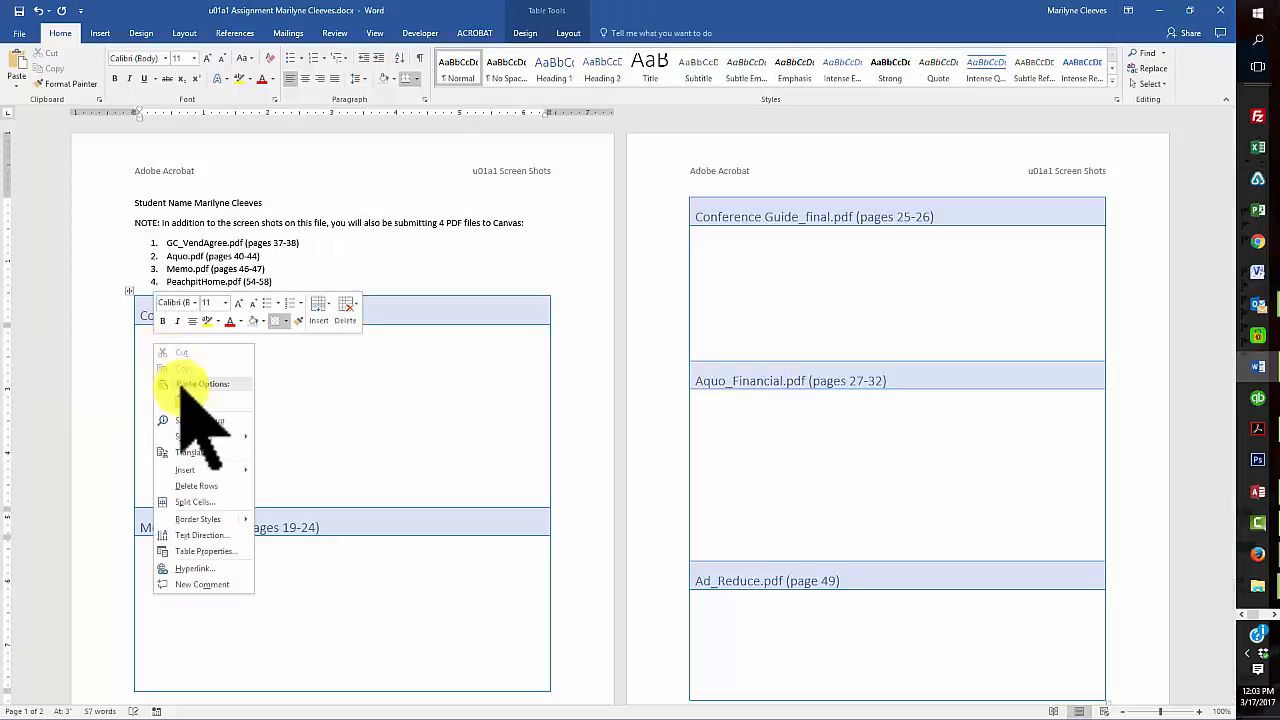
{"action": "left_click", "coordinate": [177, 382]}
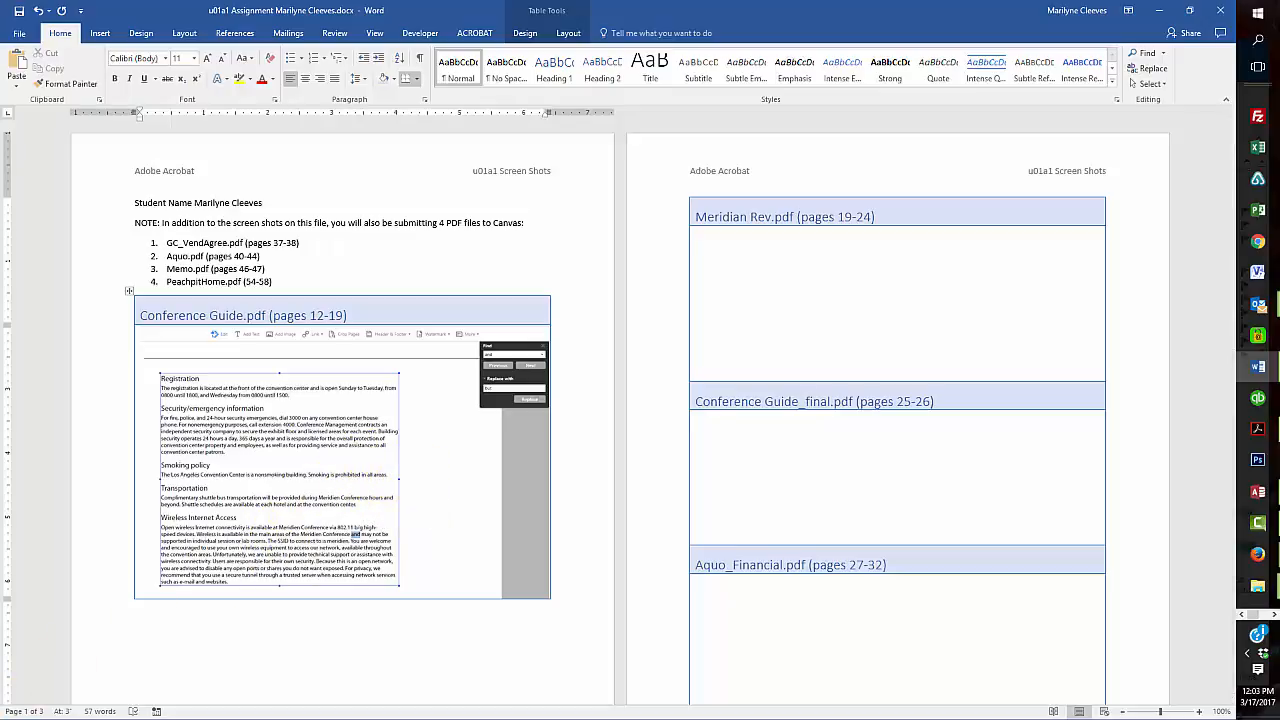
Step: Check the Lessons 1 & 2 rubric in the browser, and open Meridien Rev.pdf from the Lesson01 folder in Acrobat
{"action": "key", "text": "alt+Tab"}
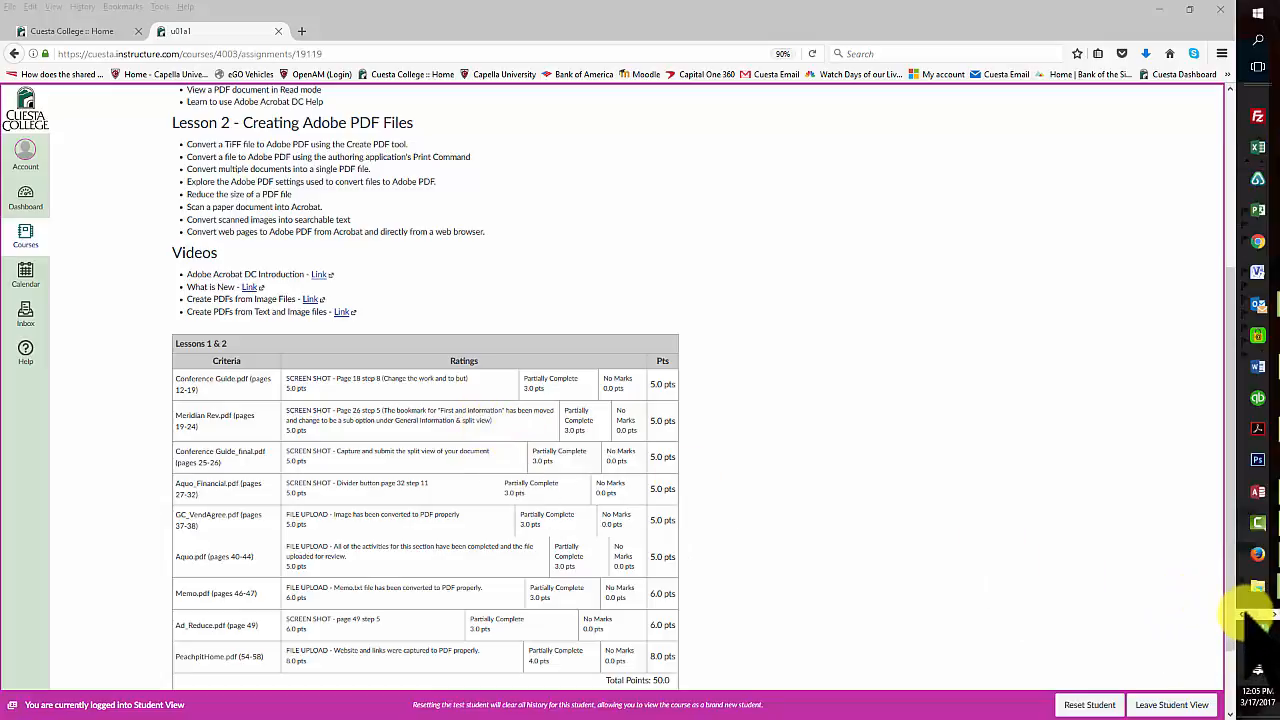
{"action": "left_click", "coordinate": [1258, 428]}
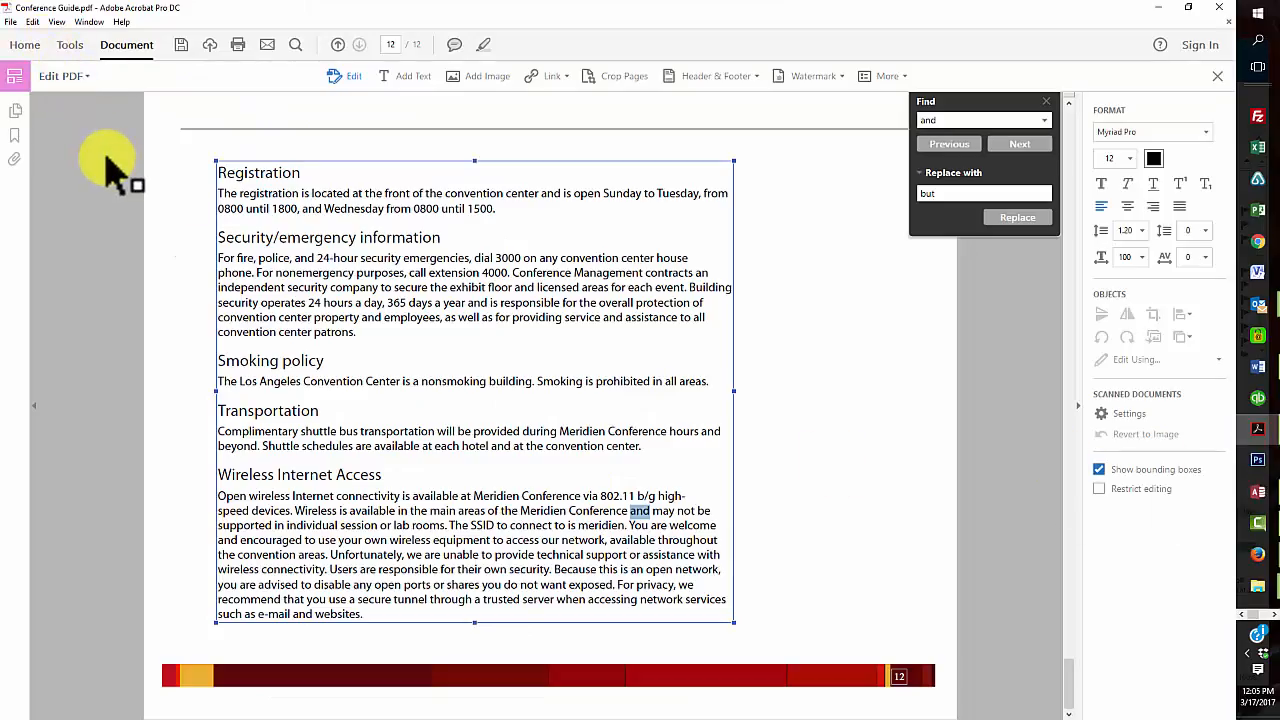
{"action": "left_click", "coordinate": [12, 21]}
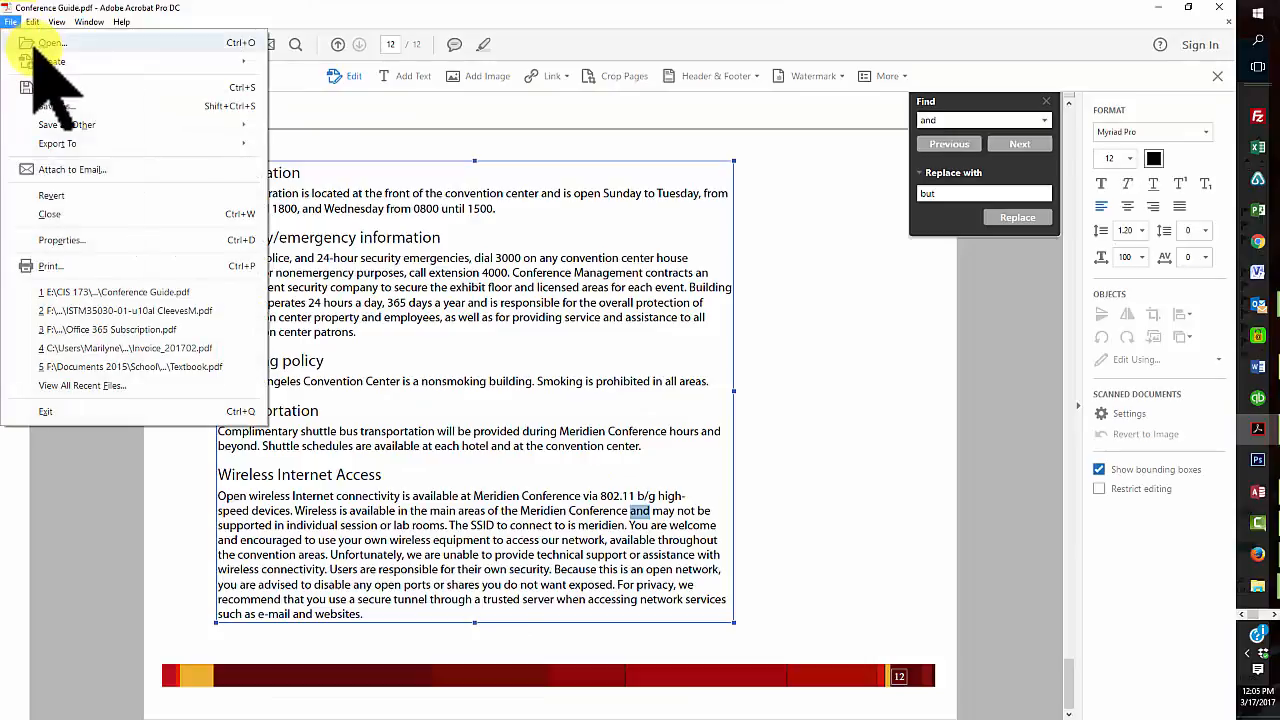
{"action": "left_click", "coordinate": [38, 37]}
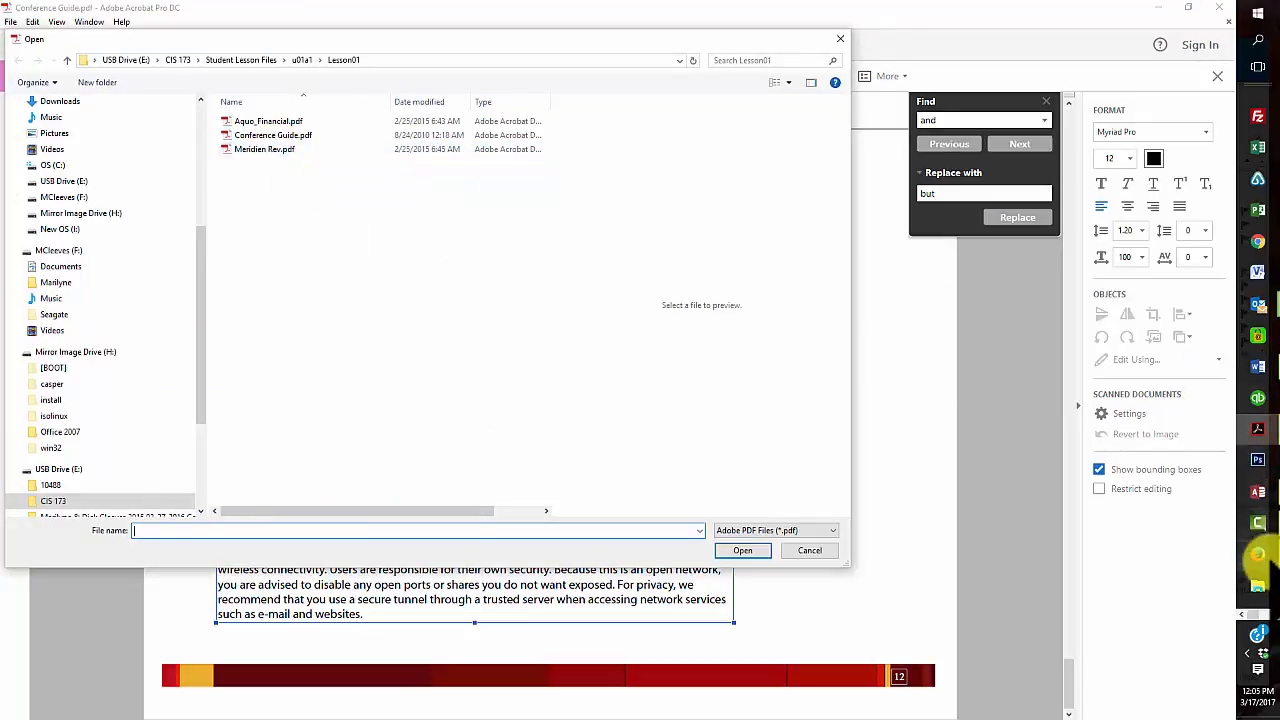
{"action": "left_click", "coordinate": [1258, 553]}
{"action": "left_click", "coordinate": [1185, 625]}
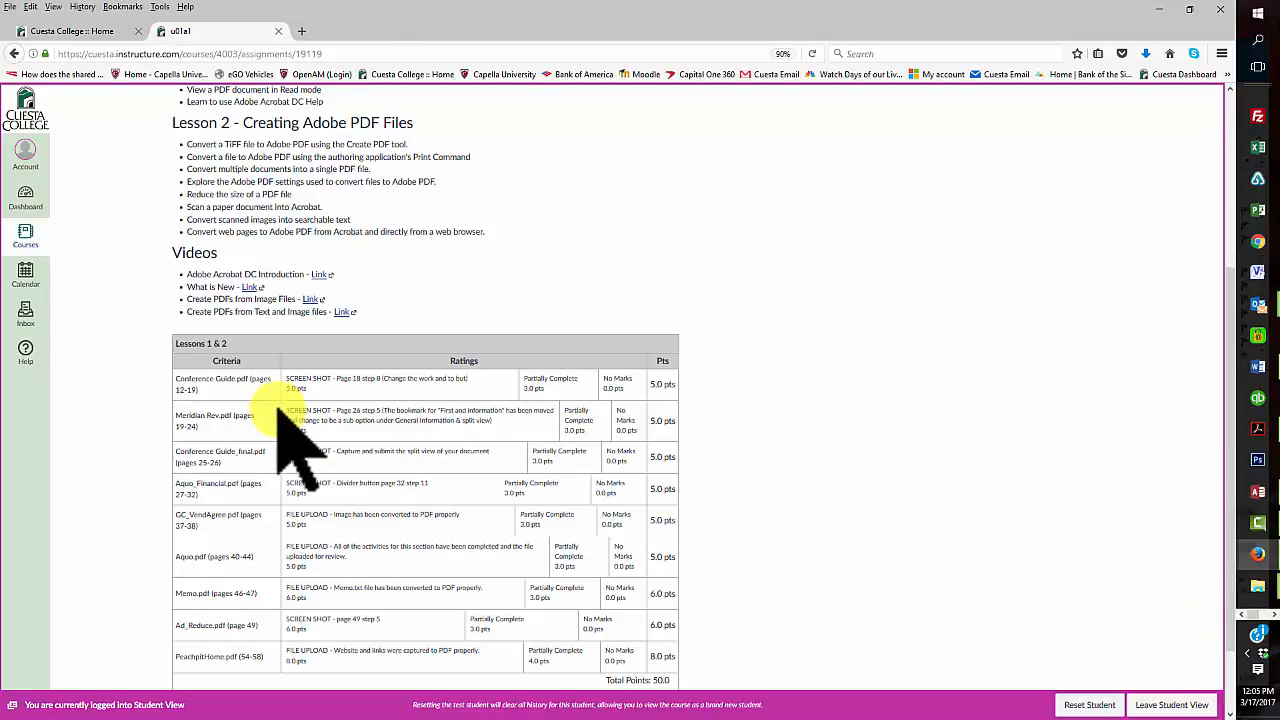
{"action": "left_click", "coordinate": [1258, 428]}
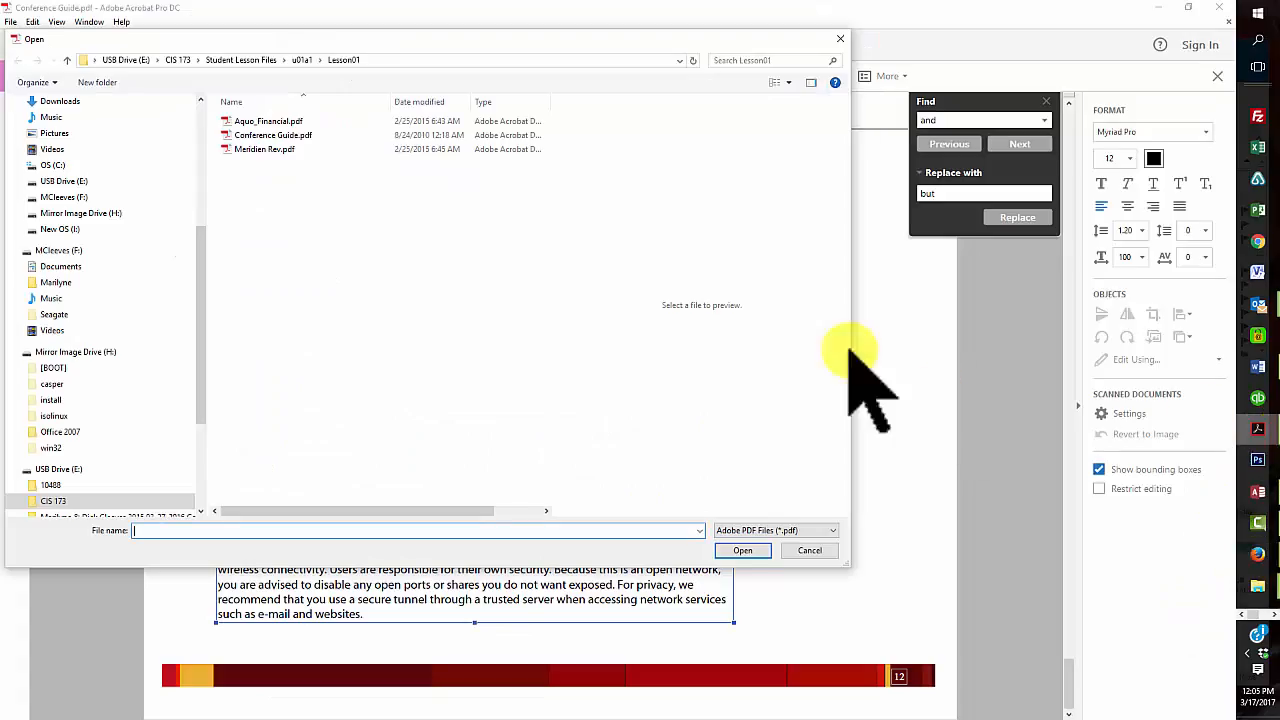
{"action": "left_click", "coordinate": [264, 149]}
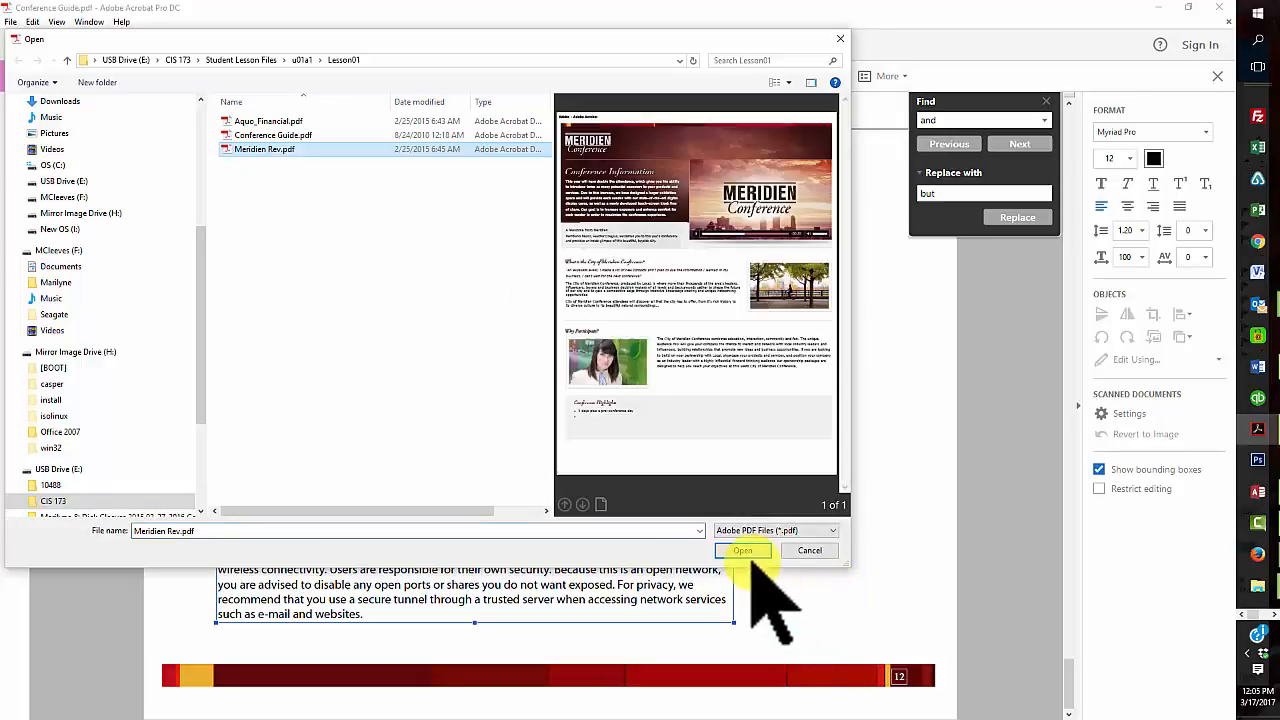
{"action": "left_click", "coordinate": [743, 551]}
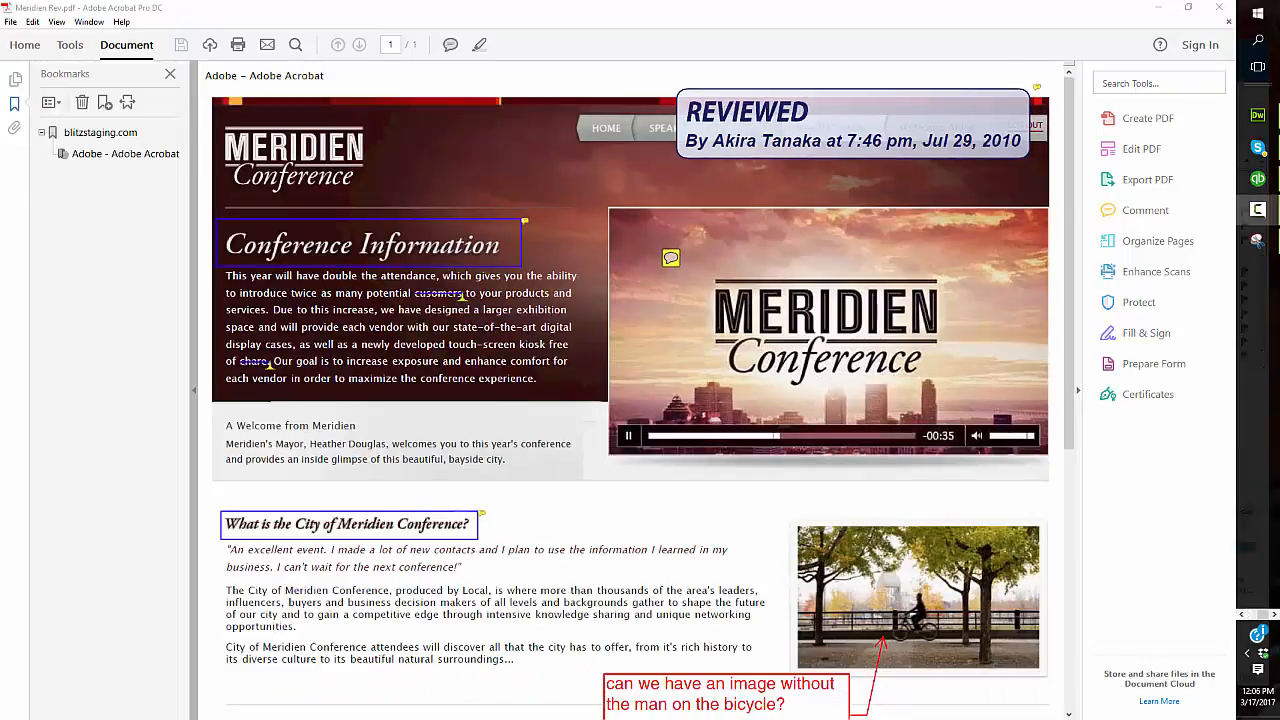
Step: Save a copy of Meridien Rev.pdf as "u01a1 Meridien Rev.pdf" in the CIS 173 > Student Lesson Files > u01a1 folder on the USB drive
{"action": "left_click", "coordinate": [72, 598]}
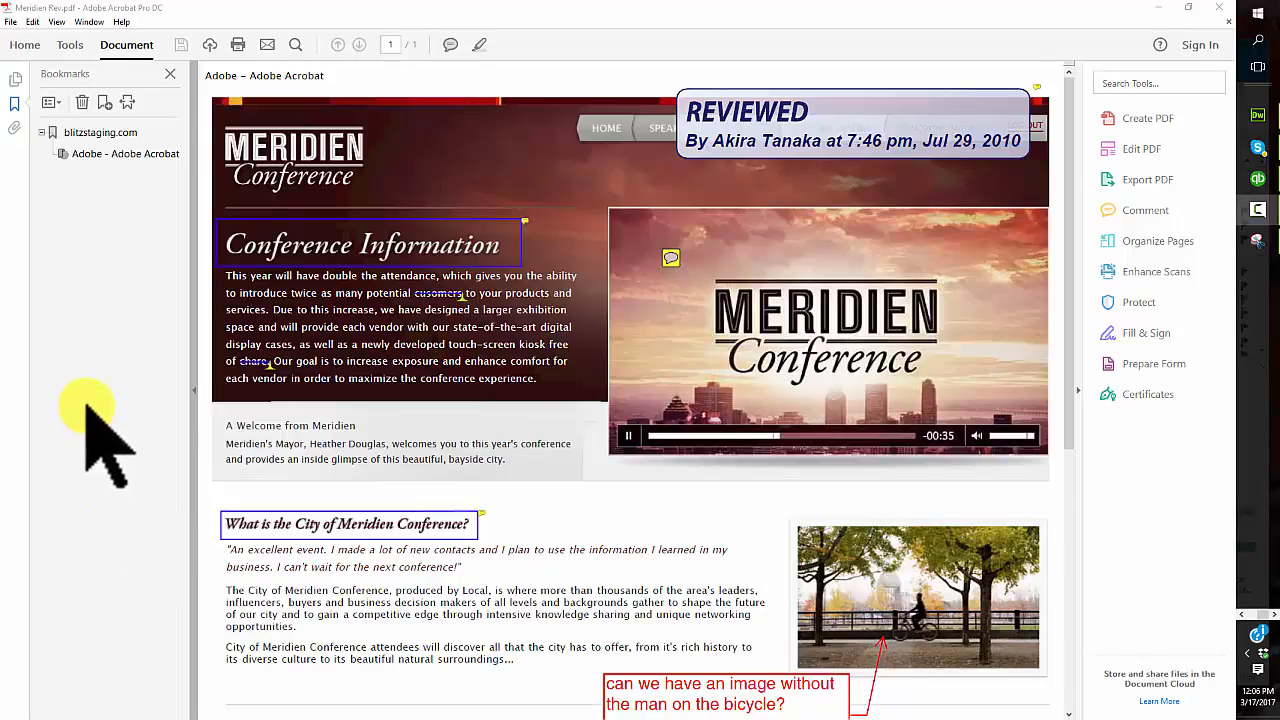
{"action": "left_click", "coordinate": [11, 22]}
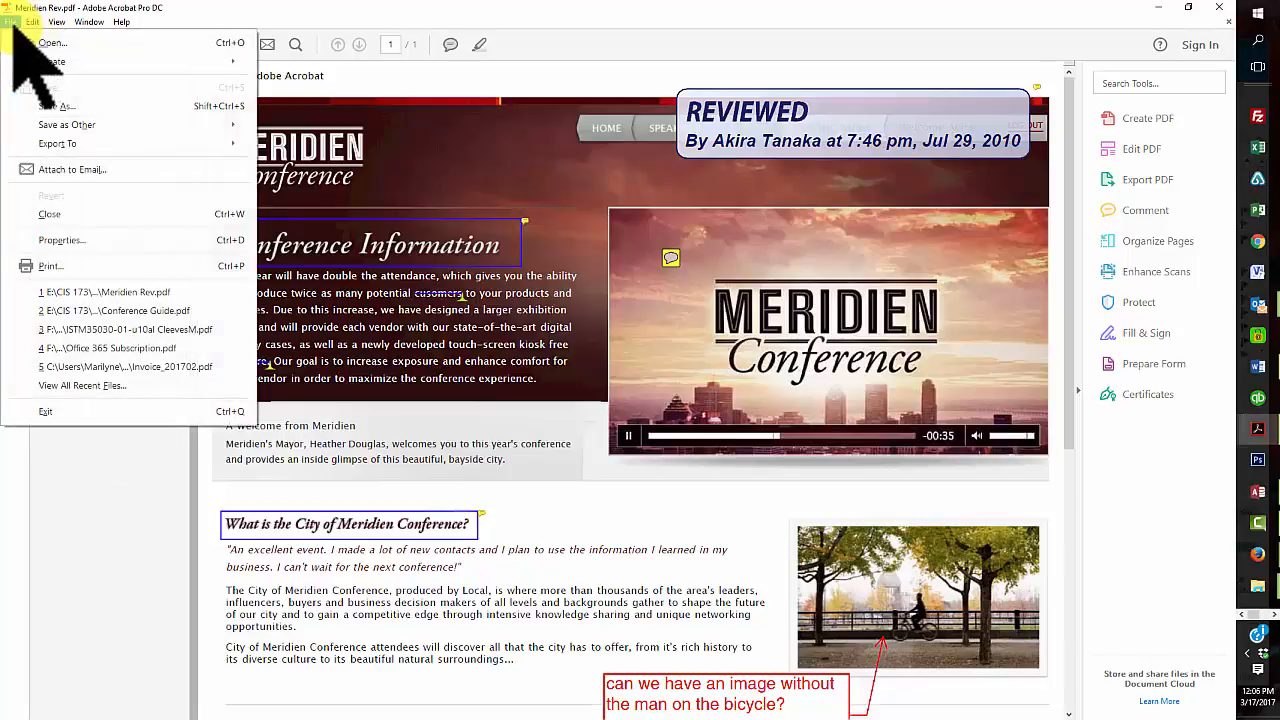
{"action": "left_click", "coordinate": [40, 104]}
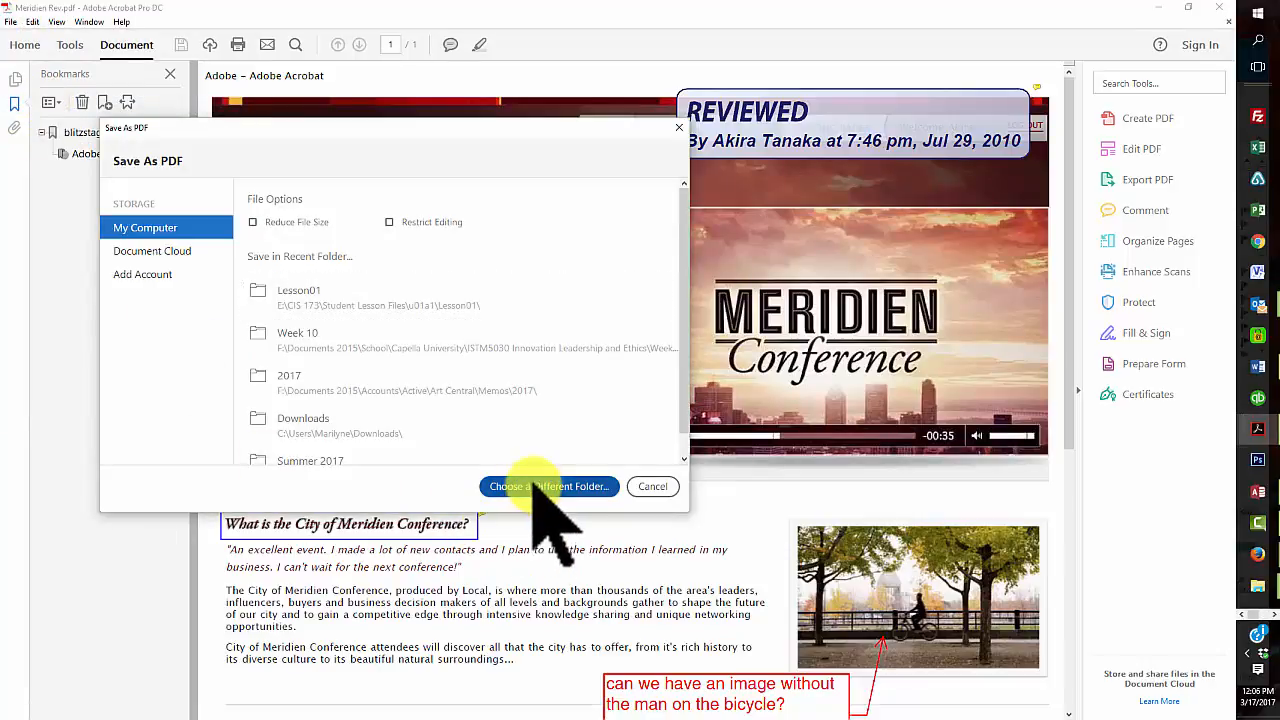
{"action": "left_click", "coordinate": [540, 488]}
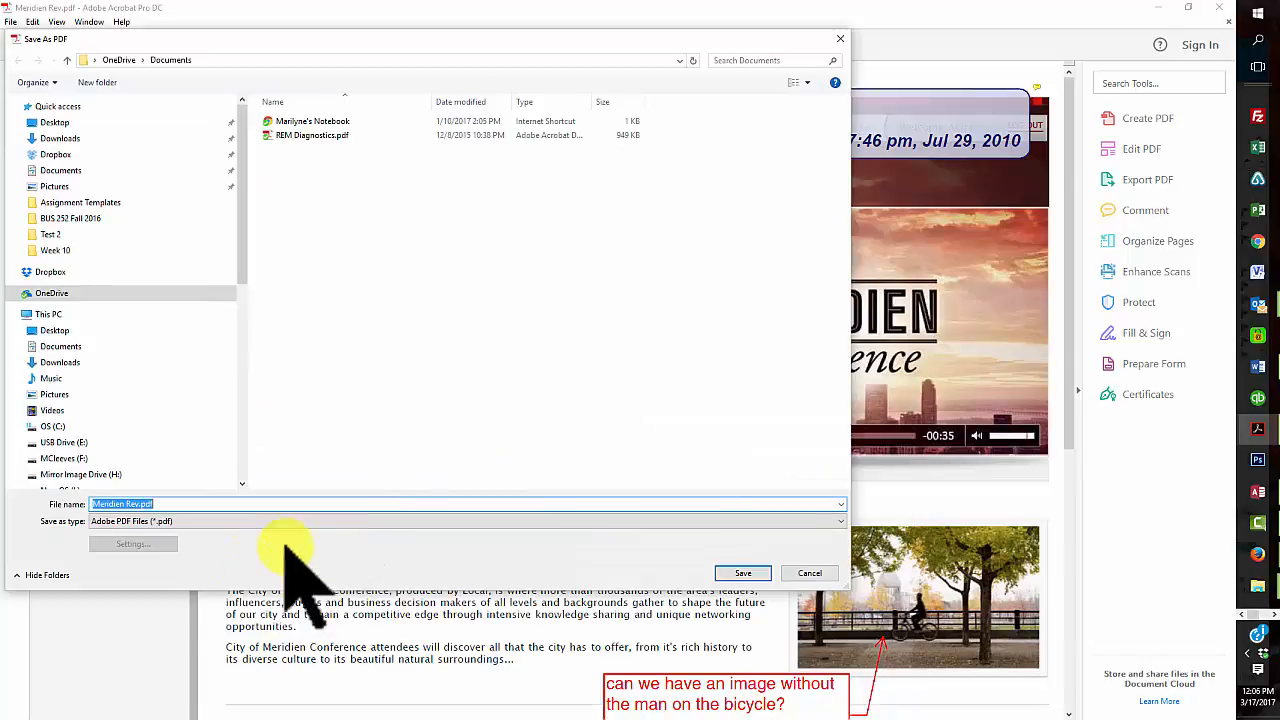
{"action": "left_click", "coordinate": [66, 442]}
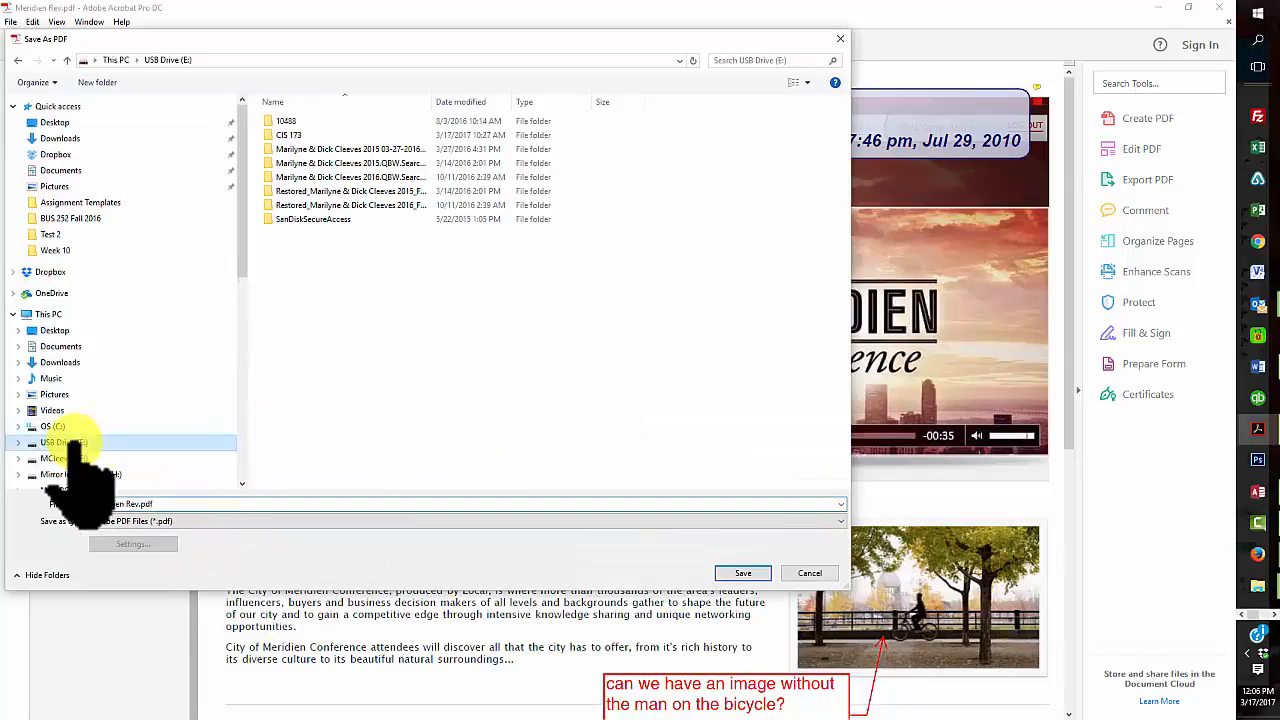
{"action": "double_click", "coordinate": [288, 135]}
{"action": "double_click", "coordinate": [300, 121]}
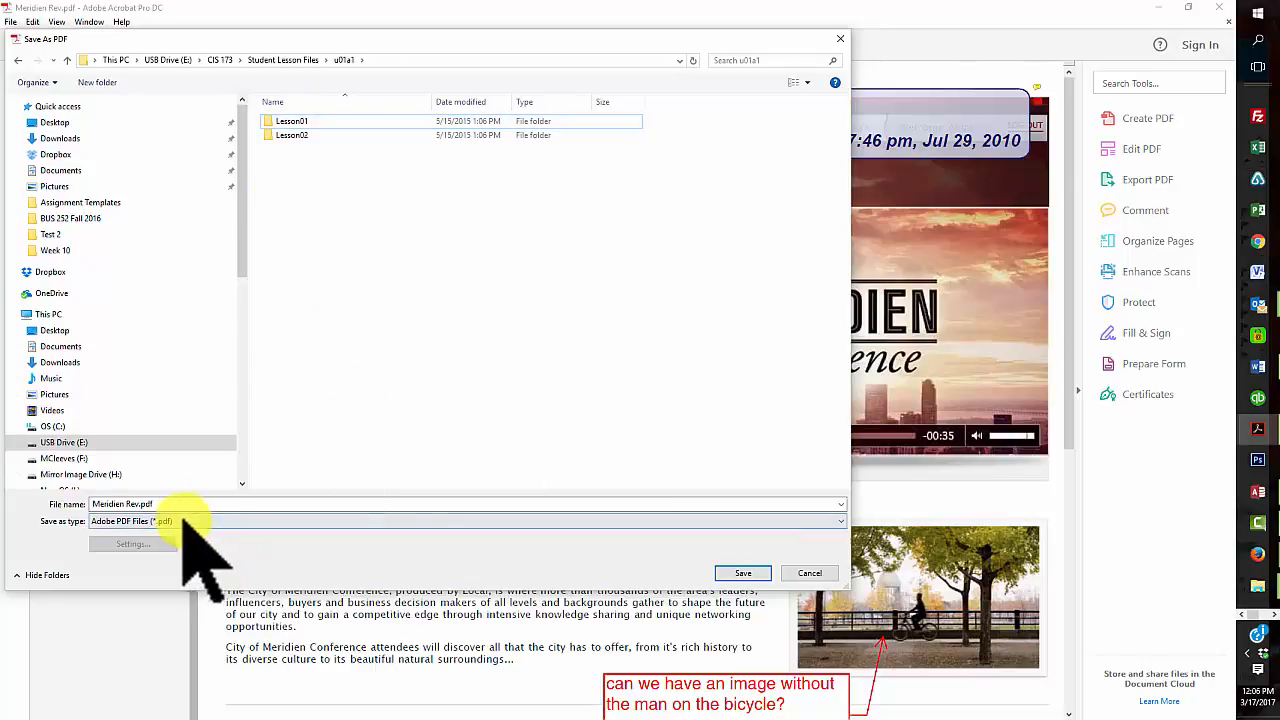
{"action": "left_click", "coordinate": [92, 503]}
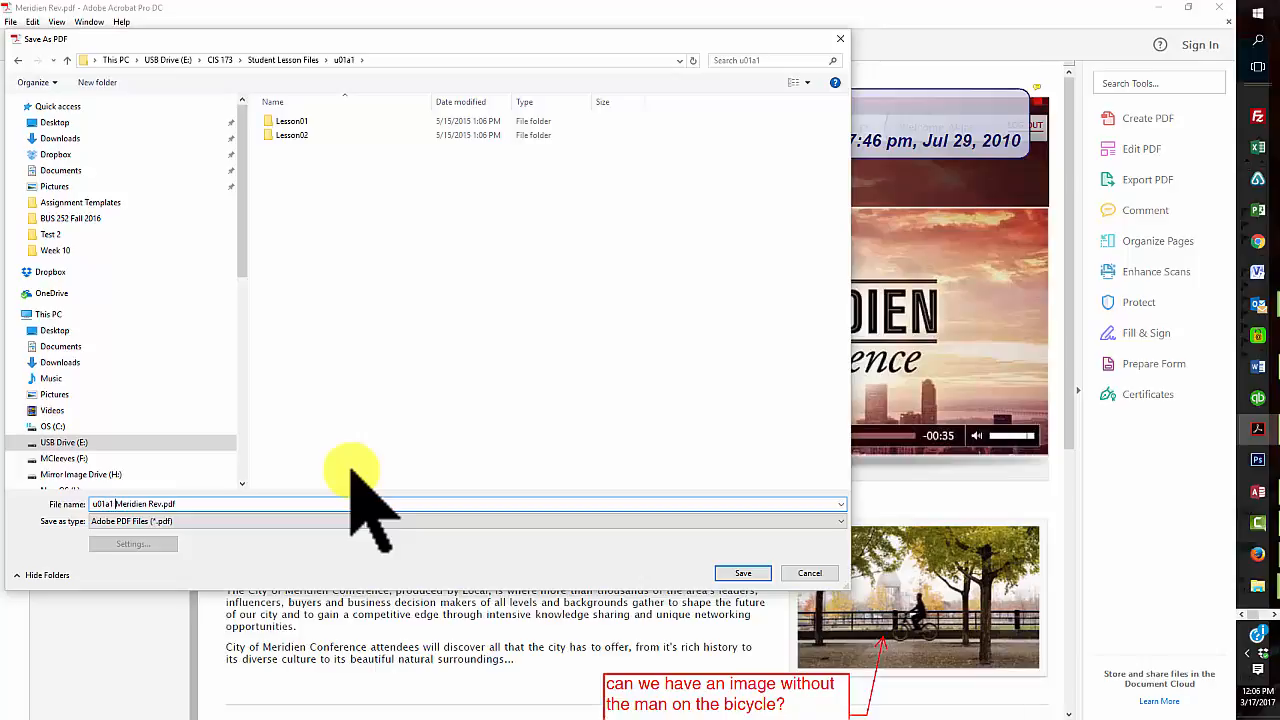
{"action": "left_click", "coordinate": [745, 574]}
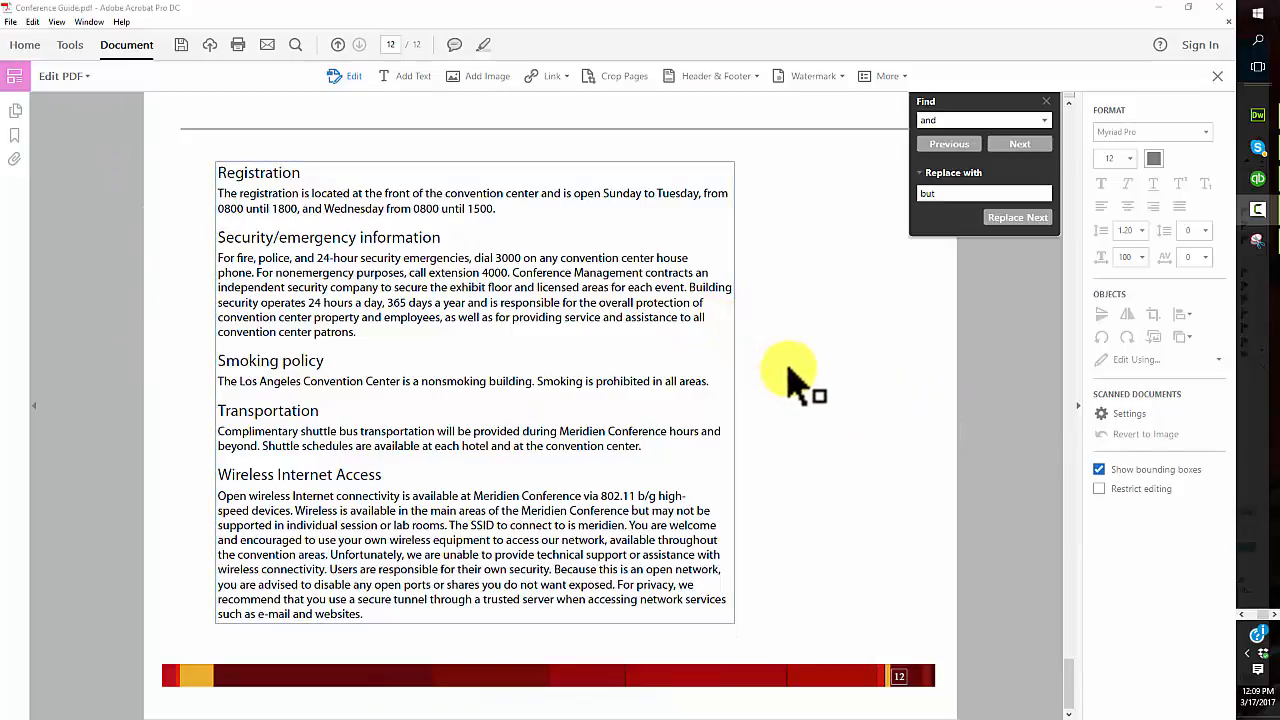
Step: Save a copy of Conference Guide.pdf as "Conference Guide_Final.pdf" in the same u01a1 folder on the USB drive
{"action": "left_click", "coordinate": [11, 21]}
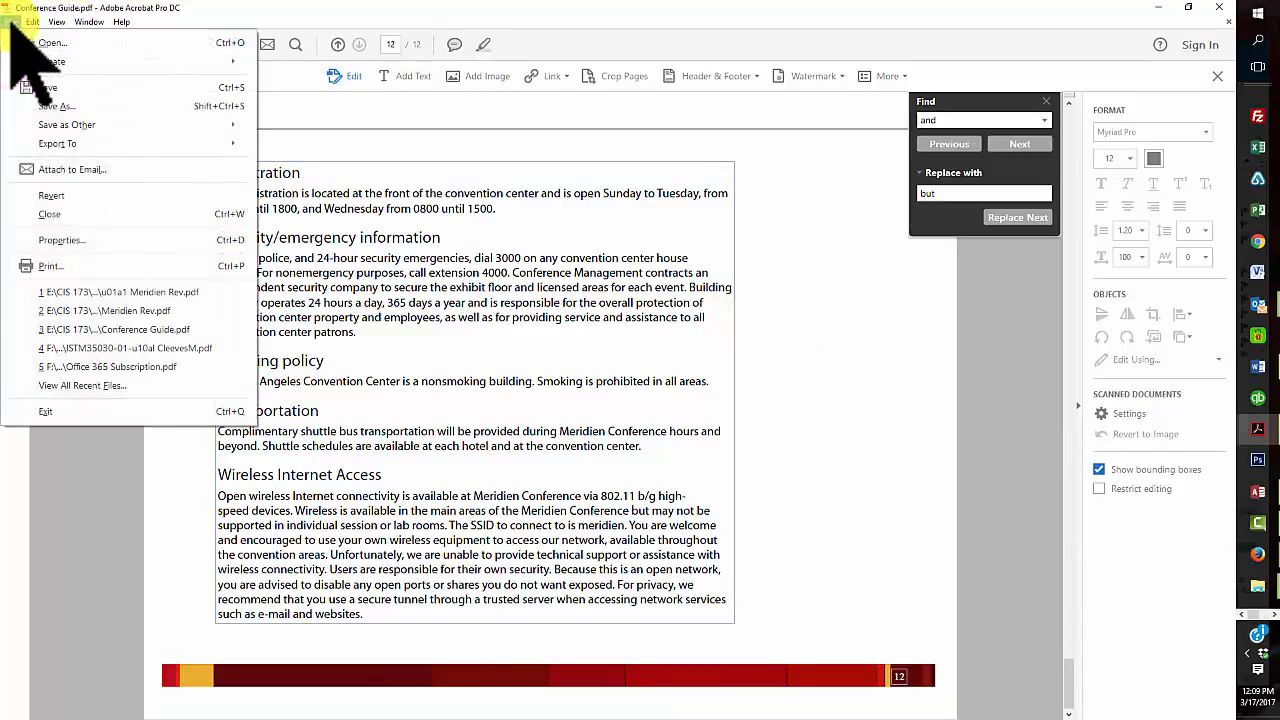
{"action": "left_click", "coordinate": [50, 106]}
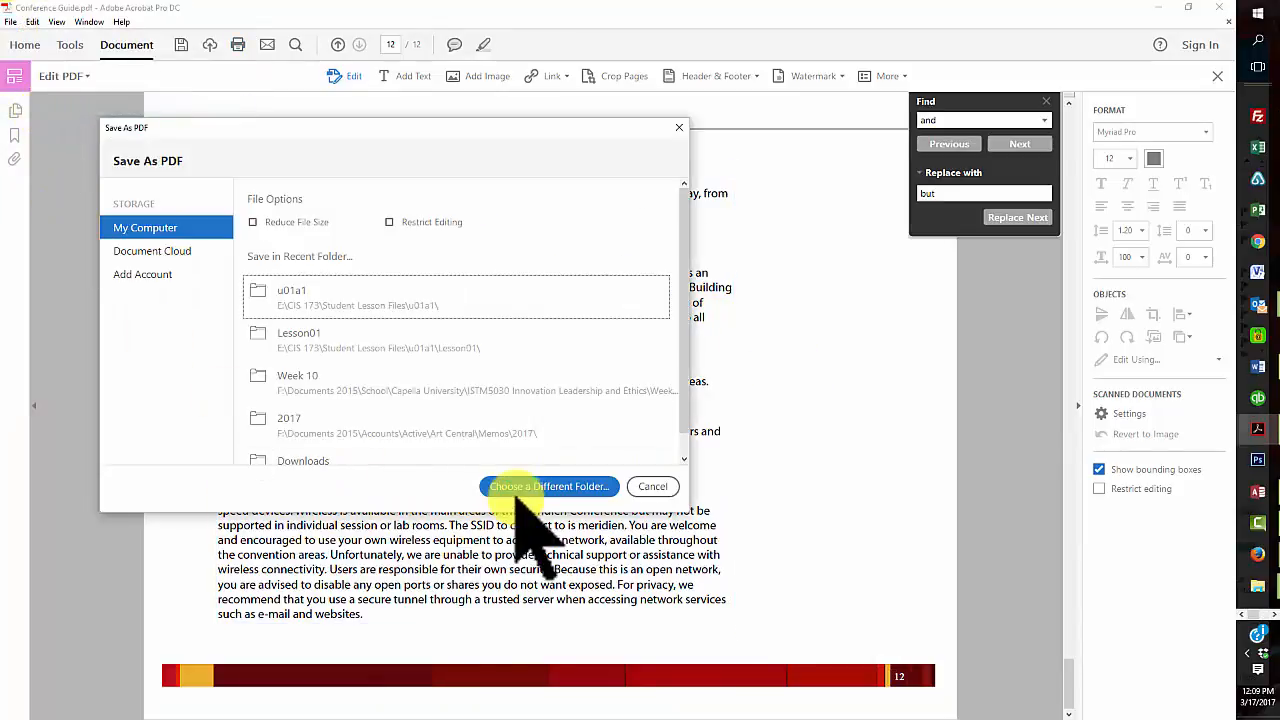
{"action": "left_click", "coordinate": [516, 489]}
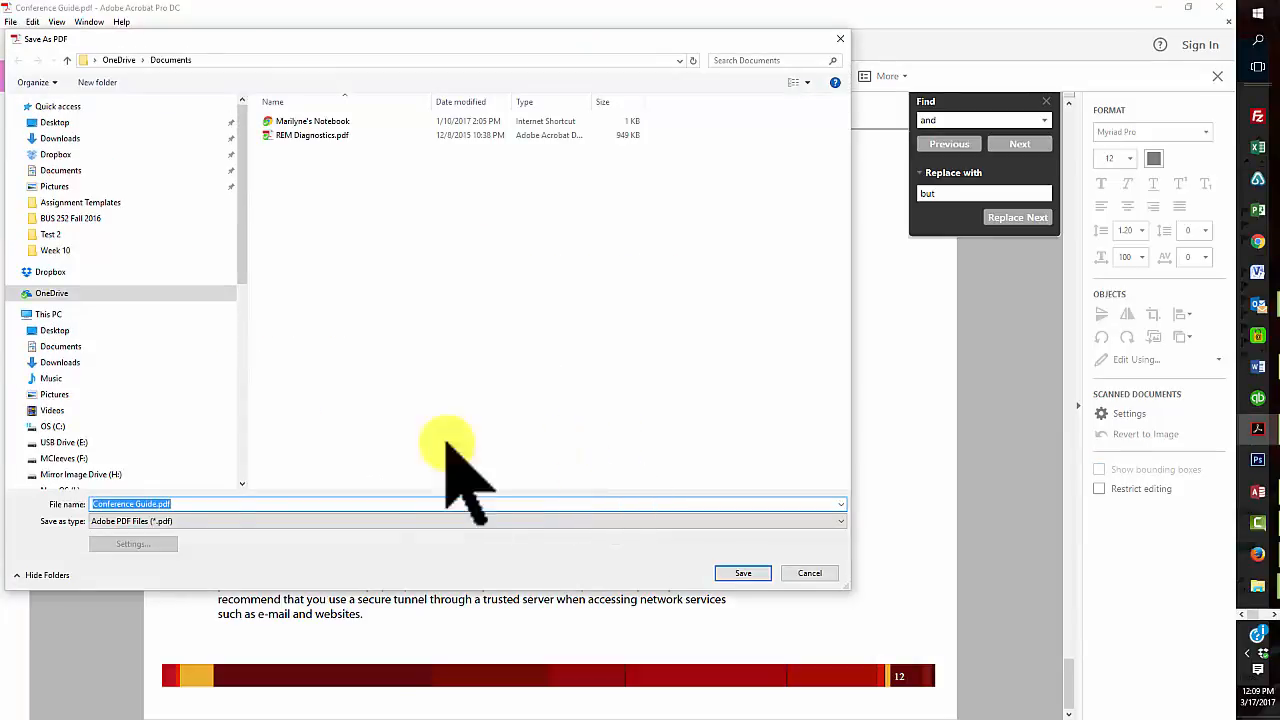
{"action": "left_click", "coordinate": [62, 442]}
{"action": "double_click", "coordinate": [283, 134]}
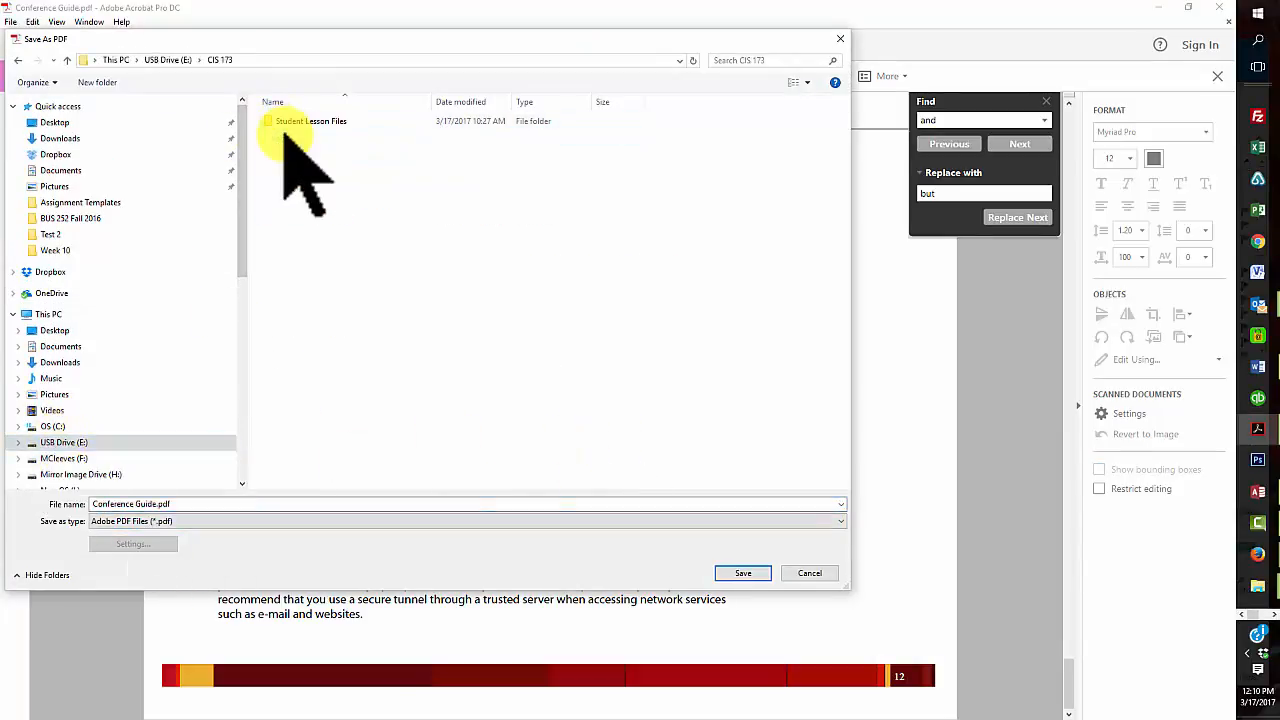
{"action": "double_click", "coordinate": [283, 121]}
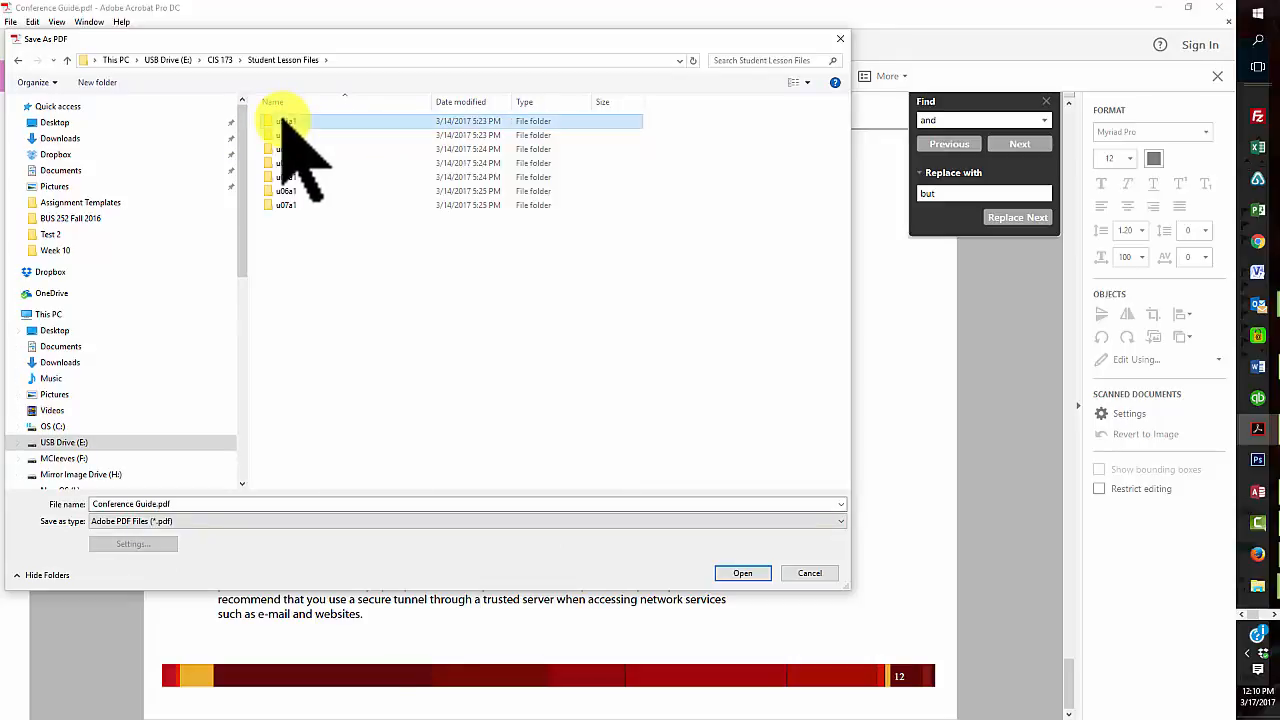
{"action": "double_click", "coordinate": [286, 121]}
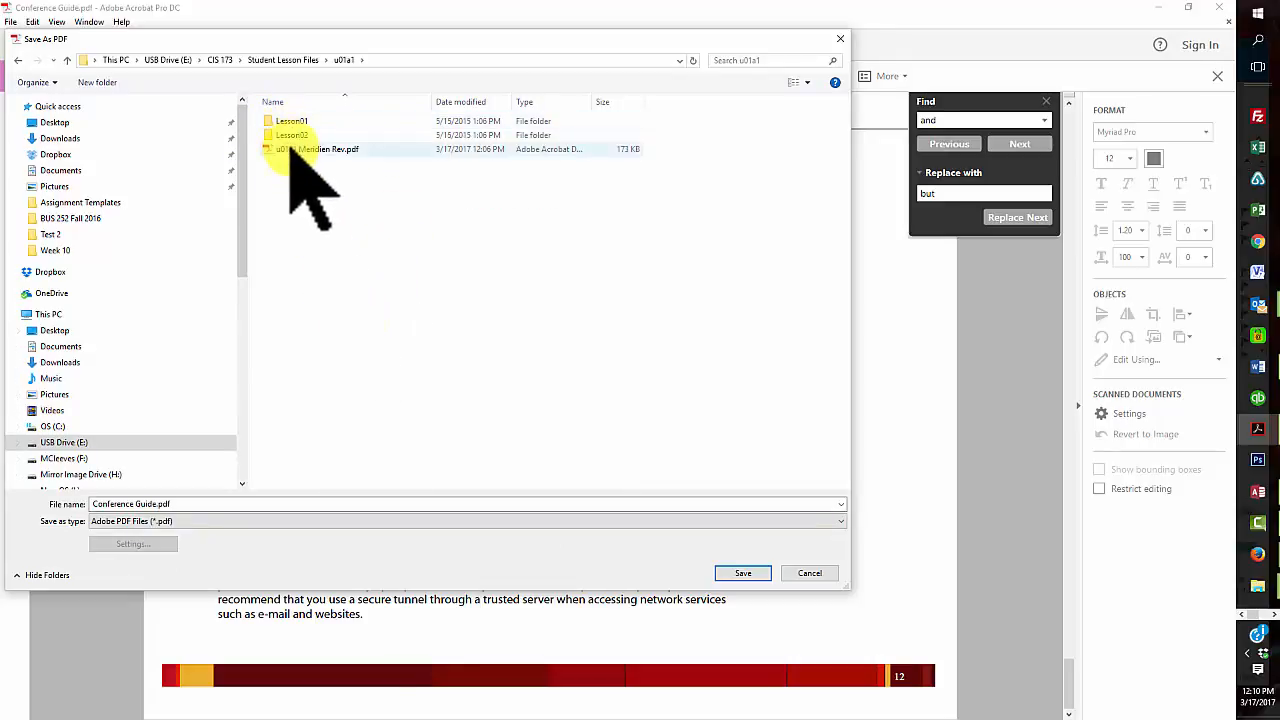
{"action": "left_click", "coordinate": [91, 505]}
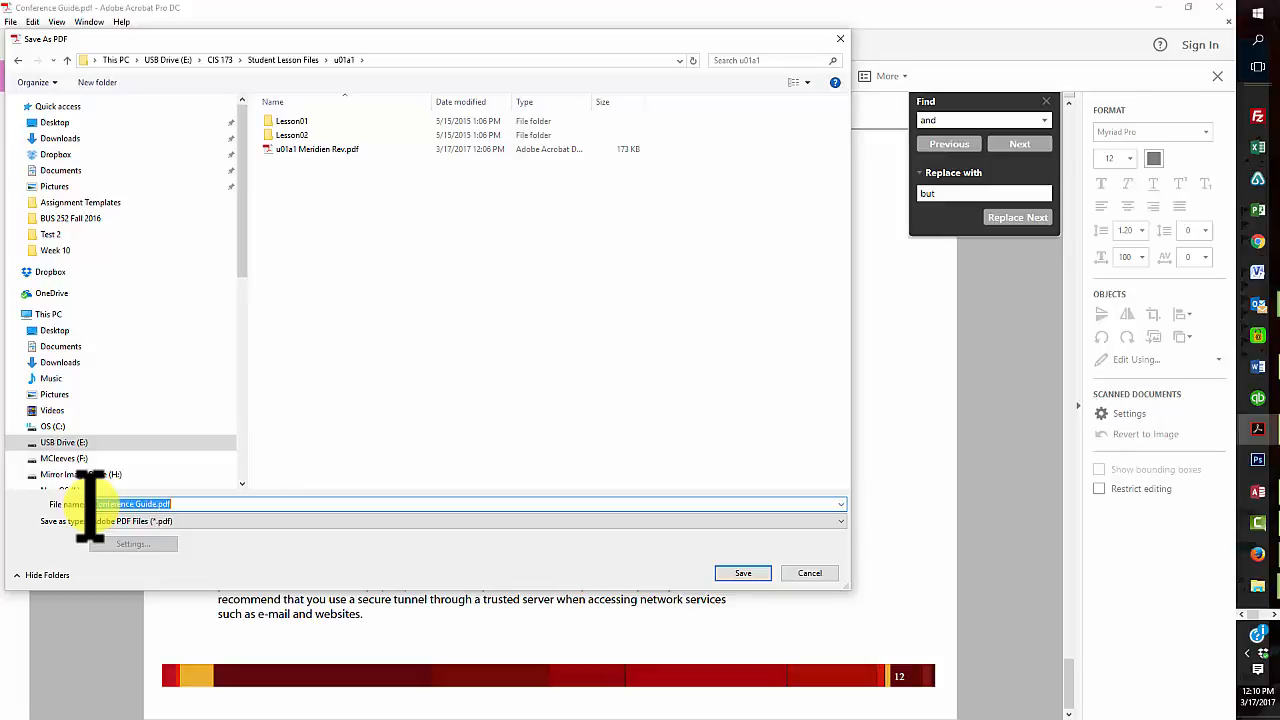
{"action": "left_click", "coordinate": [91, 505]}
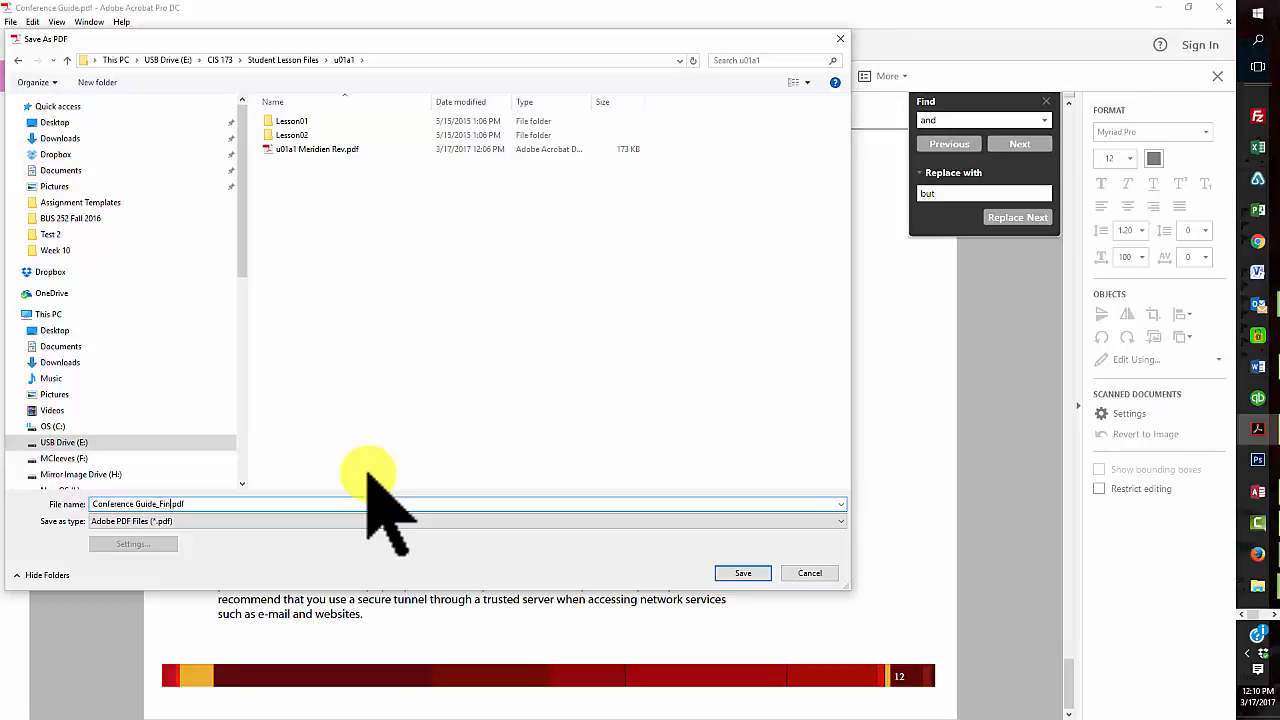
{"action": "left_click", "coordinate": [740, 573]}
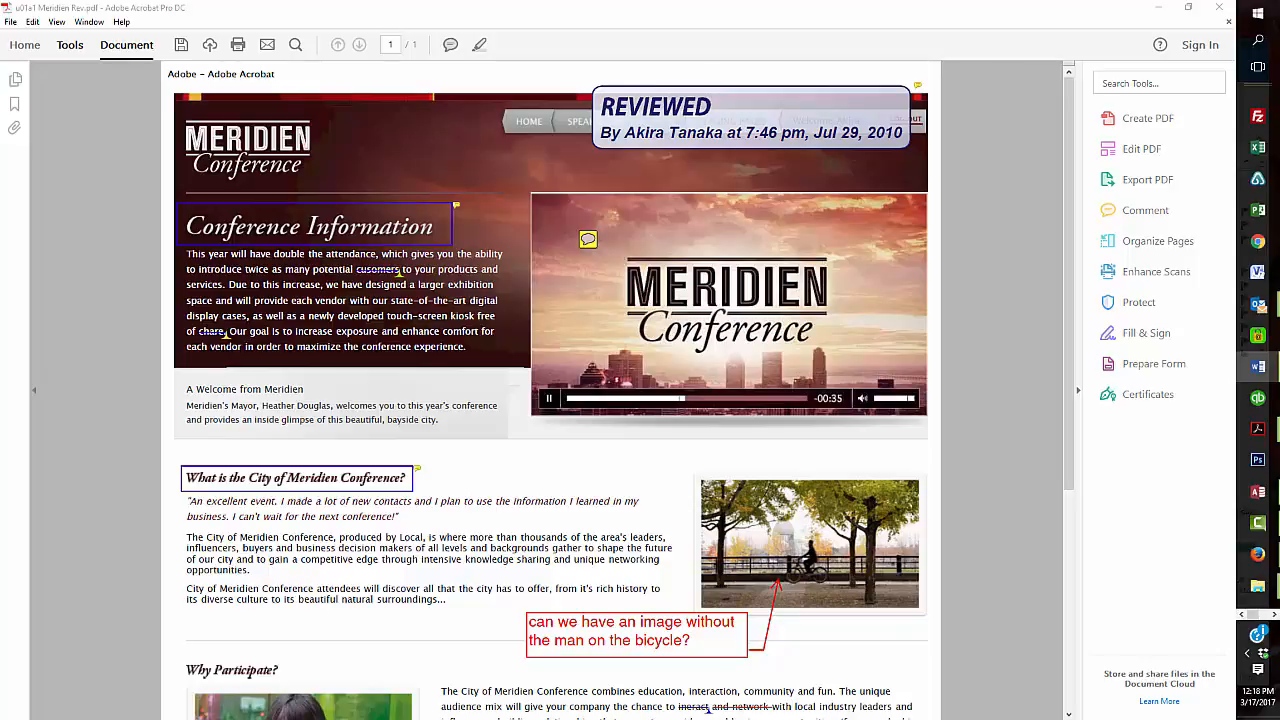
Step: Bring up the Zoom To magnification settings for u01a1 Meridien Rev.pdf
{"action": "left_click_drag", "start_coordinate": [0, 43], "coordinate": [457, 8]}
{"action": "left_click", "coordinate": [674, 11]}
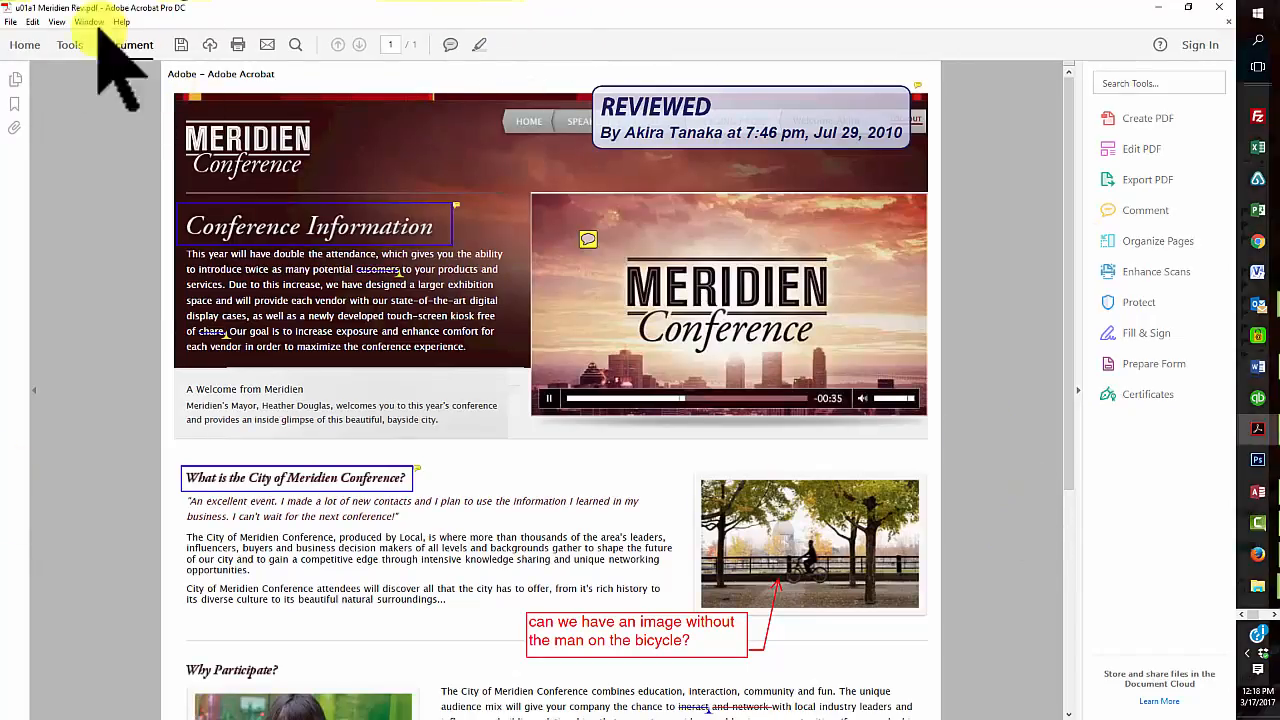
{"action": "left_click", "coordinate": [56, 21]}
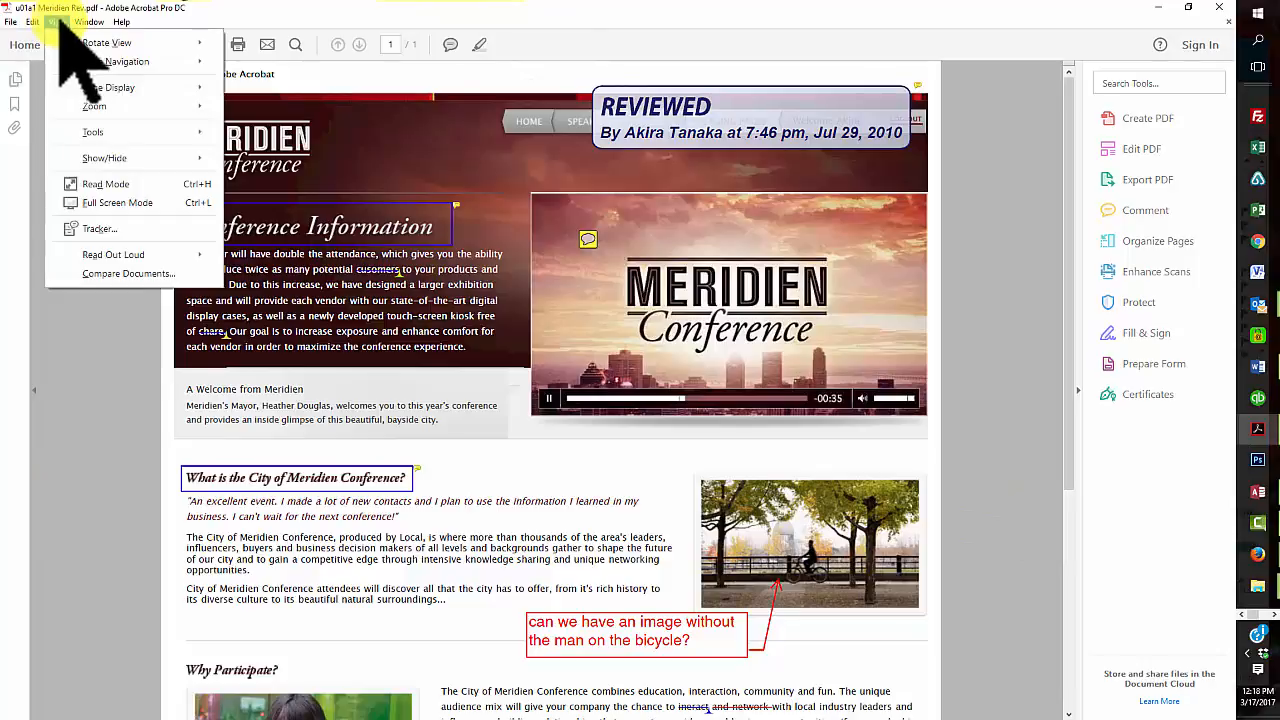
{"action": "mouse_move", "coordinate": [143, 108]}
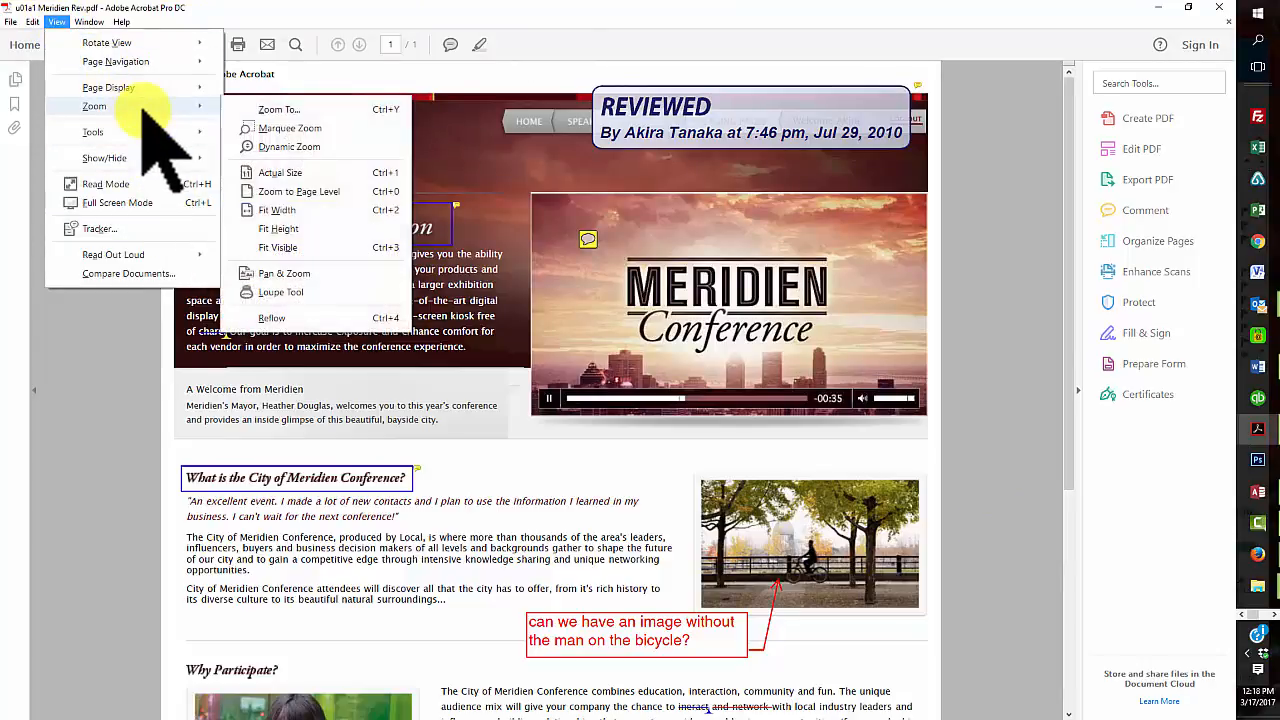
{"action": "left_click", "coordinate": [270, 109]}
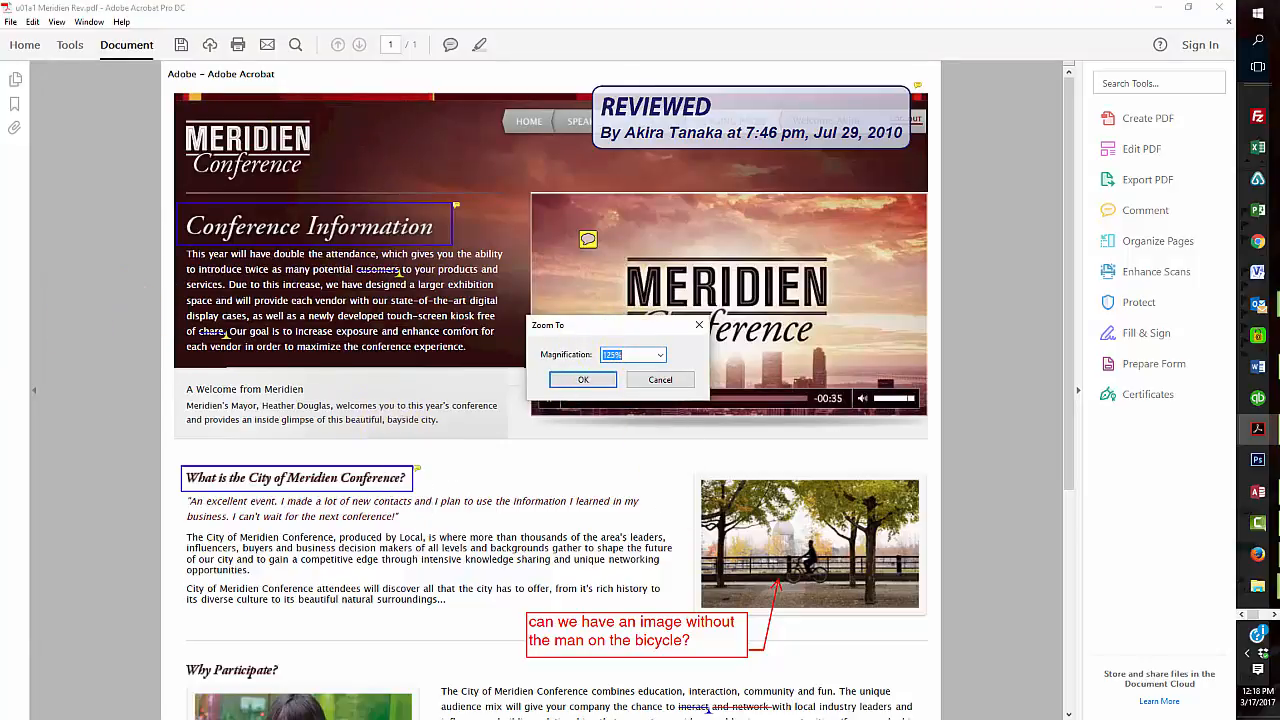
Step: Capture the Zoom To dialog and the surrounding page area with the Snipping Tool, and copy the snip
{"action": "left_click", "coordinate": [3, 708]}
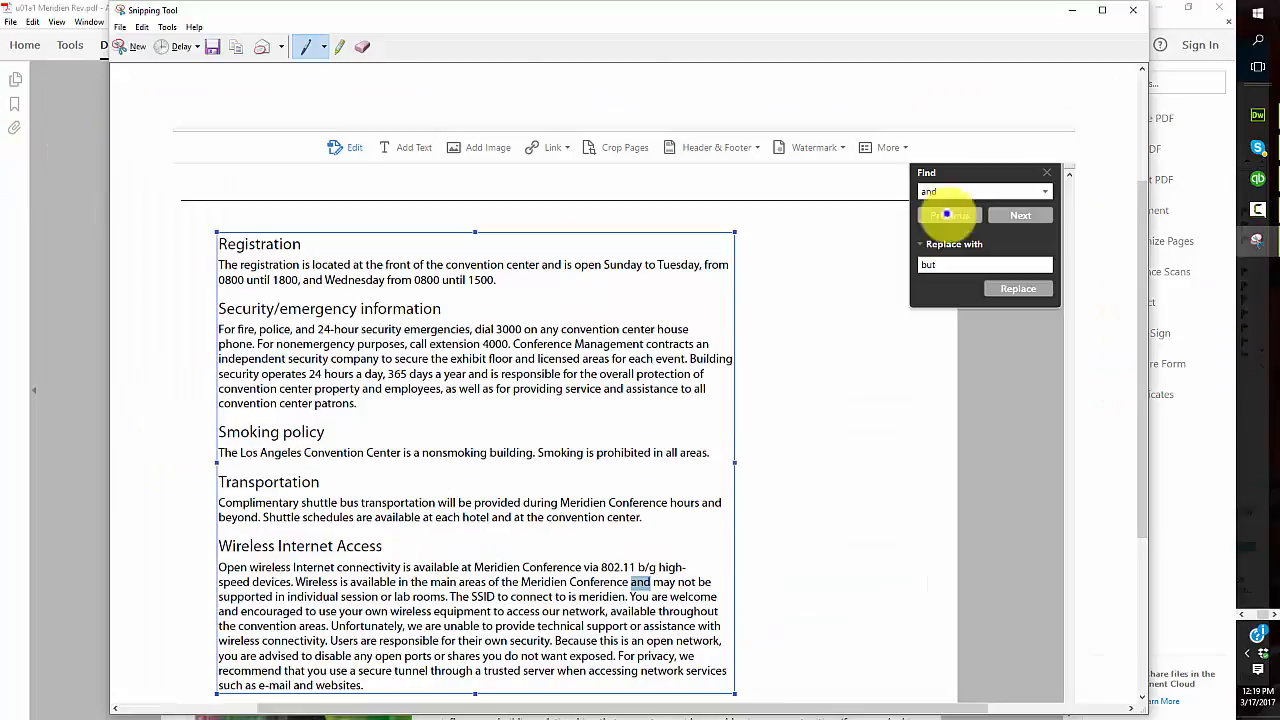
{"action": "left_click", "coordinate": [133, 46]}
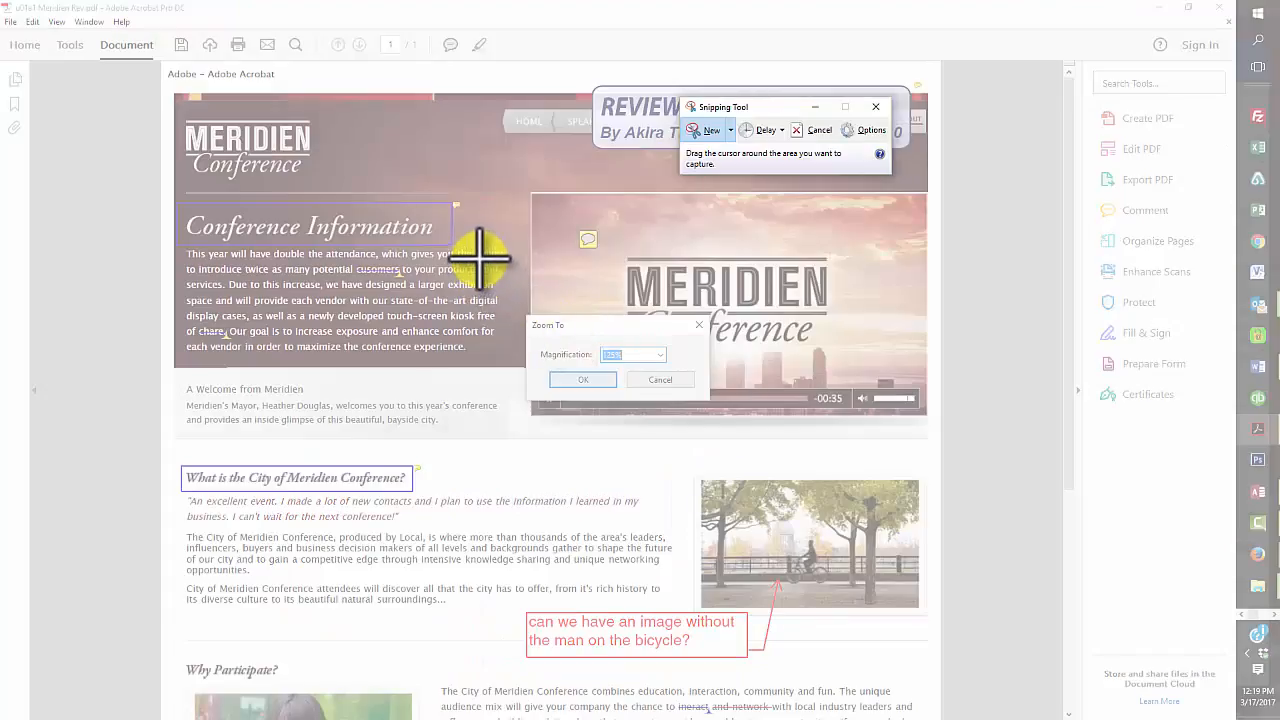
{"action": "left_click_drag", "start_coordinate": [480, 258], "coordinate": [880, 428]}
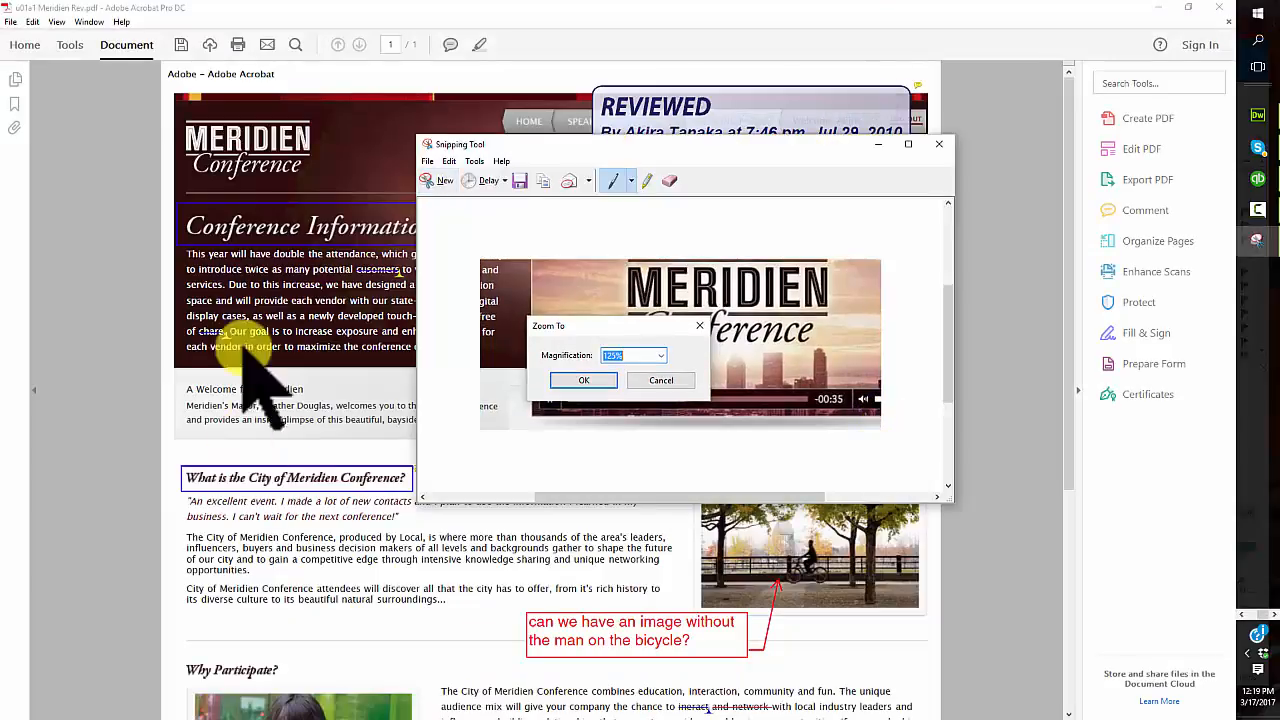
{"action": "left_click", "coordinate": [449, 161]}
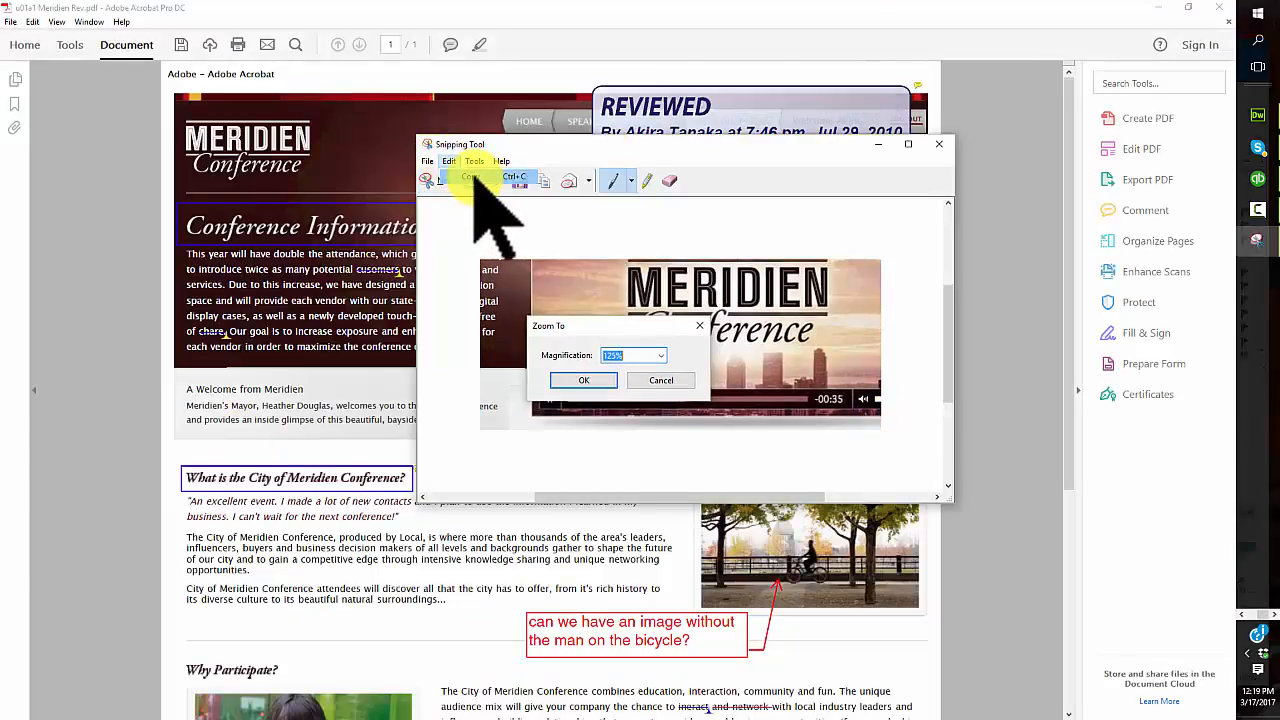
{"action": "left_click", "coordinate": [470, 176]}
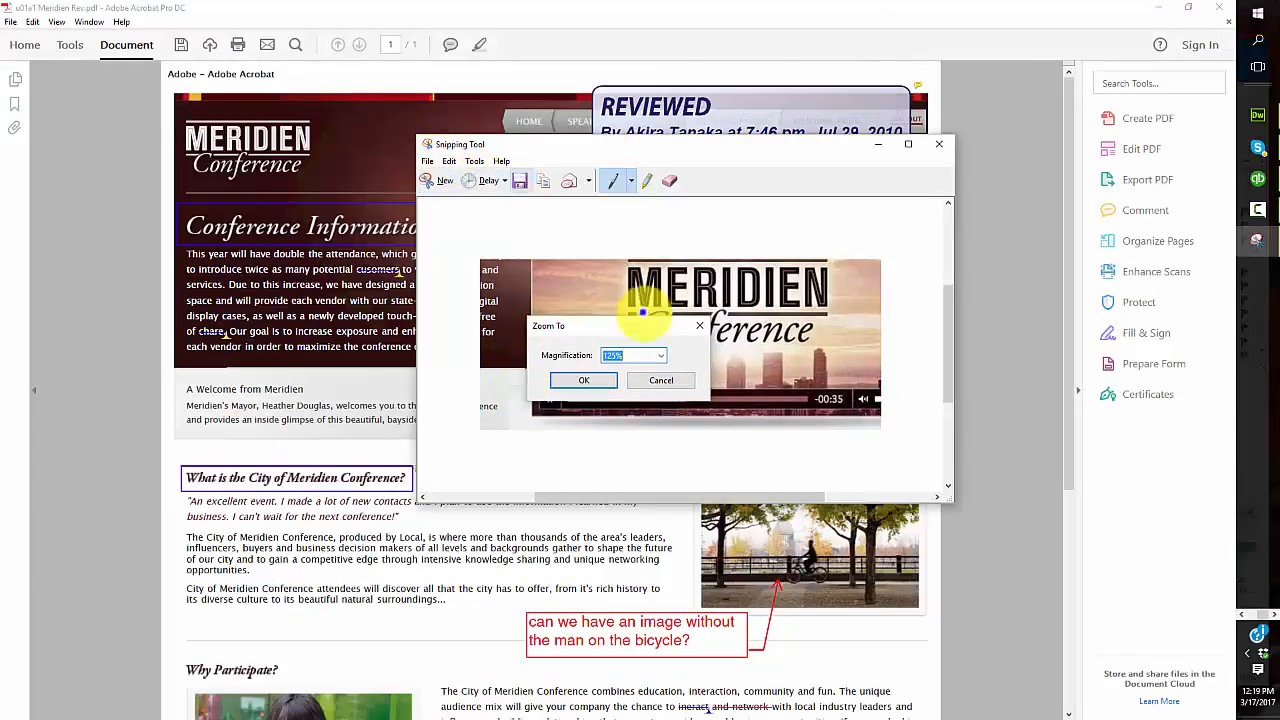
Step: Switch to the Word assignment document and paste the snip under the heading "Meridian Rev.pdf (pages 19-24)"
{"action": "left_click", "coordinate": [1242, 614]}
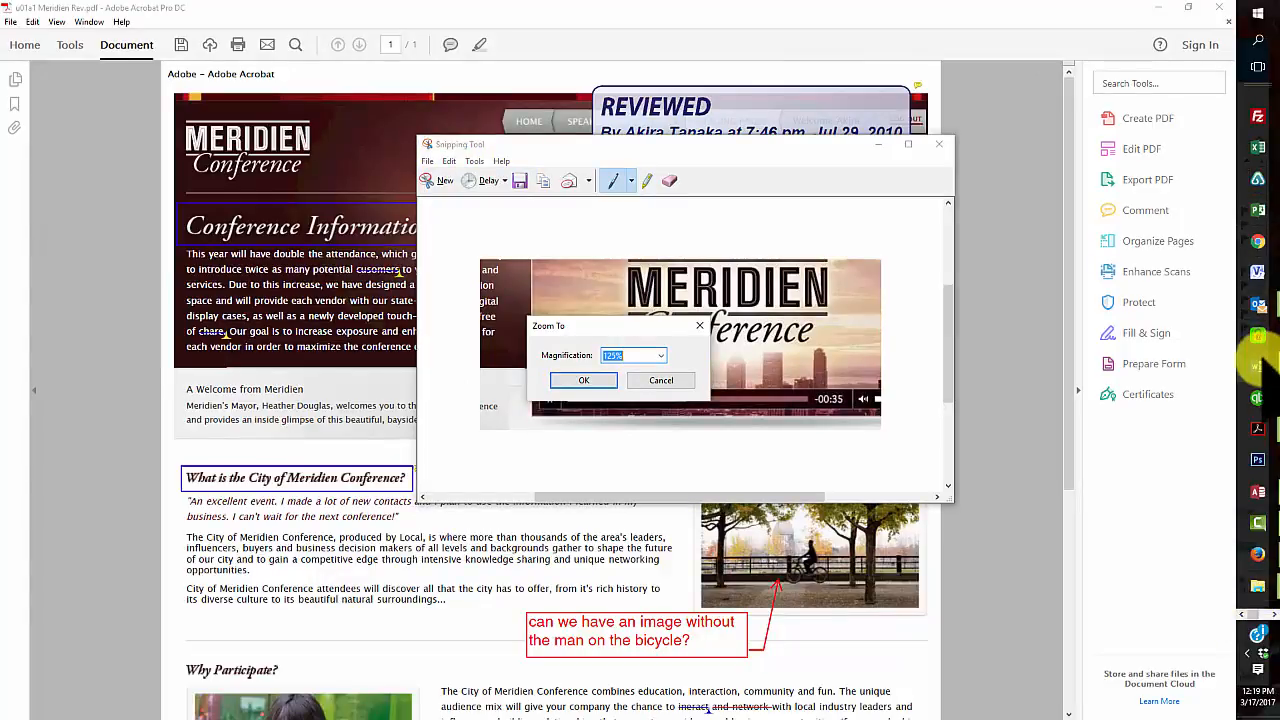
{"action": "left_click", "coordinate": [1258, 367]}
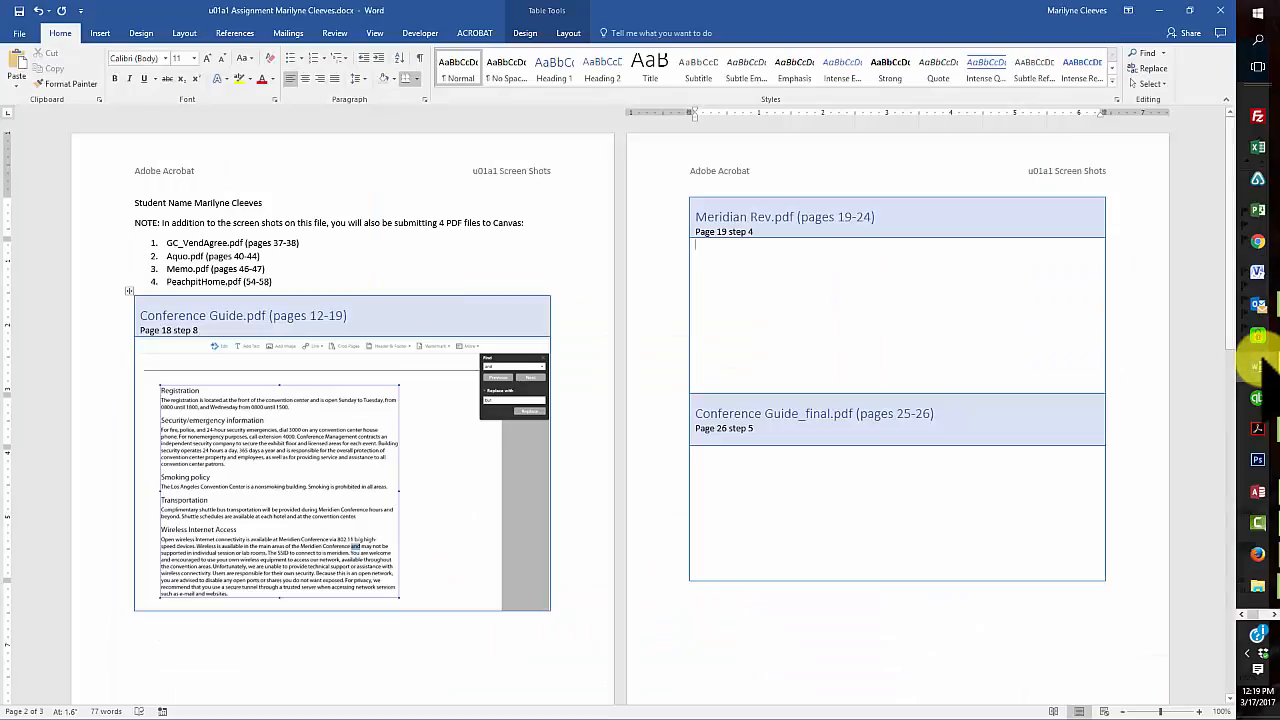
{"action": "right_click", "coordinate": [705, 247]}
{"action": "left_click", "coordinate": [735, 318]}
{"action": "key", "text": "ctrl+v"}
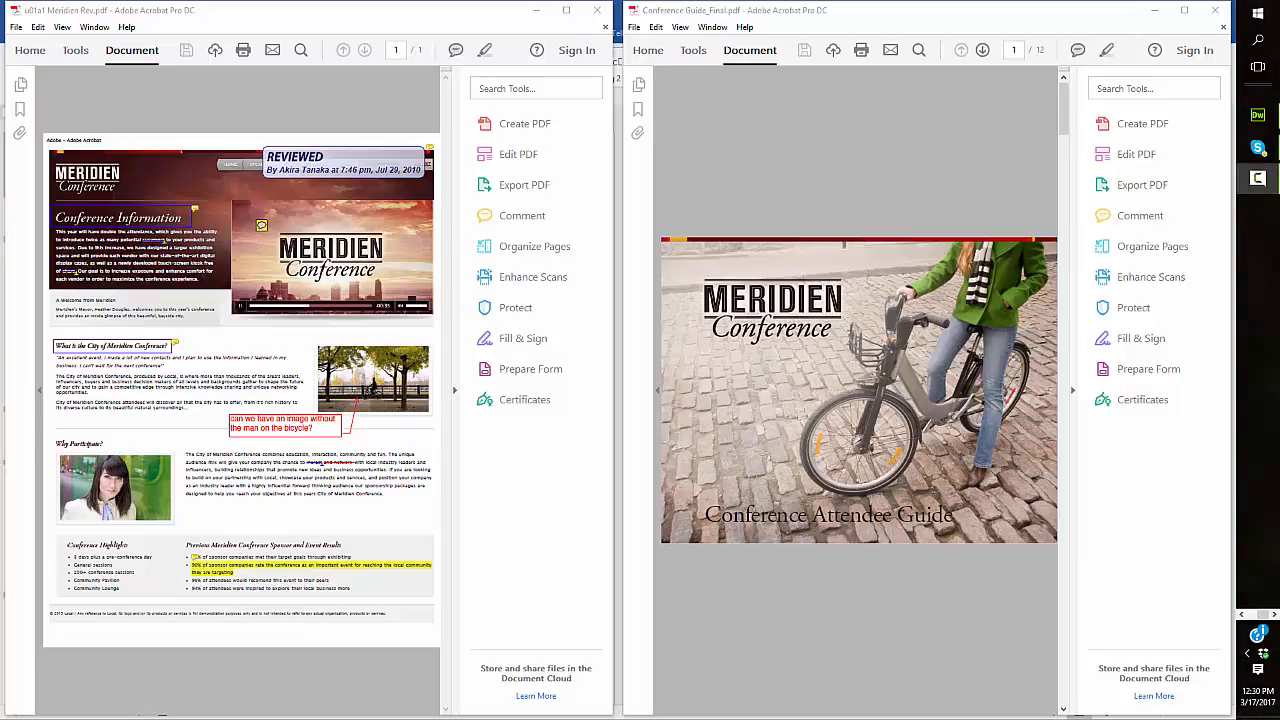
Step: Go to the General Information bookmark in Conference Guide_Final.pdf and set the magnification to 150%
{"action": "left_click", "coordinate": [638, 108]}
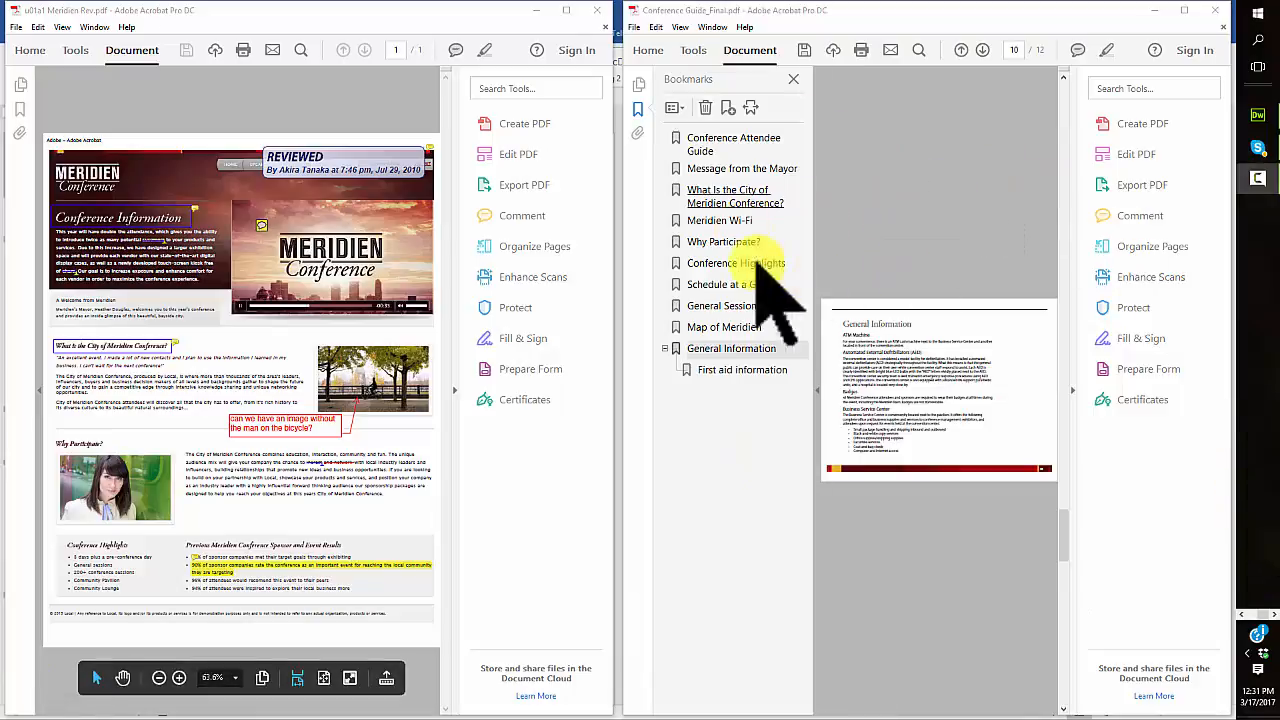
{"action": "left_click", "coordinate": [682, 27]}
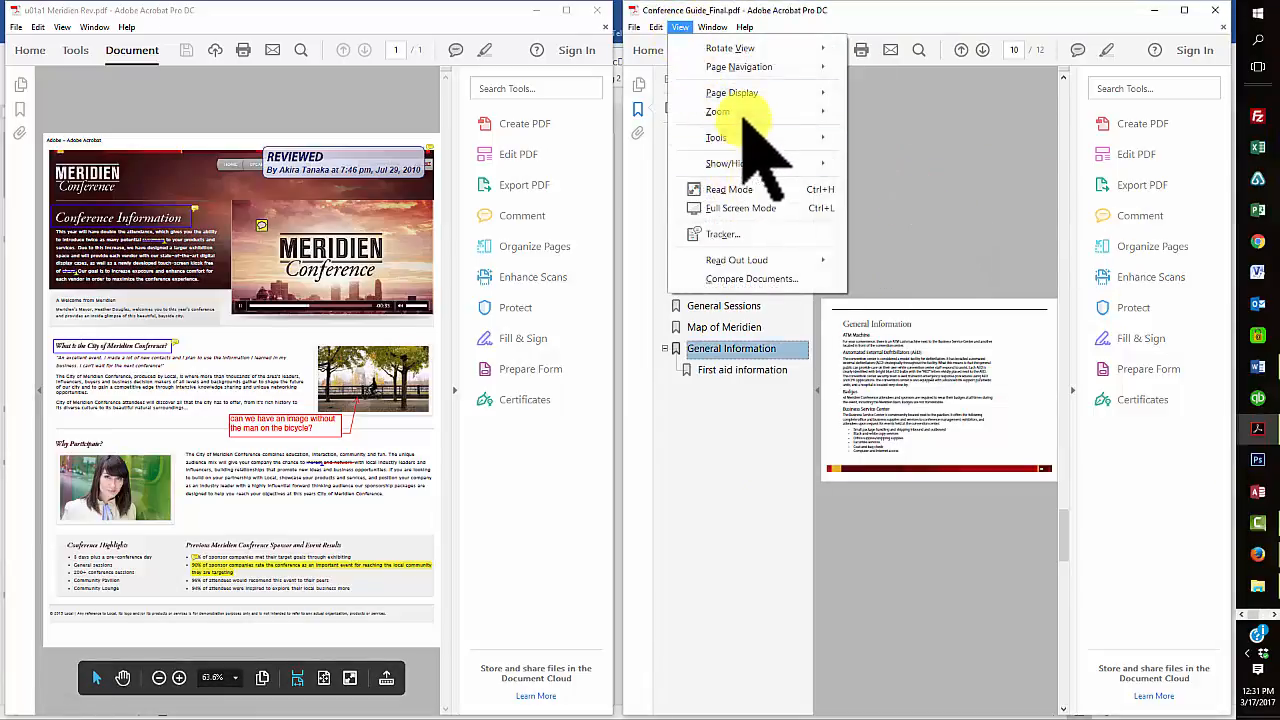
{"action": "mouse_move", "coordinate": [752, 112]}
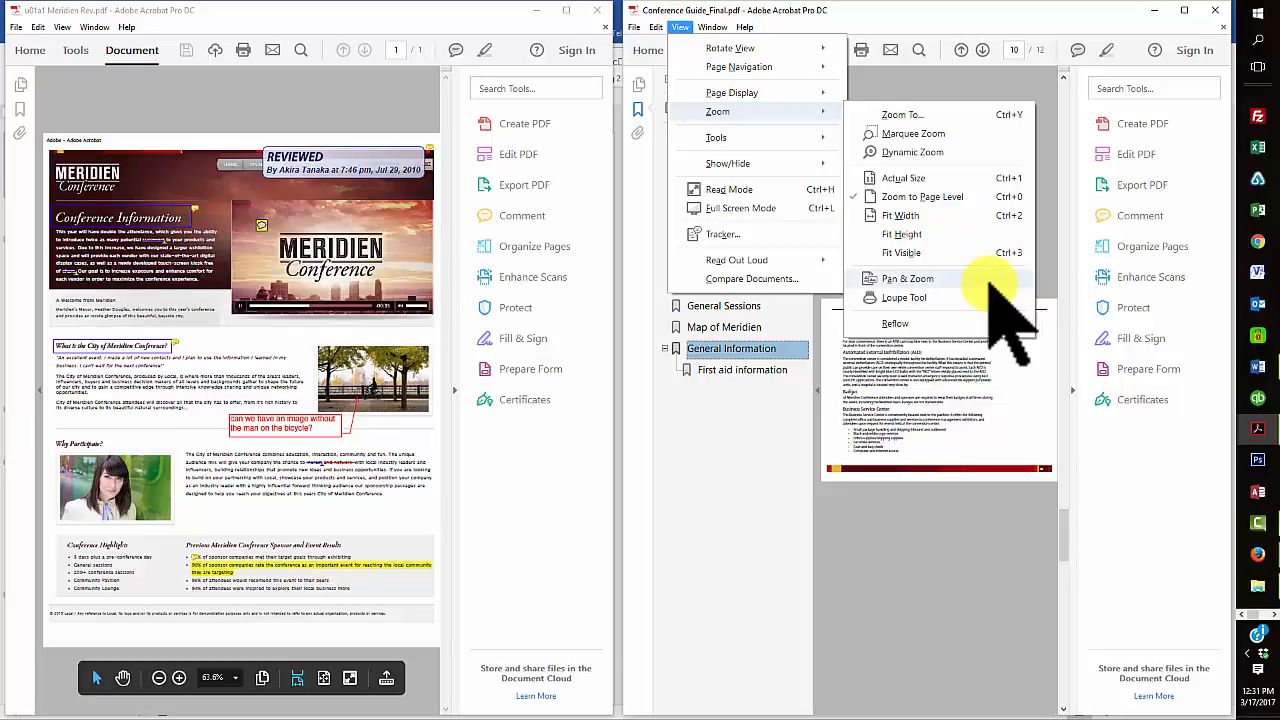
{"action": "left_click", "coordinate": [930, 115]}
{"action": "left_click", "coordinate": [968, 356]}
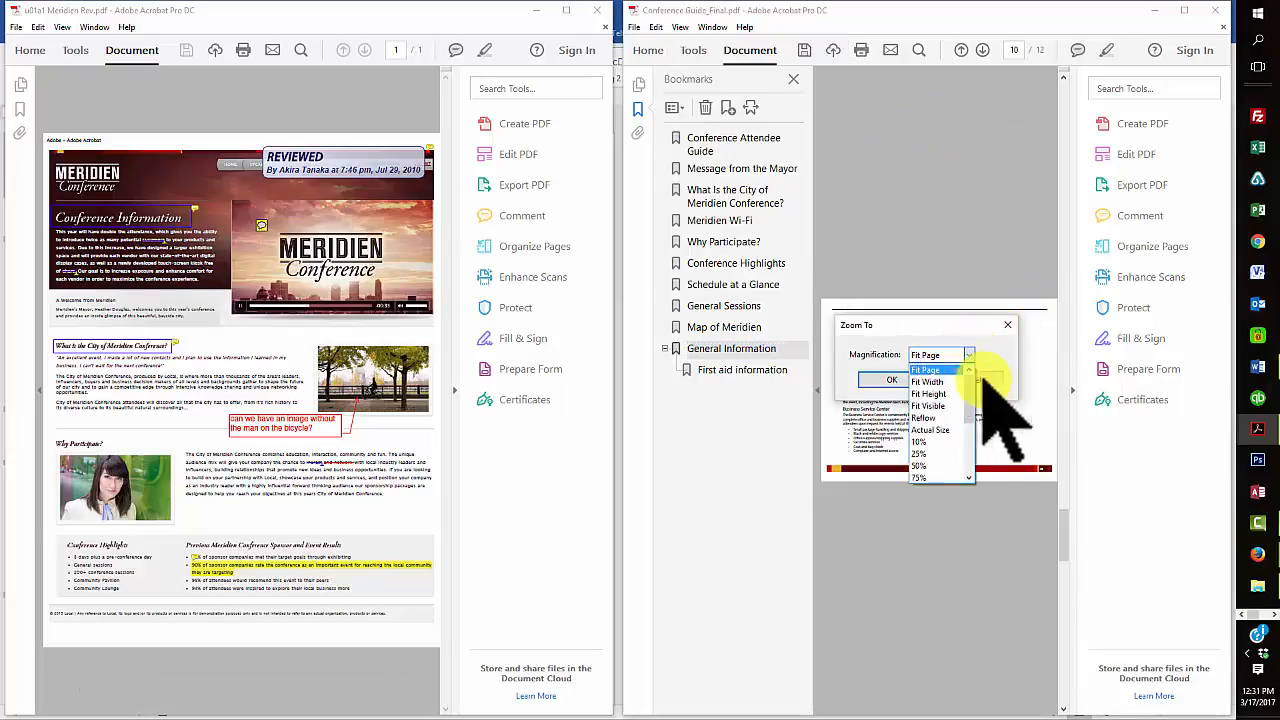
{"action": "left_click_drag", "start_coordinate": [982, 378], "coordinate": [968, 428]}
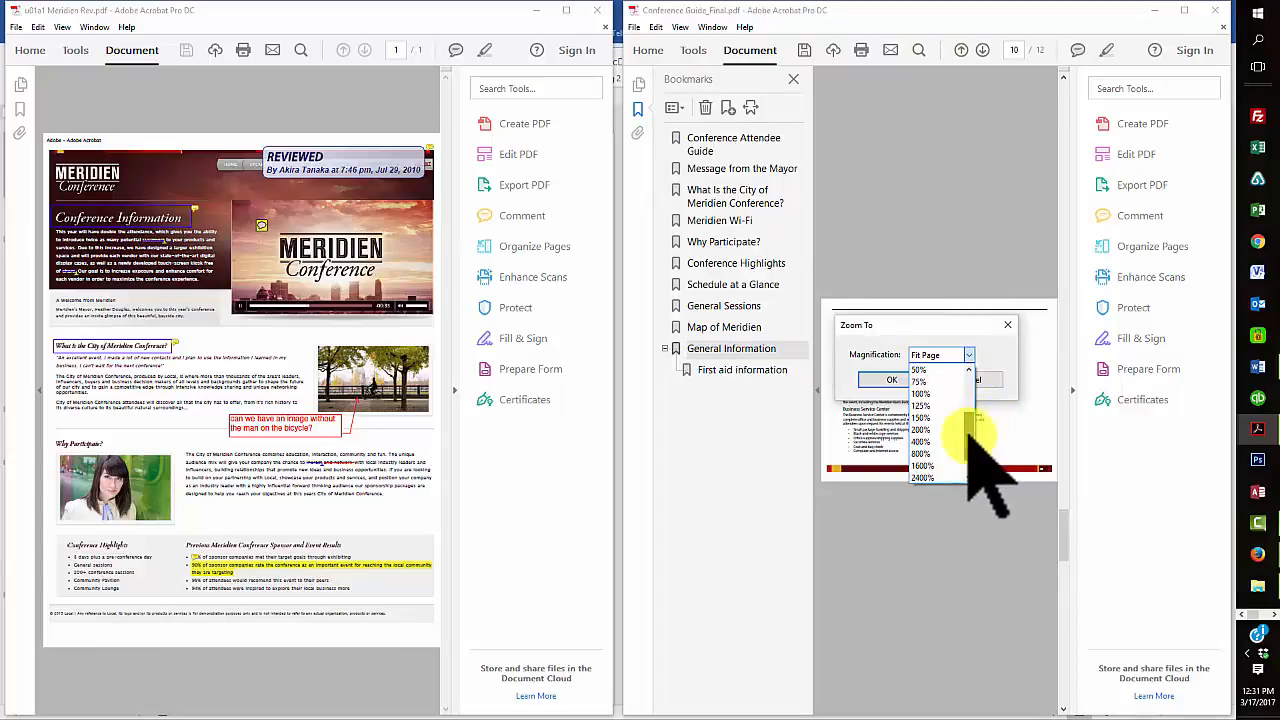
{"action": "left_click", "coordinate": [935, 417]}
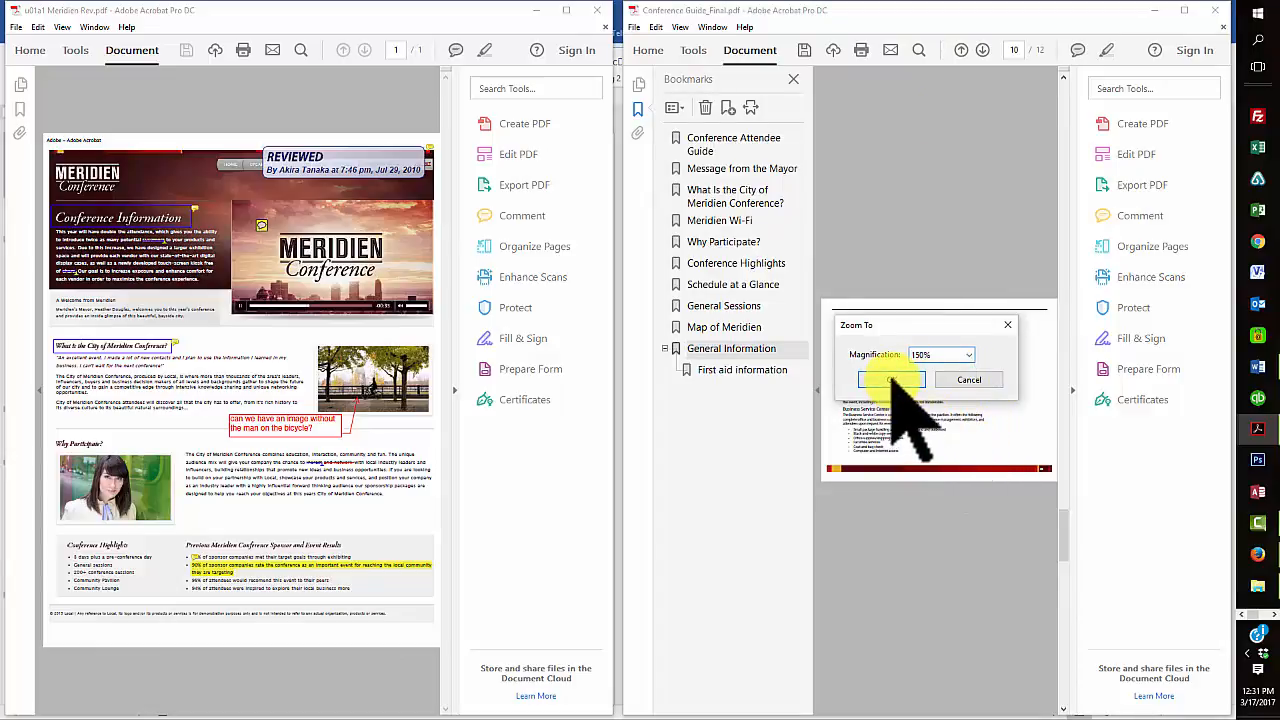
{"action": "left_click", "coordinate": [891, 380]}
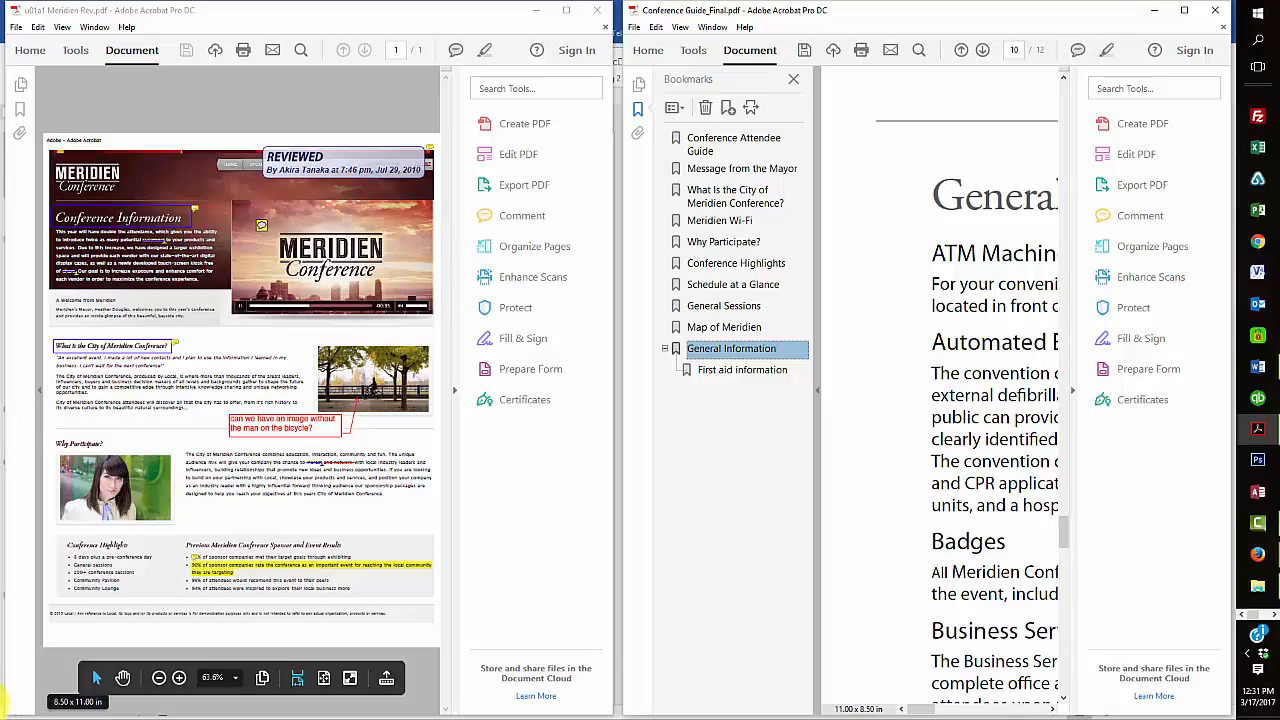
Step: Capture both side-by-side PDF windows with the Snipping Tool and copy the snip
{"action": "left_click", "coordinate": [10, 90]}
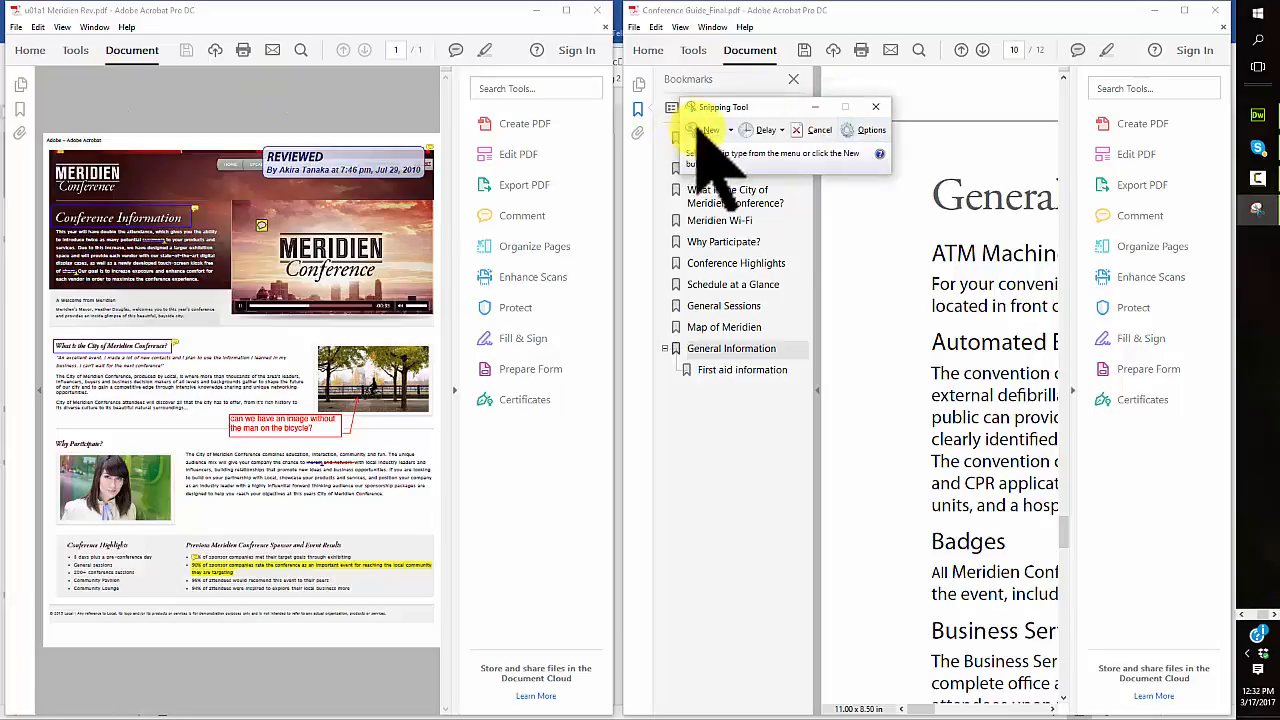
{"action": "left_click", "coordinate": [705, 132]}
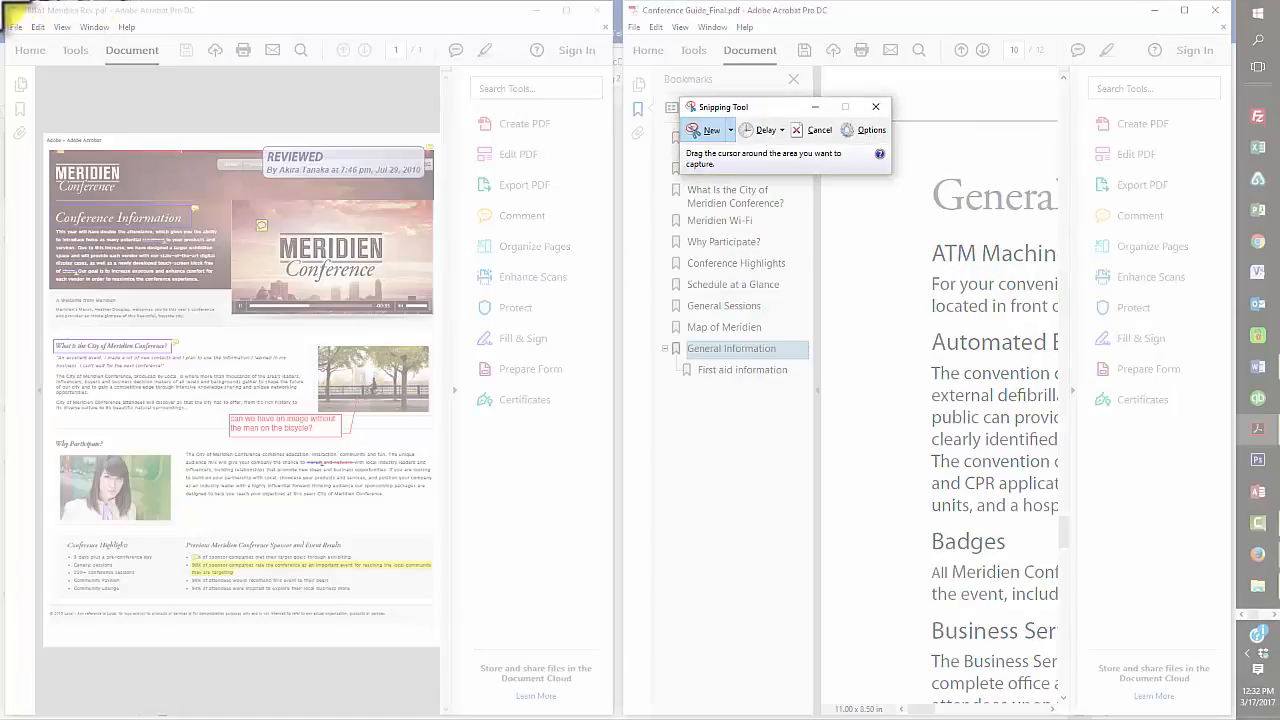
{"action": "left_click_drag", "start_coordinate": [8, 2], "coordinate": [1222, 705]}
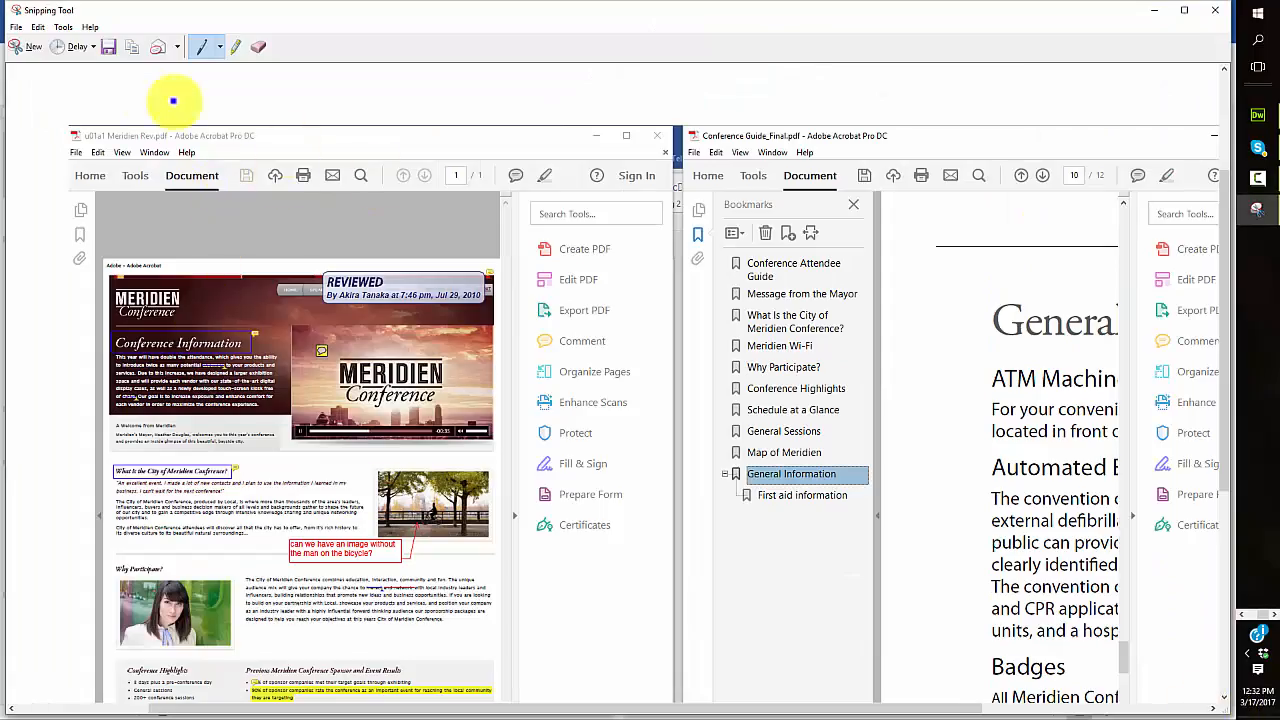
{"action": "left_click", "coordinate": [38, 27]}
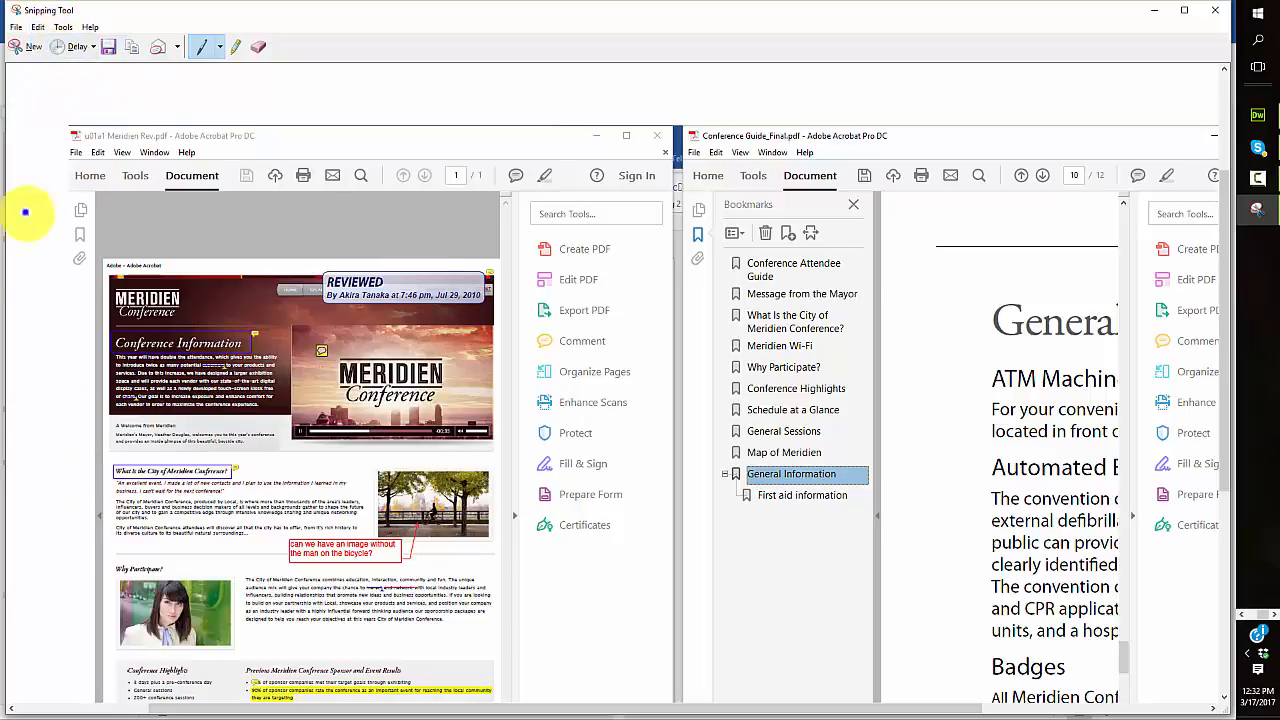
Step: Switch to the Word assignment document, paste the snip under "Conference Guide_final.pdf (pages 25-26)", and save the document
{"action": "key", "text": "alt+Tab"}
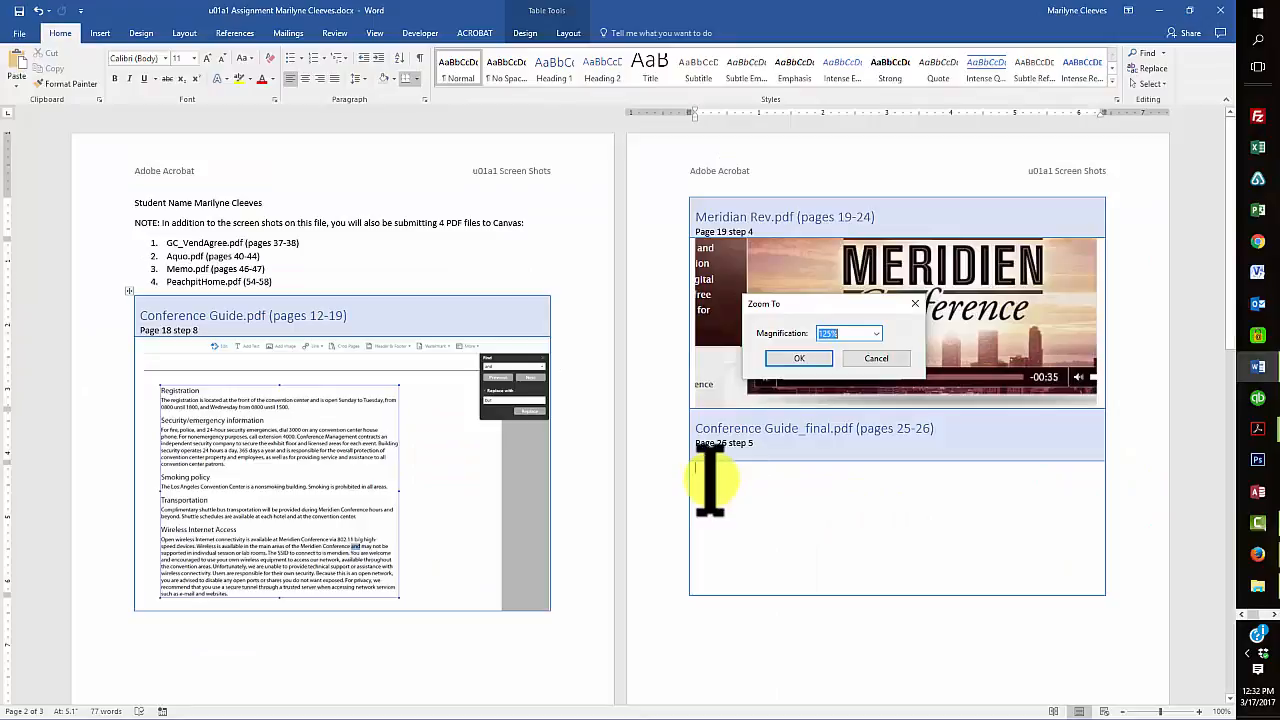
{"action": "key", "text": "ctrl+v"}
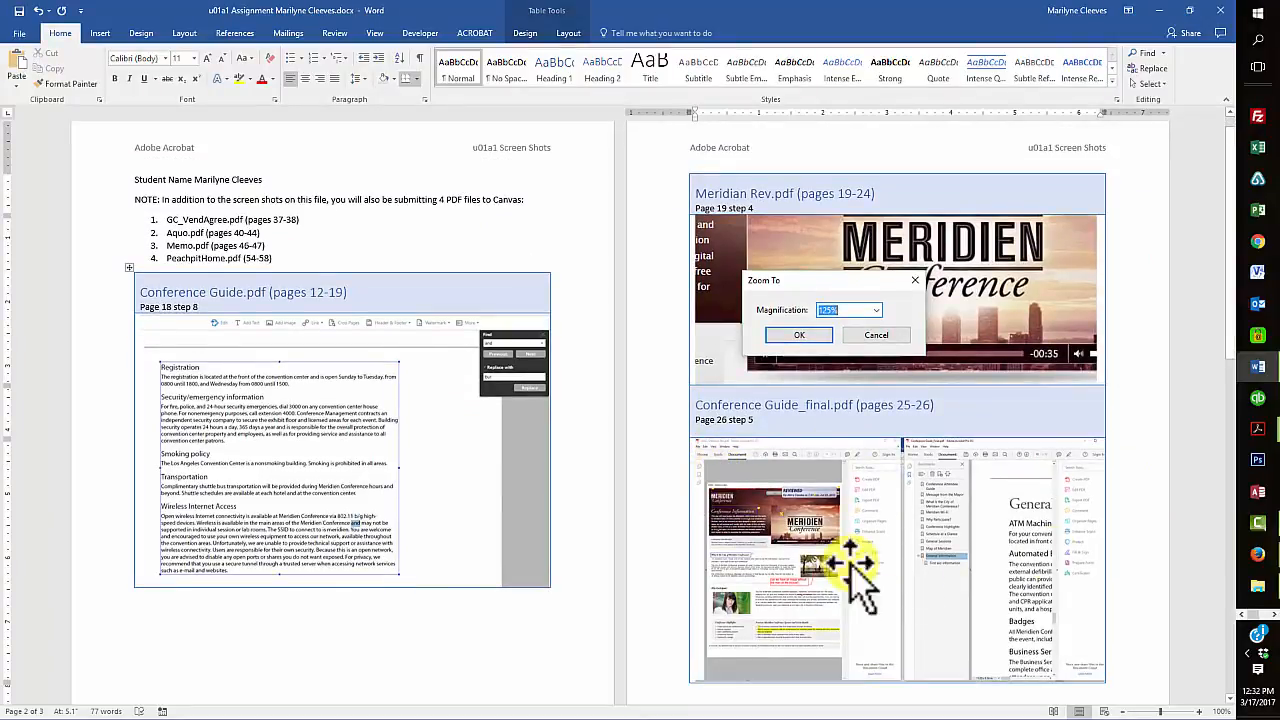
{"action": "scroll", "coordinate": [645, 510], "scroll_direction": "down", "scroll_amount": 3}
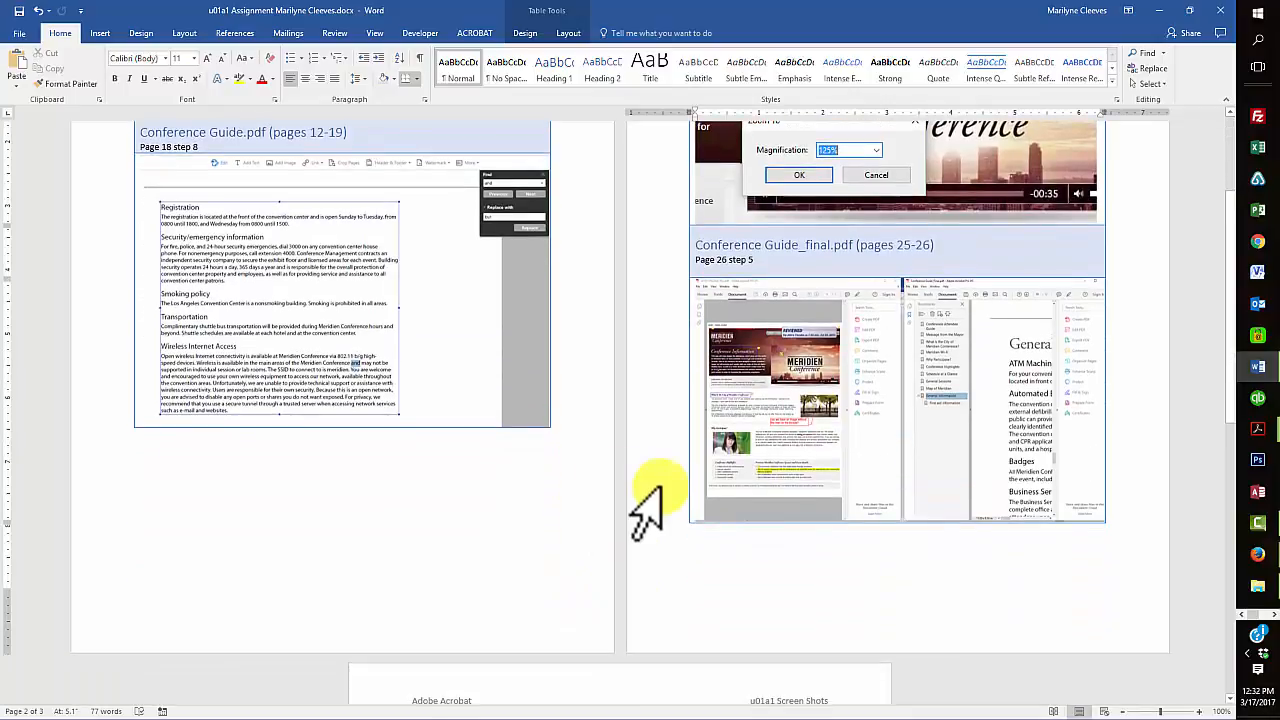
{"action": "left_click", "coordinate": [18, 10]}
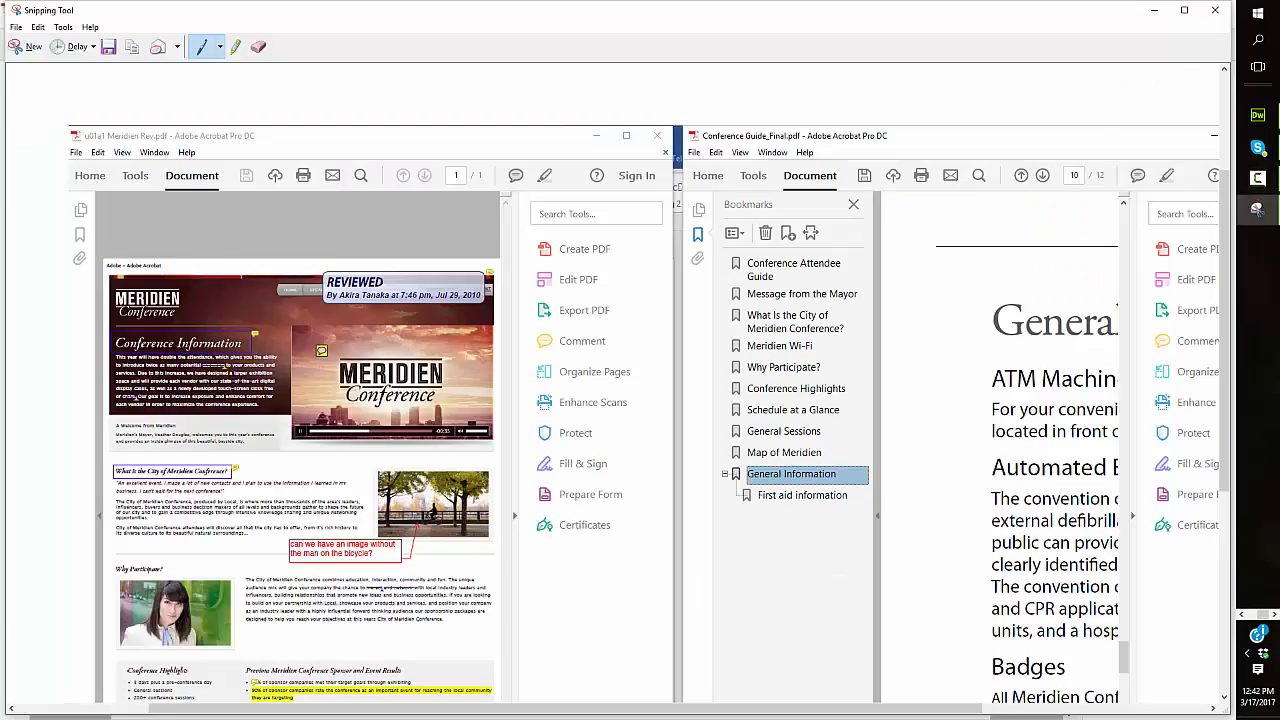
Step: Snip the upper part of the Customize Quick Tools dialog, including the toolbar tools row, and copy the snip
{"action": "left_click", "coordinate": [30, 47]}
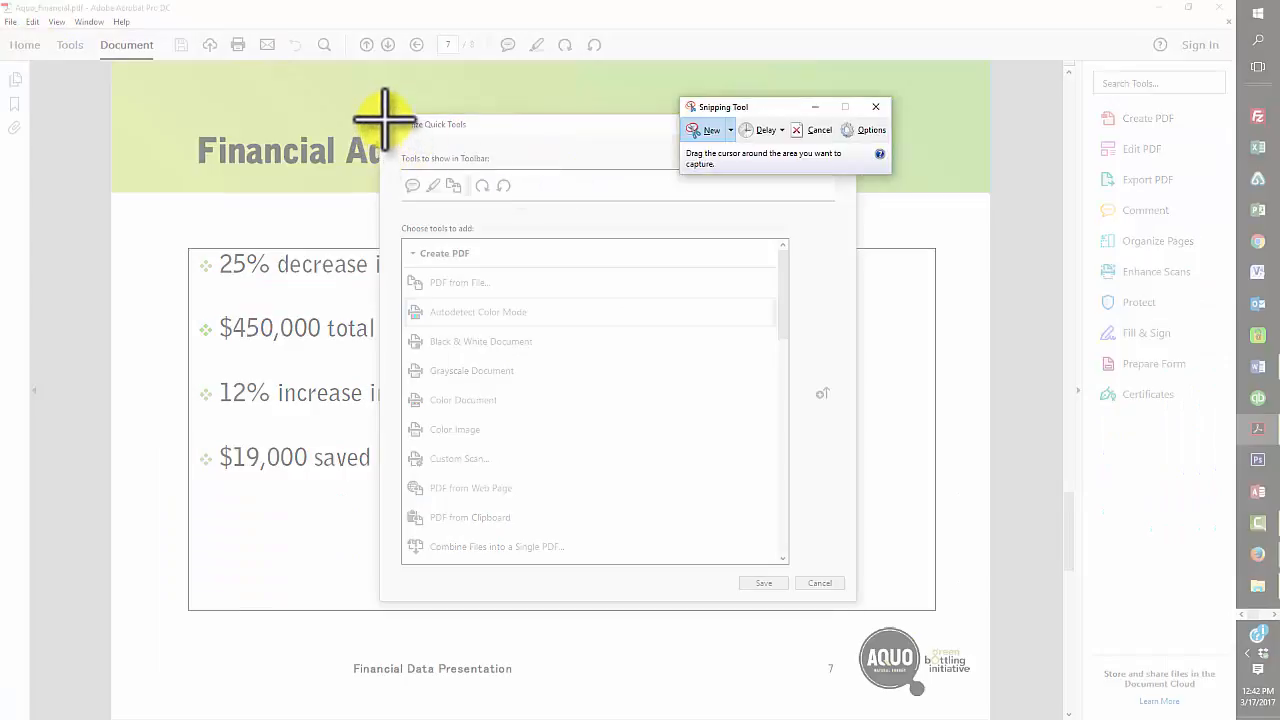
{"action": "left_click_drag", "start_coordinate": [386, 120], "coordinate": [858, 228]}
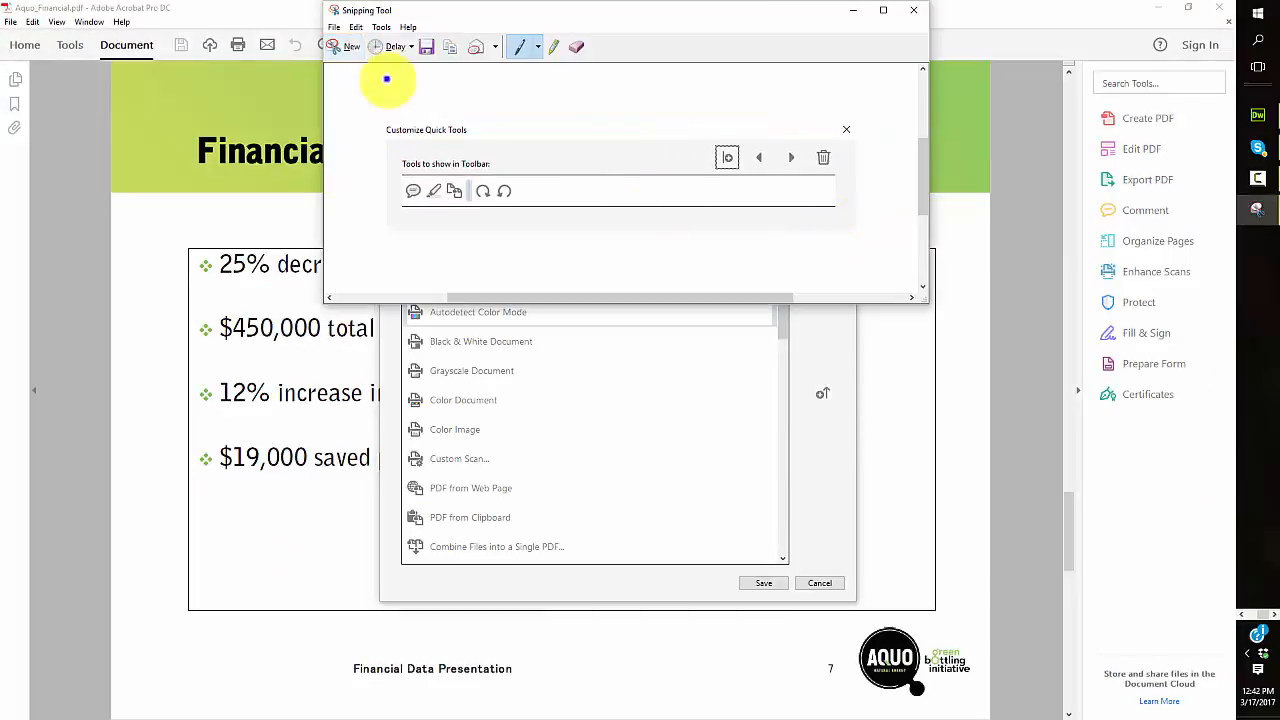
{"action": "left_click", "coordinate": [356, 27]}
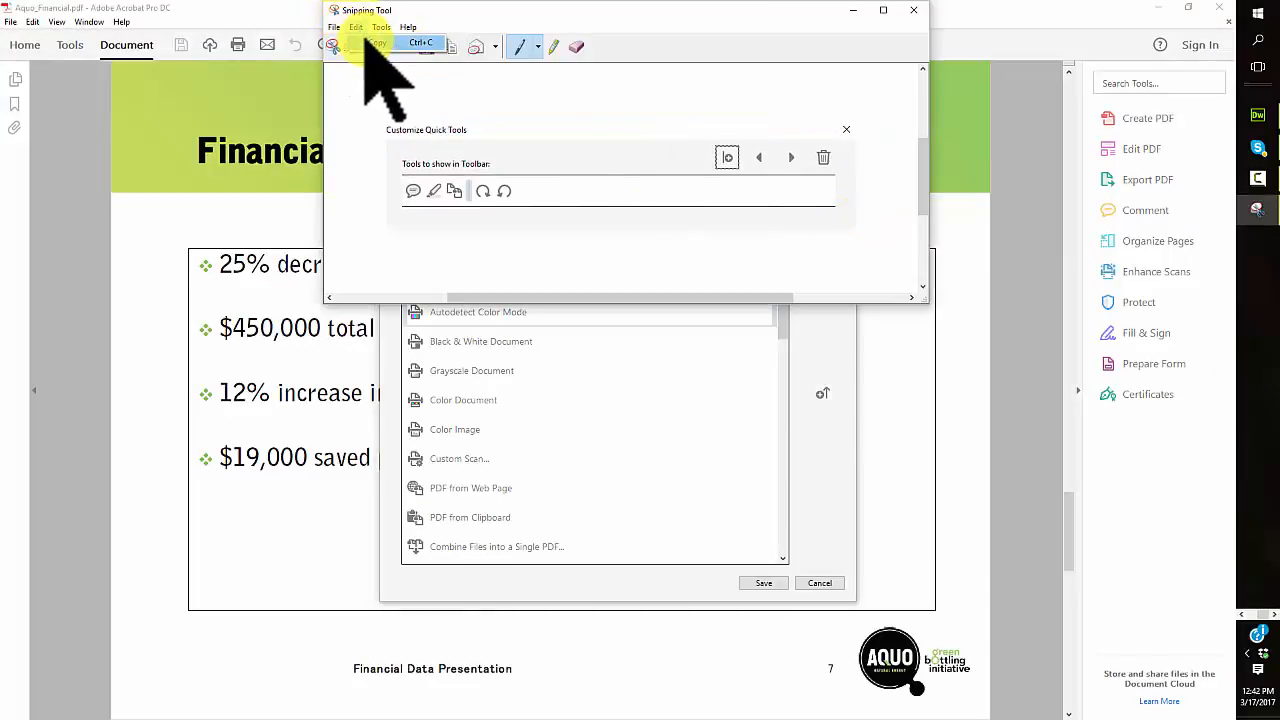
{"action": "left_click", "coordinate": [370, 43]}
Step: Switch to the Word document and paste the snip under the heading "Aquo_Financial.pdf (pages 27-32)"
{"action": "key", "text": "alt+Tab"}
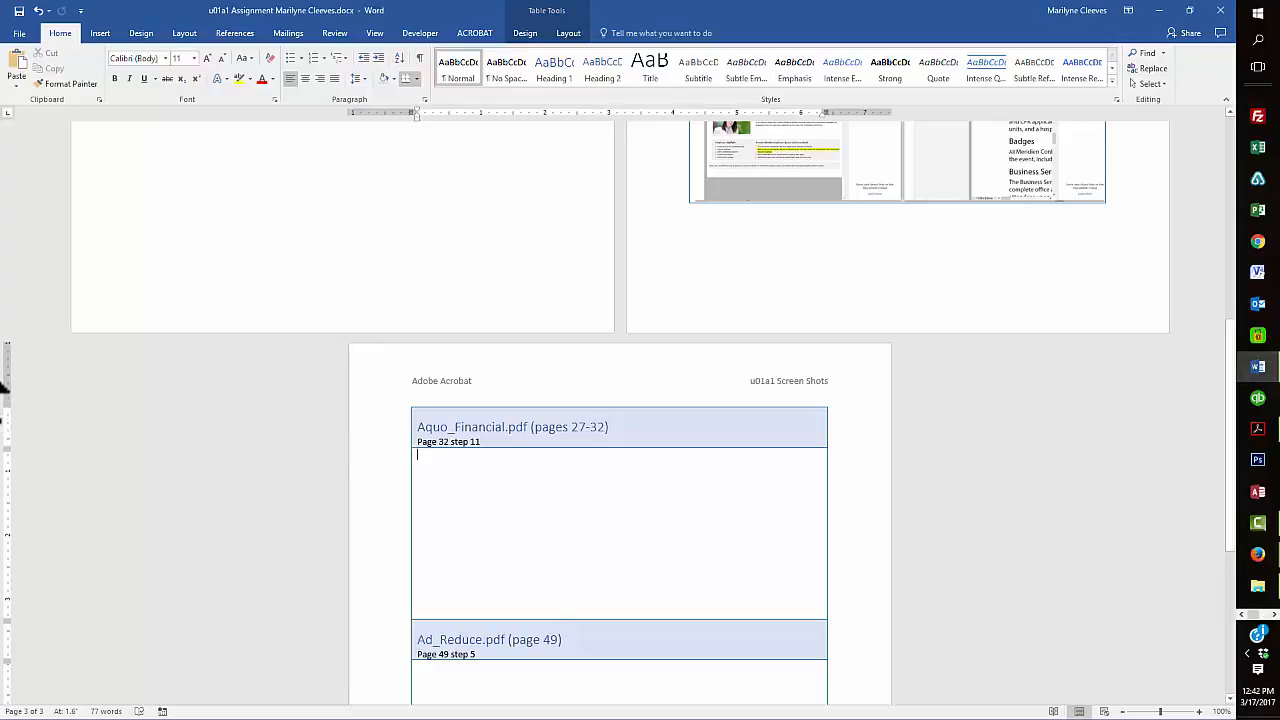
{"action": "right_click", "coordinate": [440, 484]}
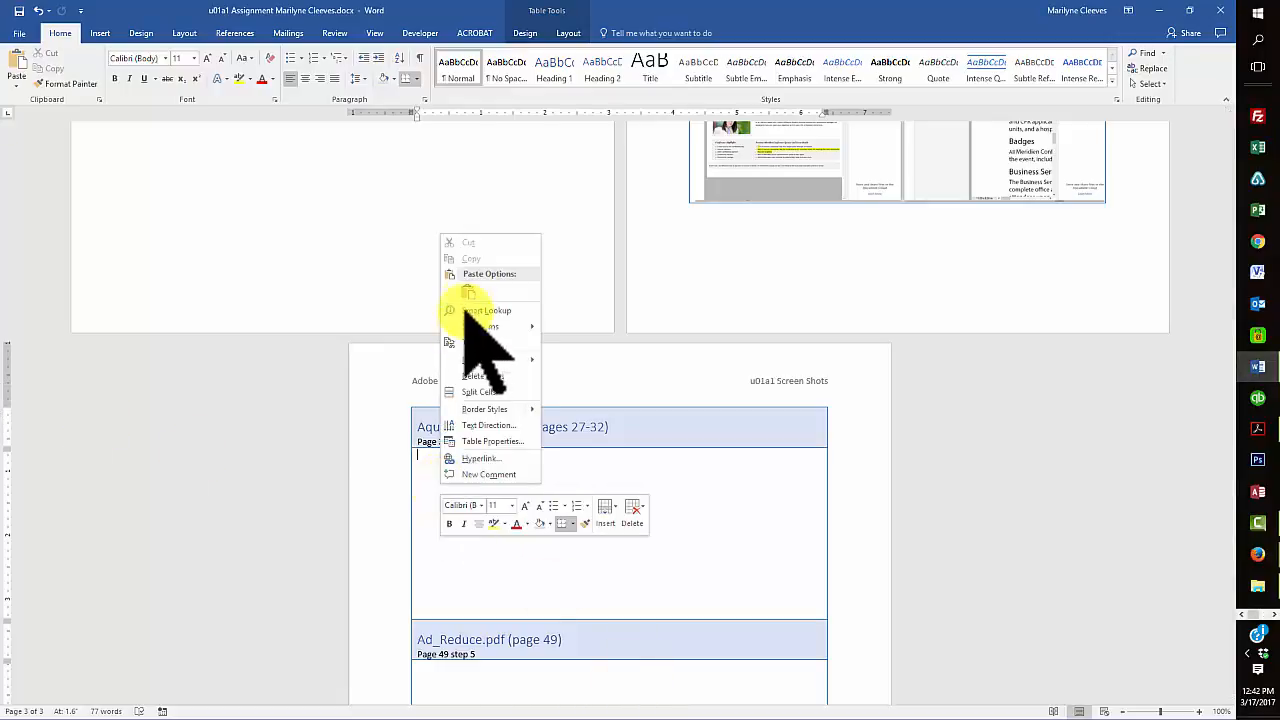
{"action": "left_click", "coordinate": [458, 292]}
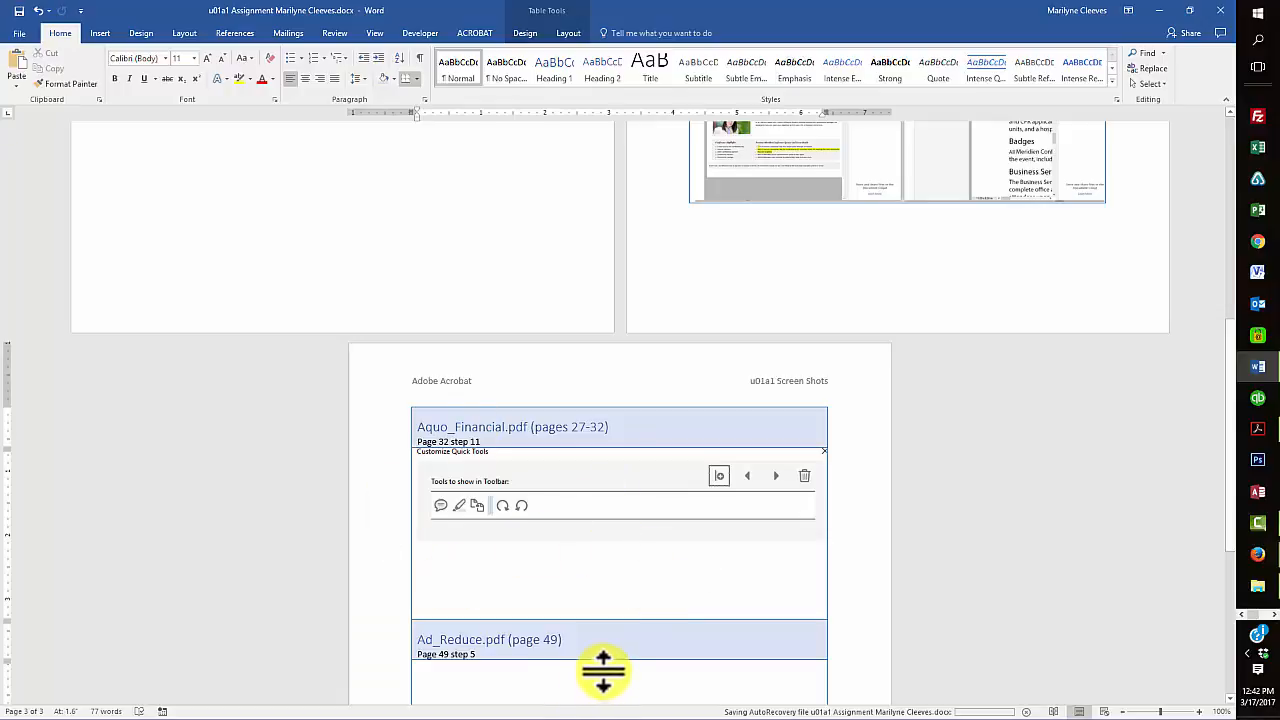
{"action": "scroll", "coordinate": [572, 590], "scroll_direction": "down", "scroll_amount": 3}
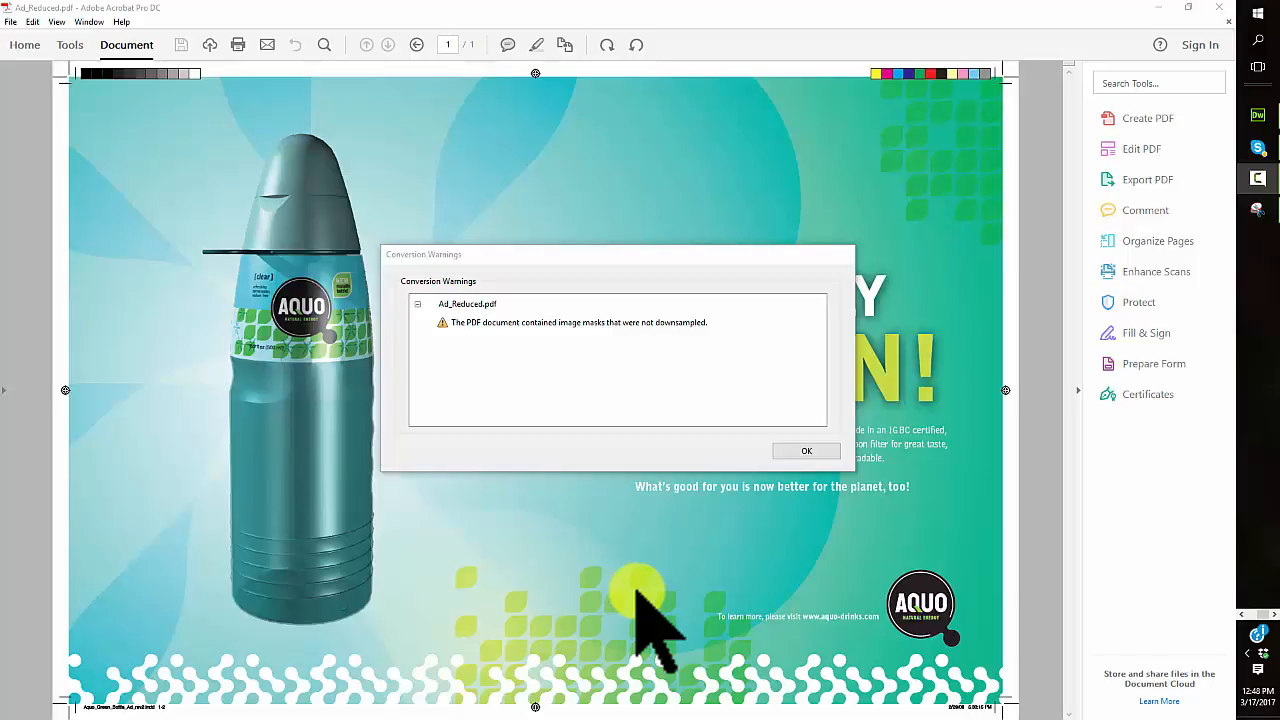
Step: Dismiss the conversion warnings for Ad_Reduced.pdf and bring up its Save As PDF dialog with Reduce File Size enabled
{"action": "left_click", "coordinate": [805, 452]}
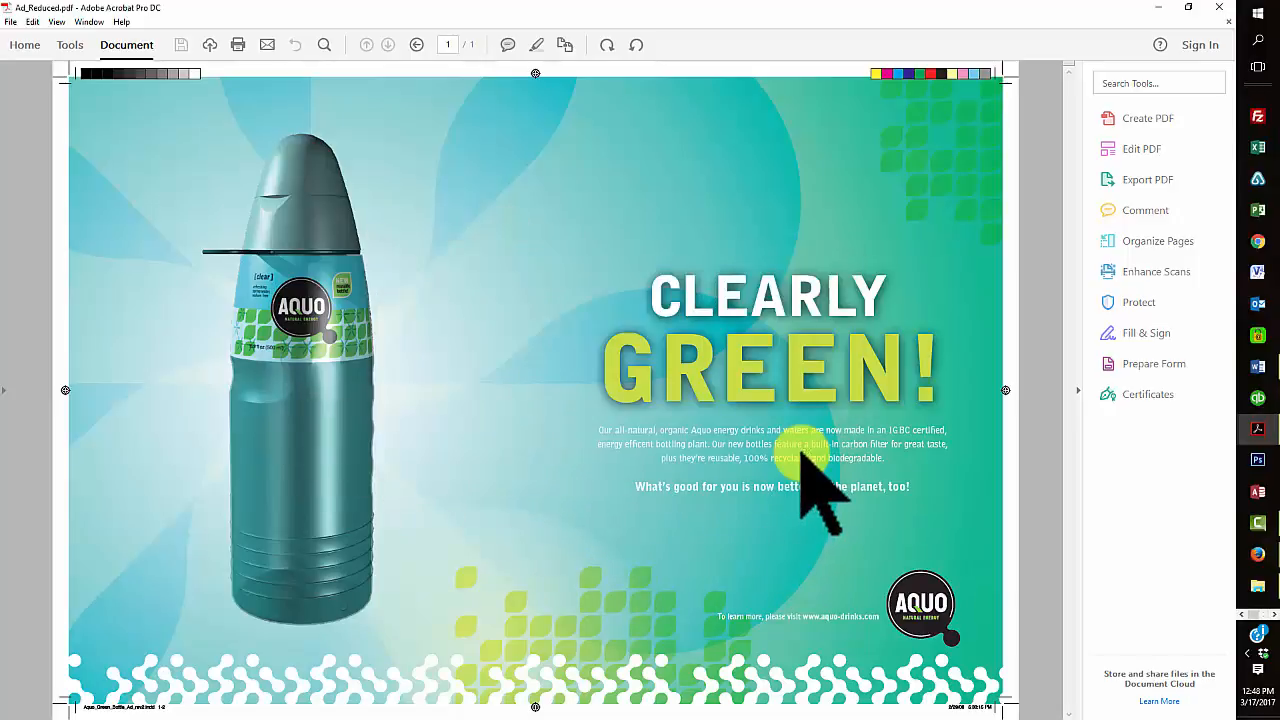
{"action": "left_click", "coordinate": [10, 21]}
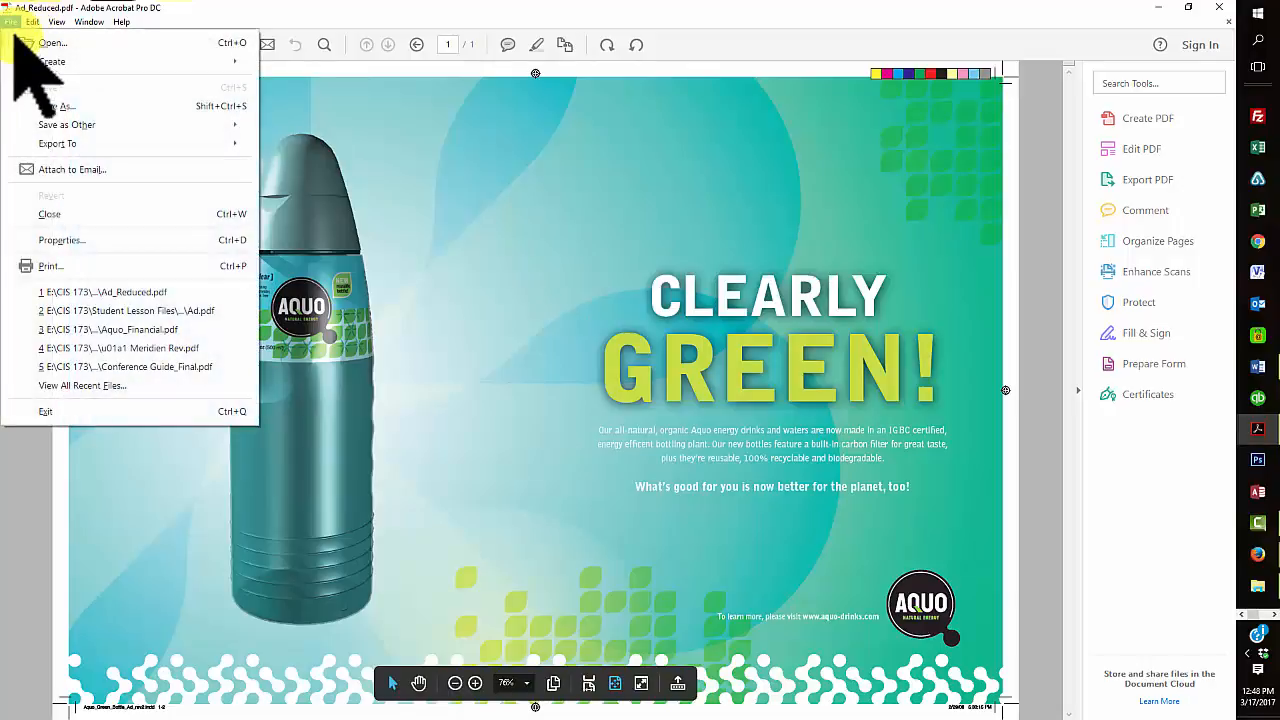
{"action": "mouse_move", "coordinate": [42, 62]}
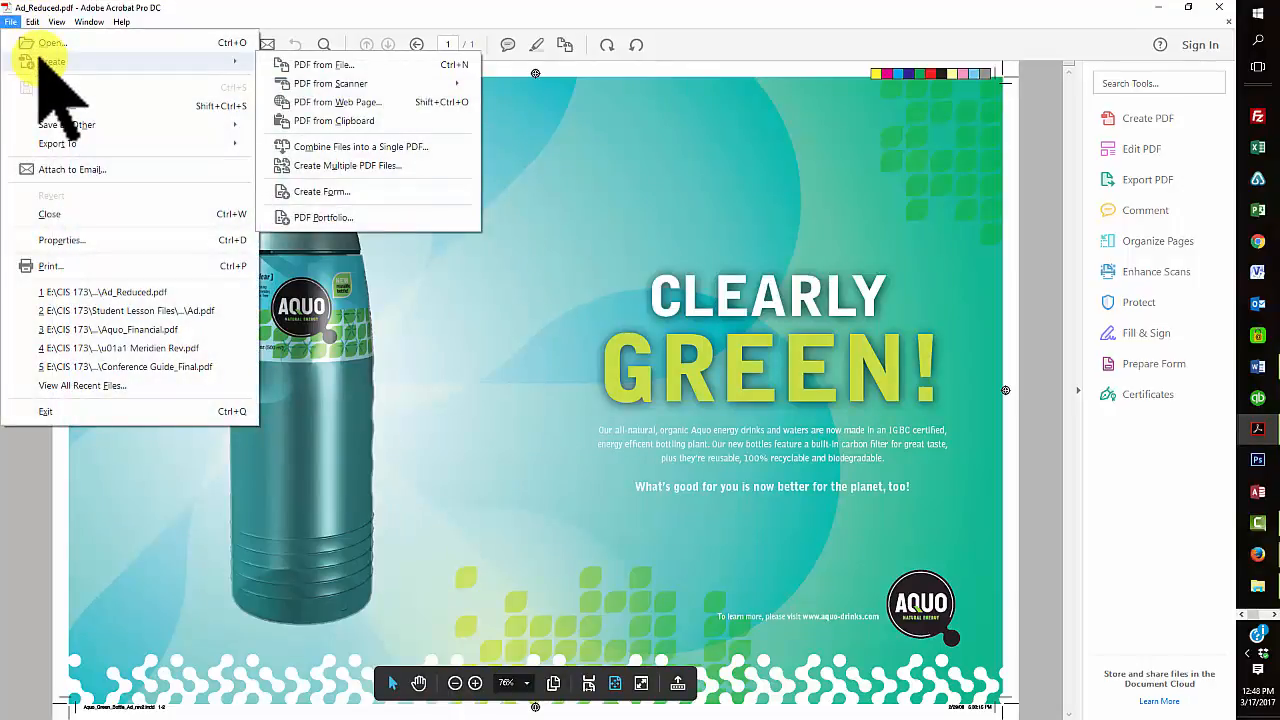
{"action": "left_click", "coordinate": [80, 106]}
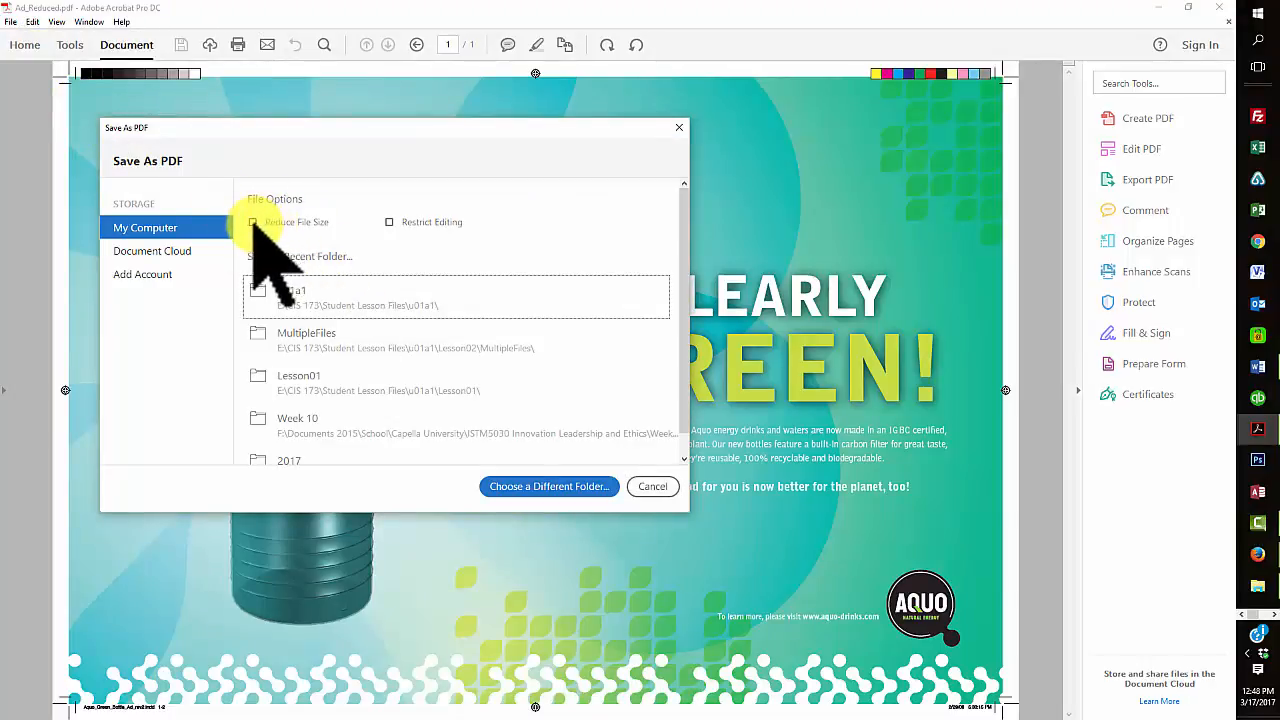
{"action": "left_click", "coordinate": [253, 223]}
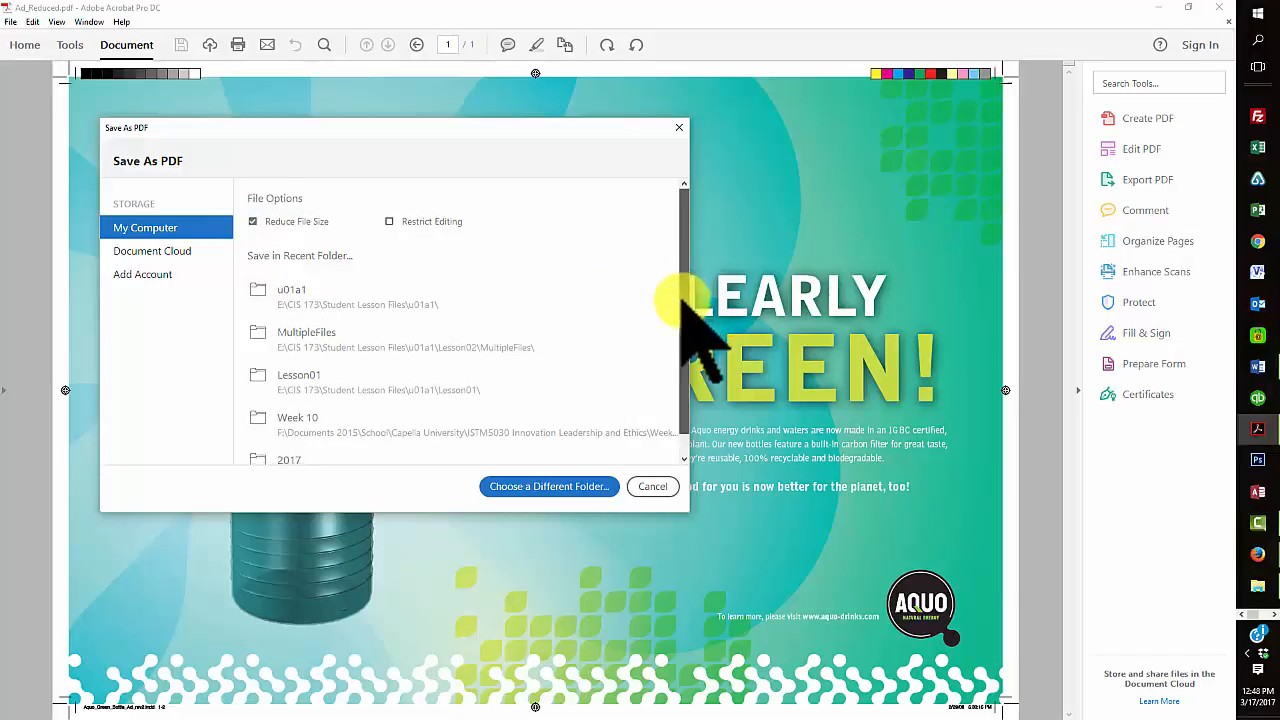
{"action": "left_click_drag", "start_coordinate": [681, 288], "coordinate": [662, 255]}
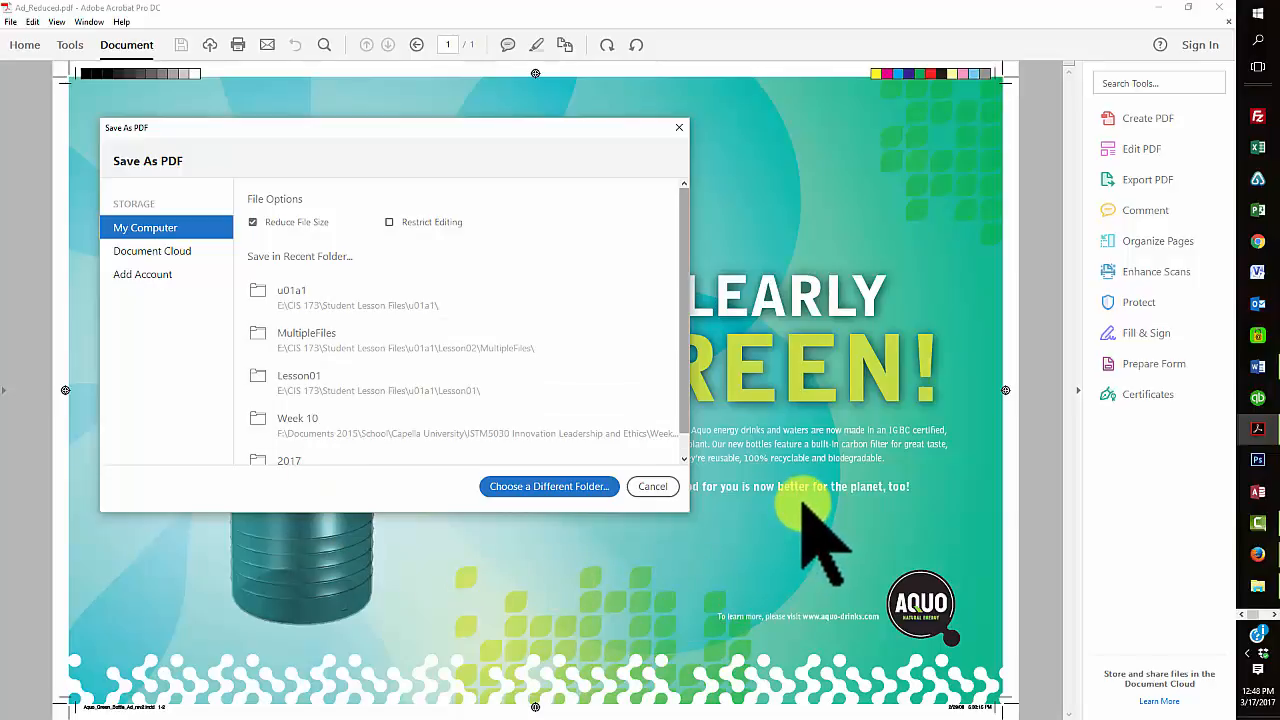
Step: Capture the whole Save As PDF dialog with the Snipping Tool and copy the snip
{"action": "key", "text": "alt+Tab"}
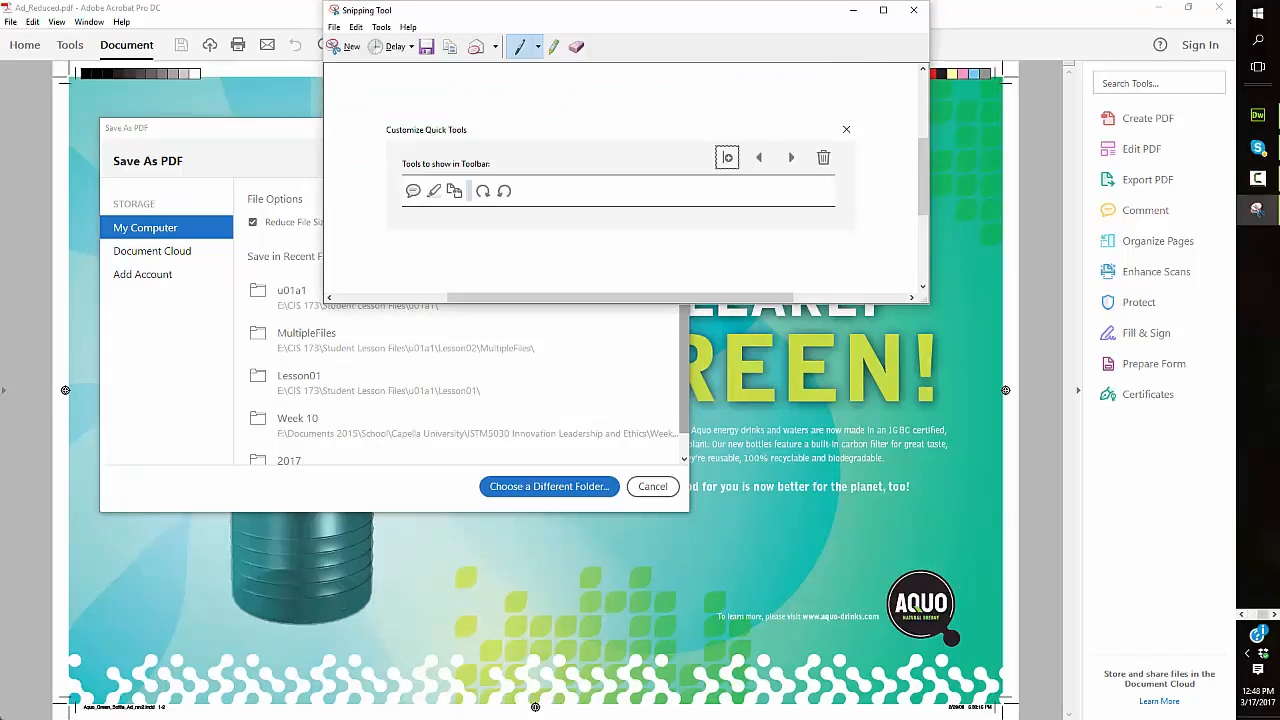
{"action": "left_click", "coordinate": [345, 46]}
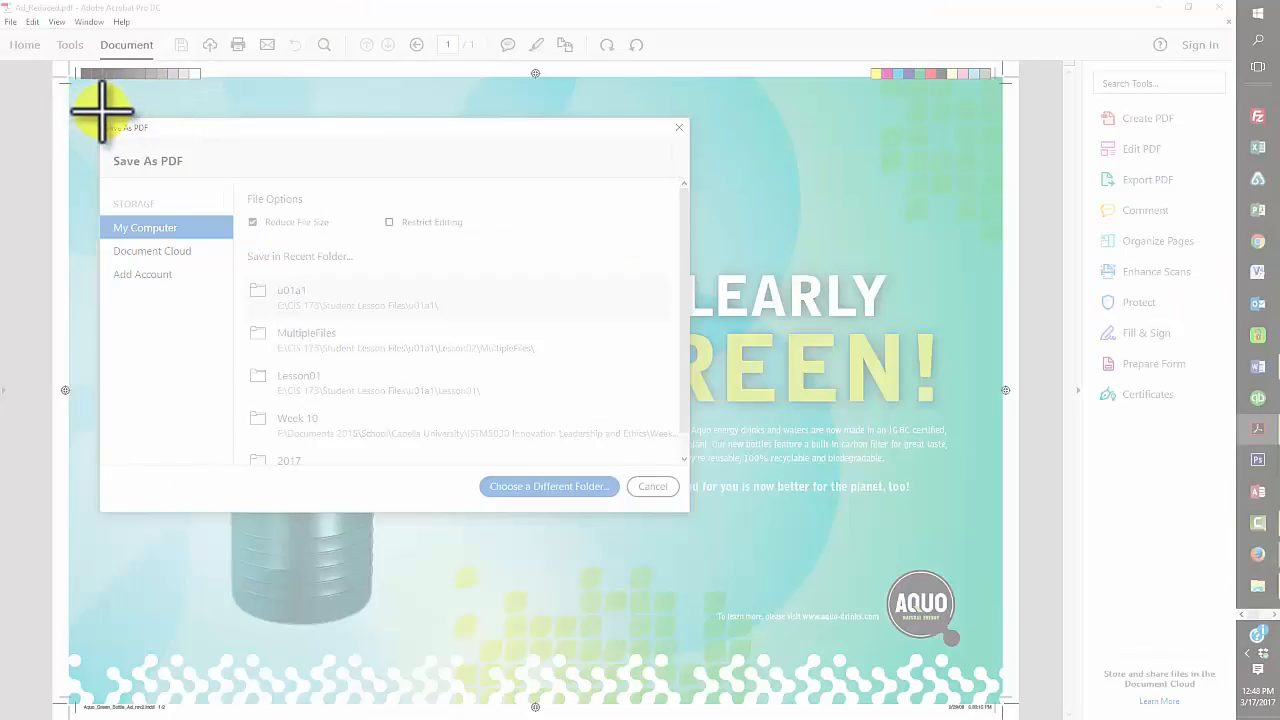
{"action": "left_click_drag", "start_coordinate": [102, 112], "coordinate": [700, 514]}
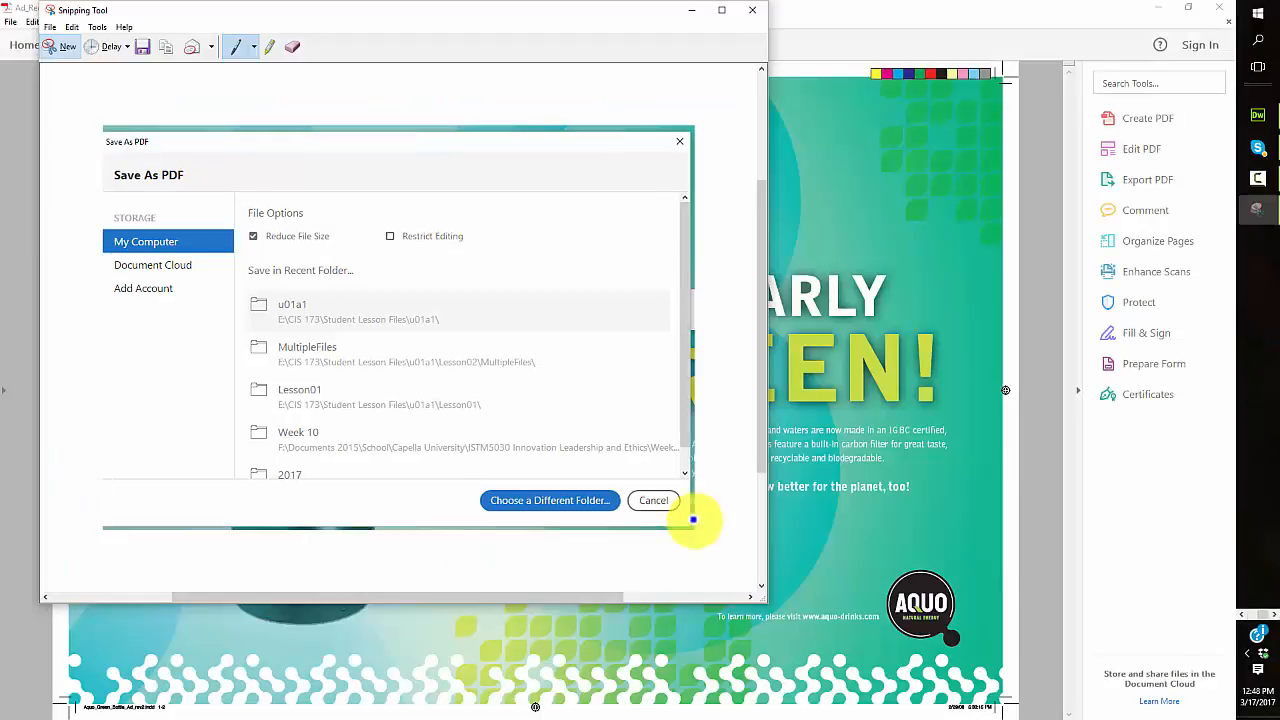
{"action": "left_click", "coordinate": [68, 27]}
{"action": "left_click", "coordinate": [92, 43]}
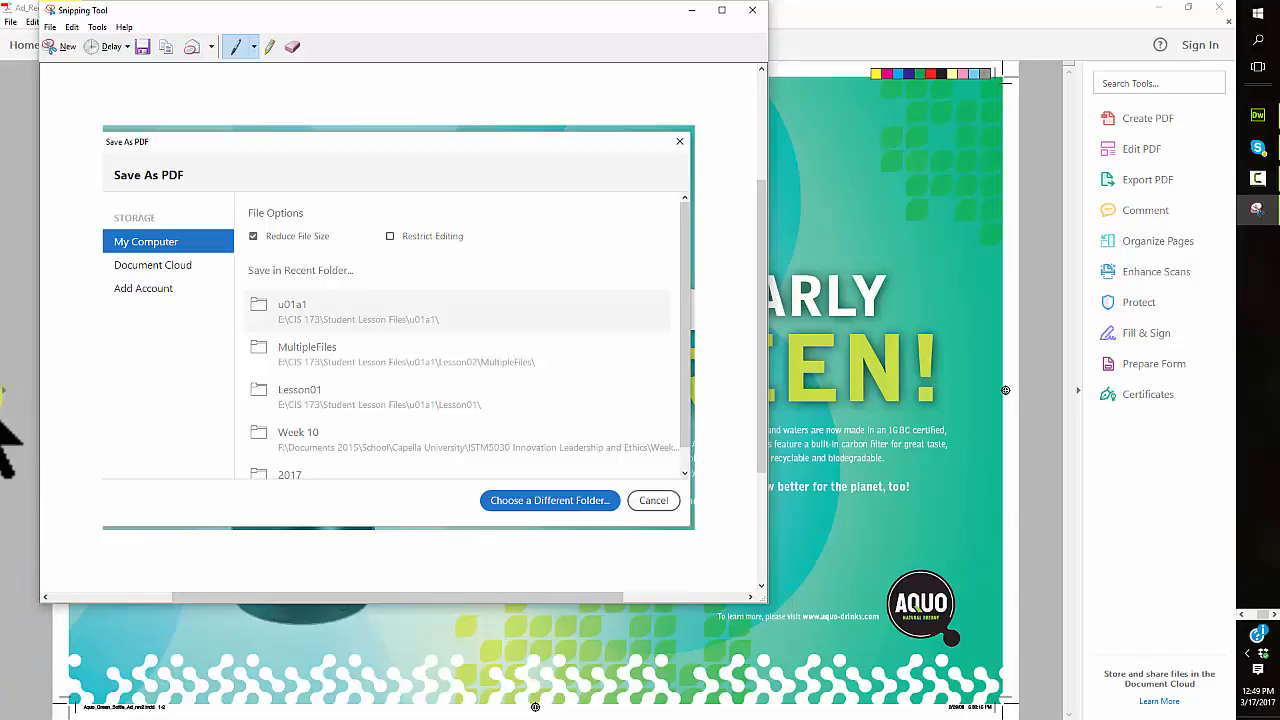
Step: Switch to the Word document and paste the snip under the heading "Ad_Reduce.pdf (page 49)"
{"action": "left_click", "coordinate": [0, 346]}
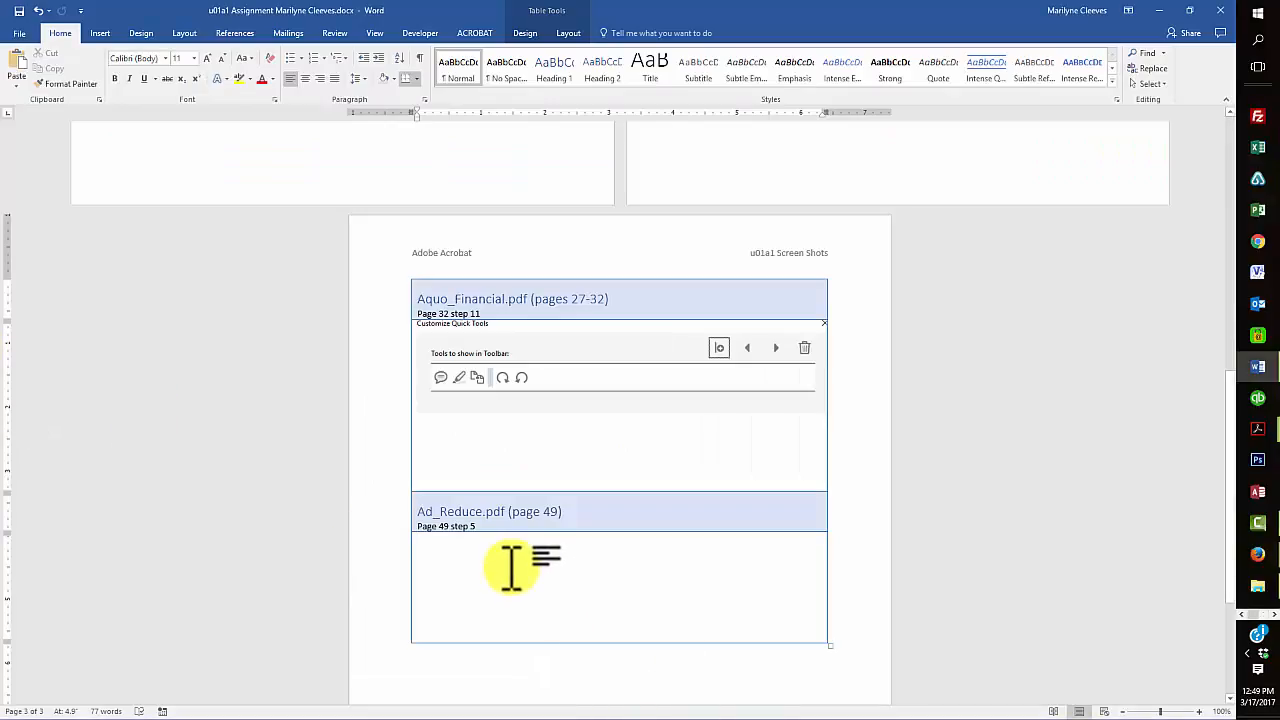
{"action": "right_click", "coordinate": [466, 557]}
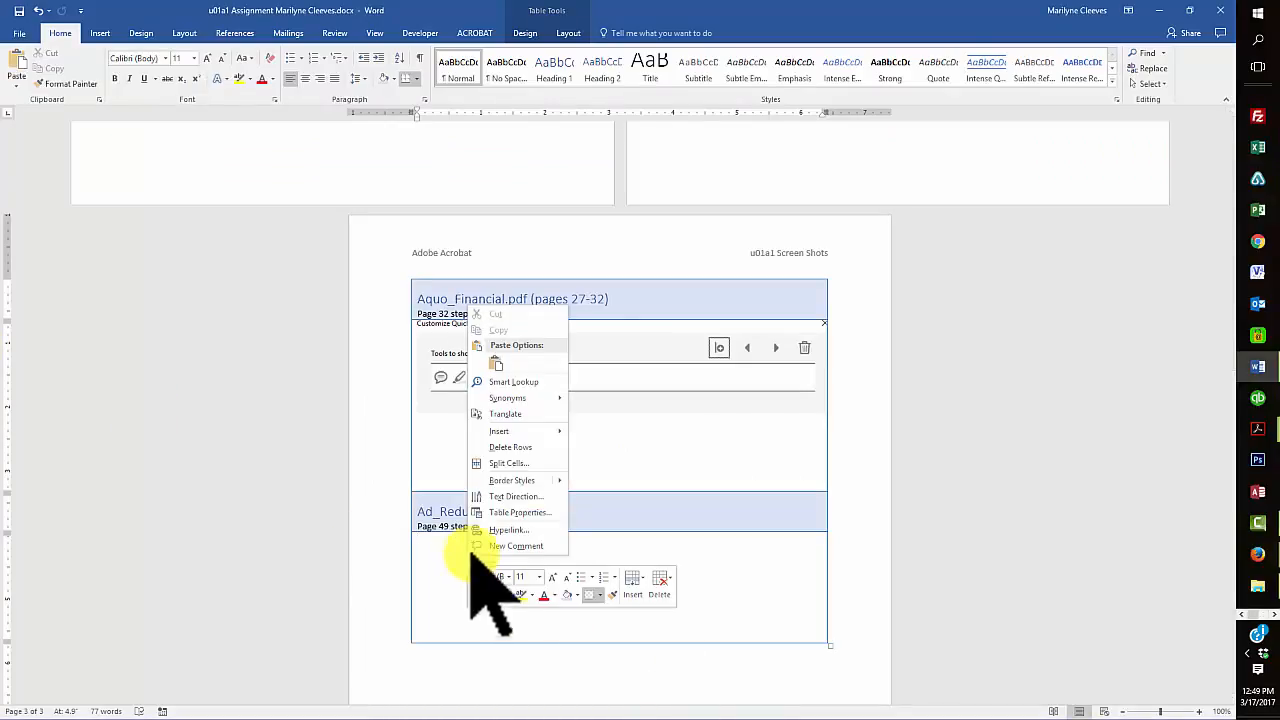
{"action": "left_click", "coordinate": [495, 363]}
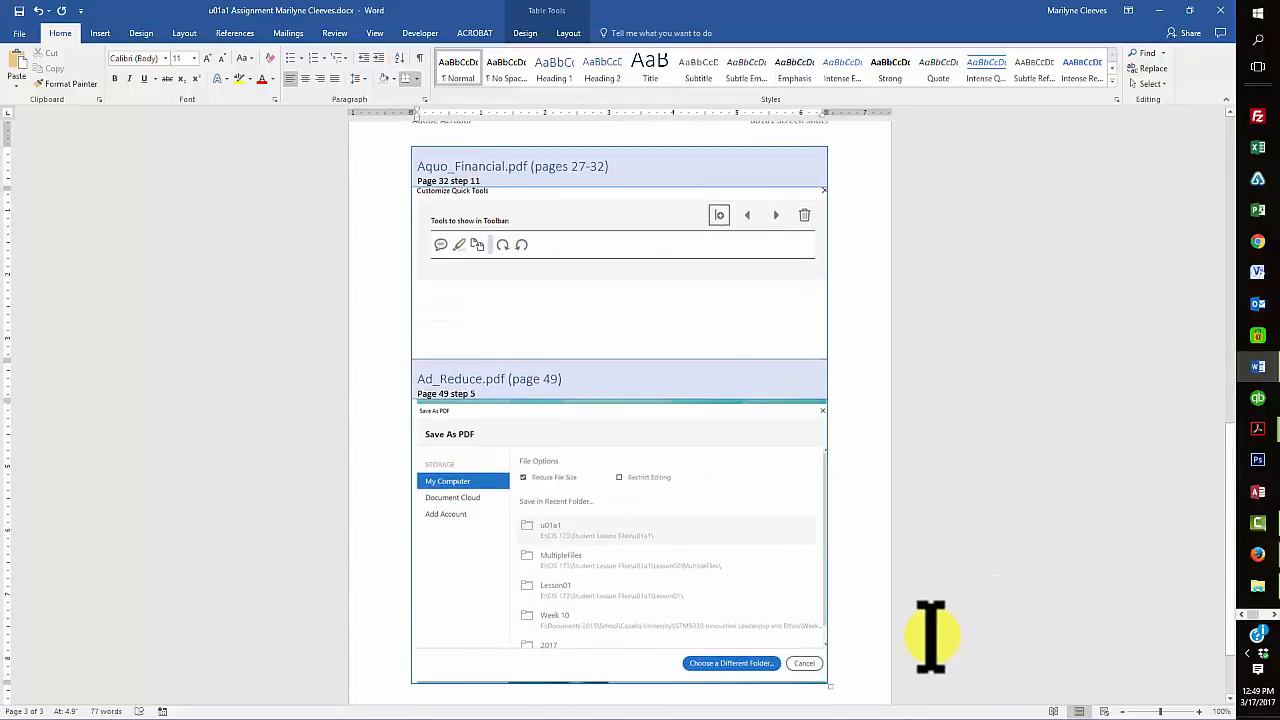
Step: Review the numbered list of four PDF files to submit to Canvas at the start of the Word document
{"action": "scroll", "coordinate": [903, 540], "scroll_direction": "up", "scroll_amount": 10}
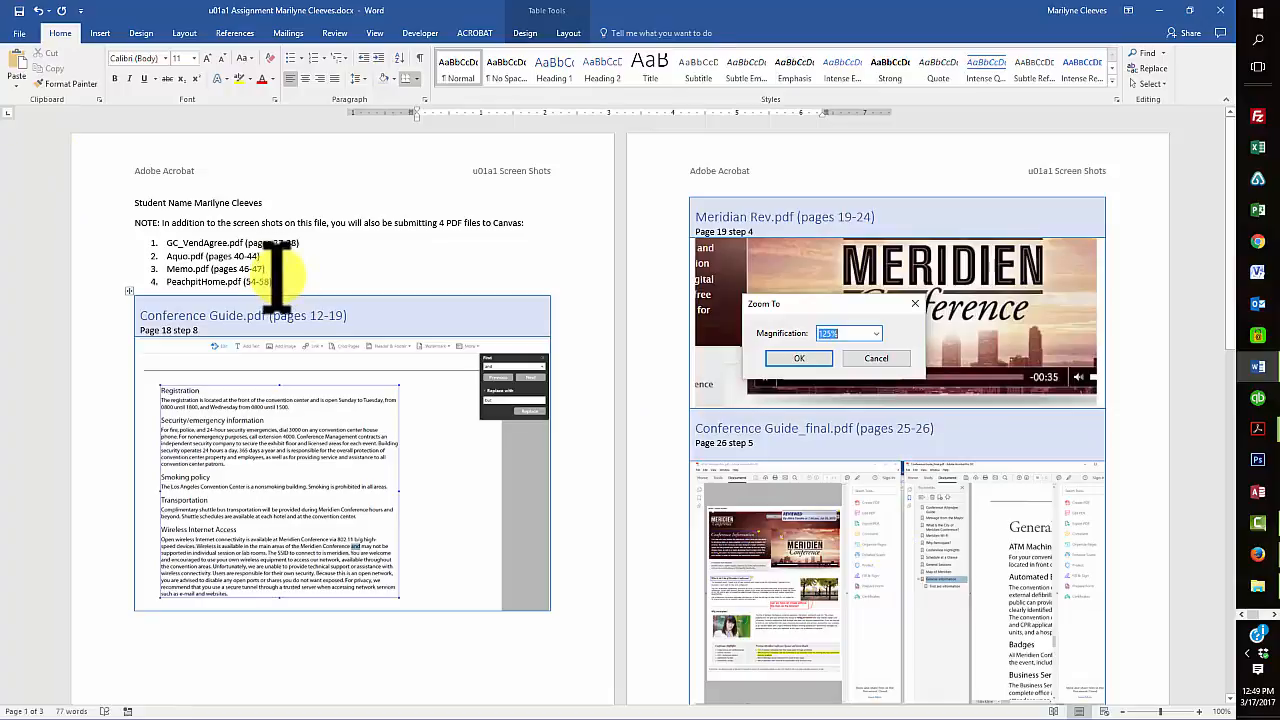
{"action": "left_click", "coordinate": [278, 282]}
{"action": "left_click_drag", "start_coordinate": [278, 282], "coordinate": [168, 237]}
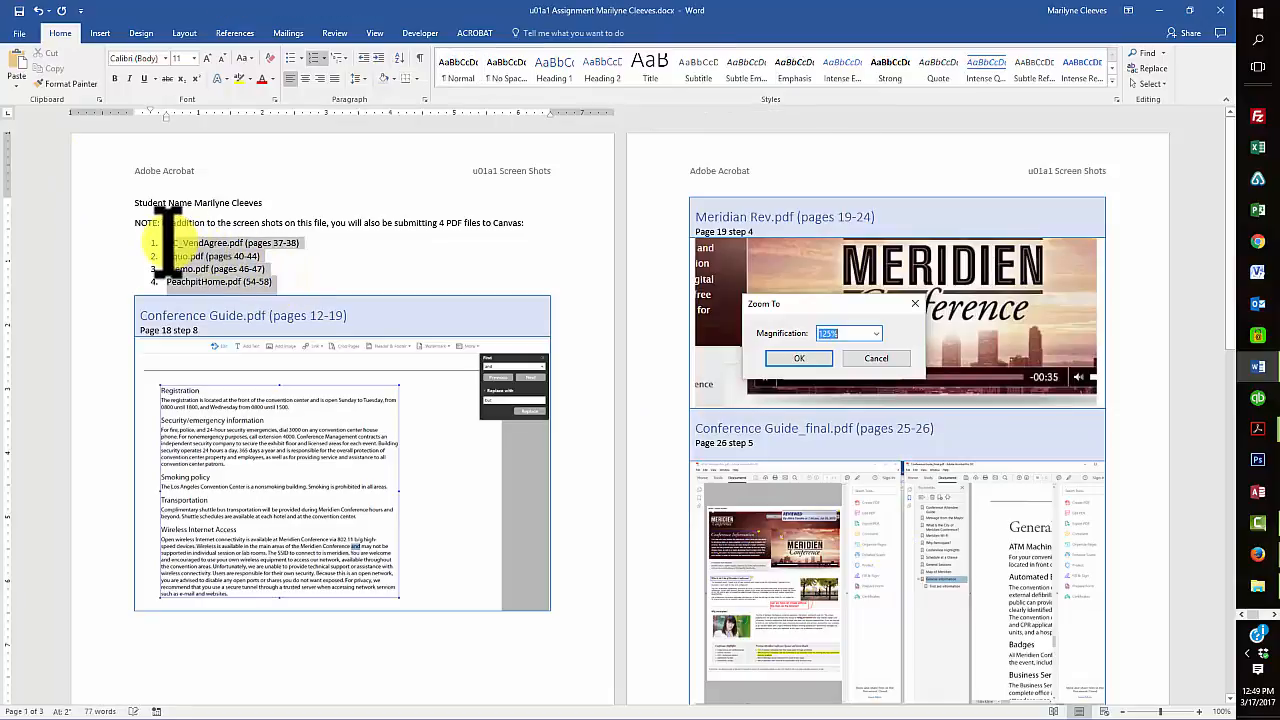
{"action": "left_click", "coordinate": [352, 268]}
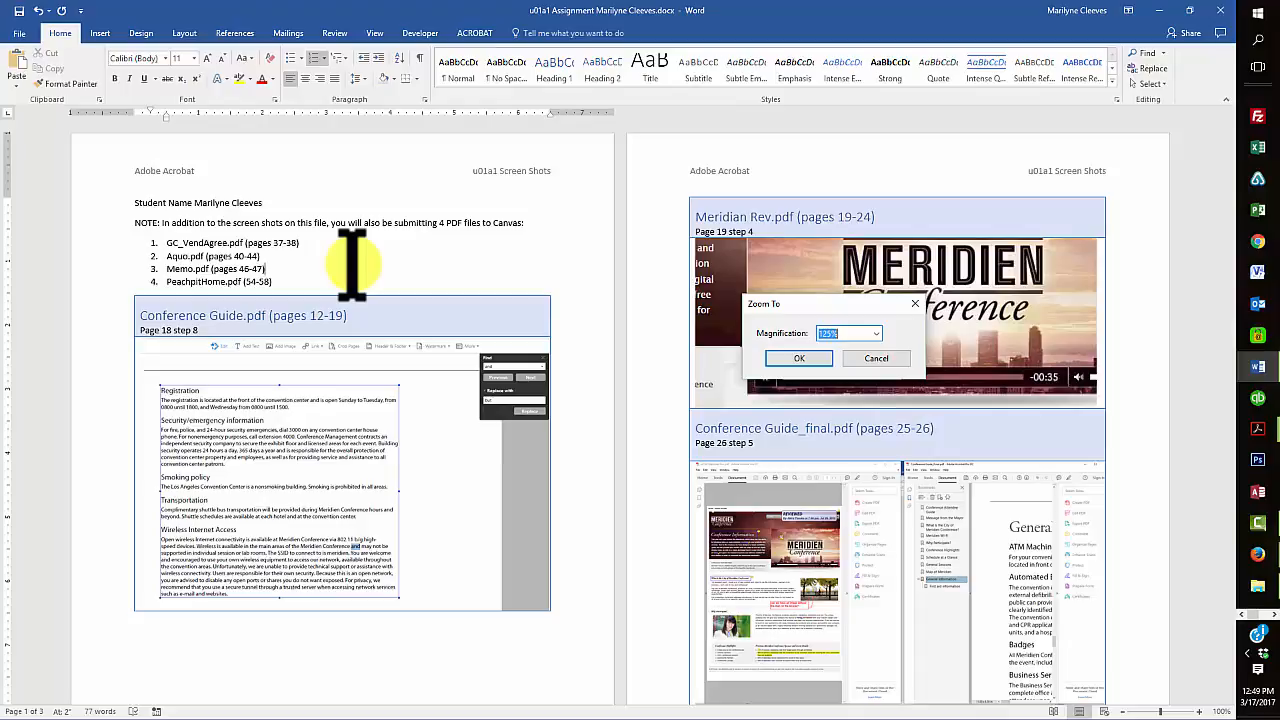
{"action": "left_click", "coordinate": [199, 242]}
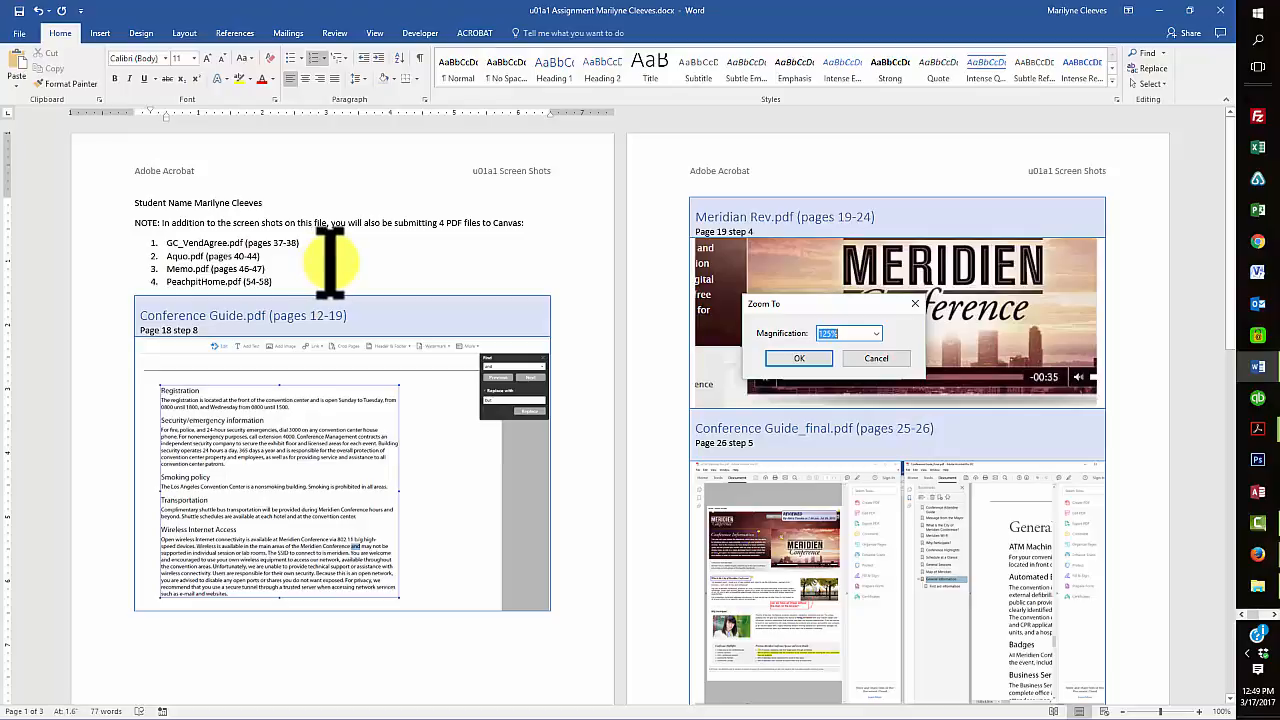
{"action": "left_click", "coordinate": [190, 269]}
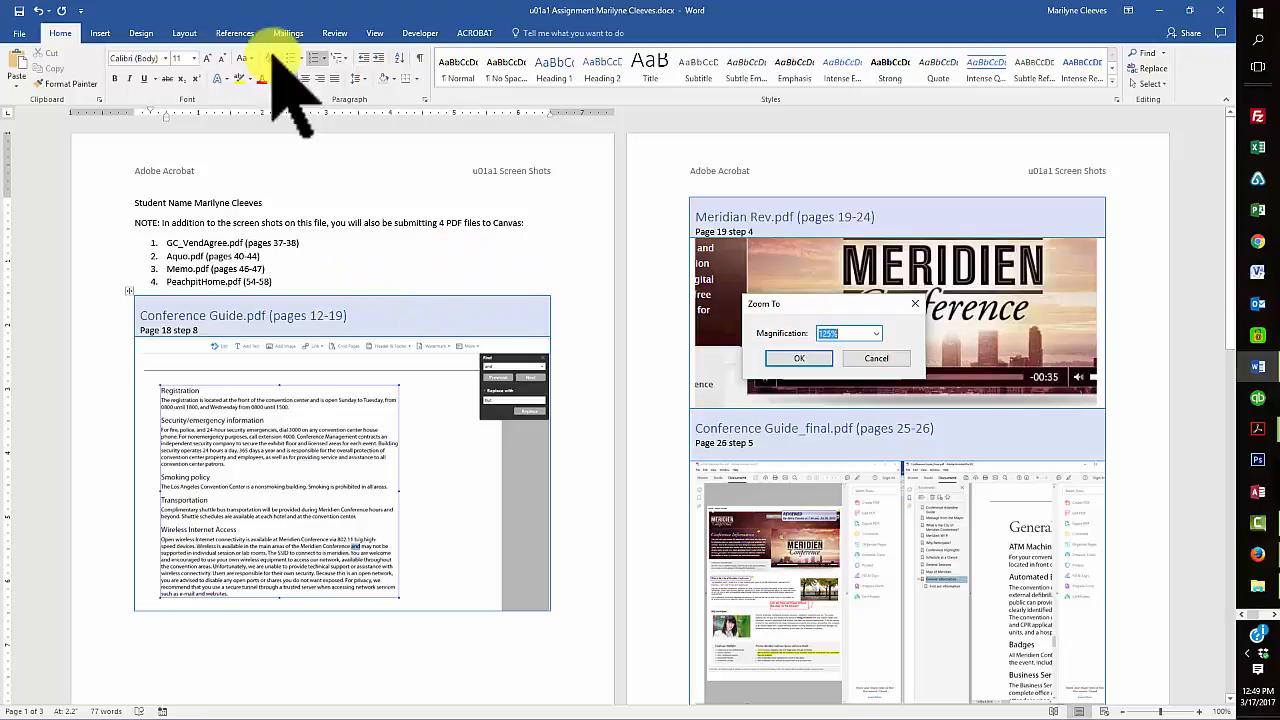
Step: Print the whole assignment document with Adobe PDF as the printer
{"action": "left_click", "coordinate": [18, 33]}
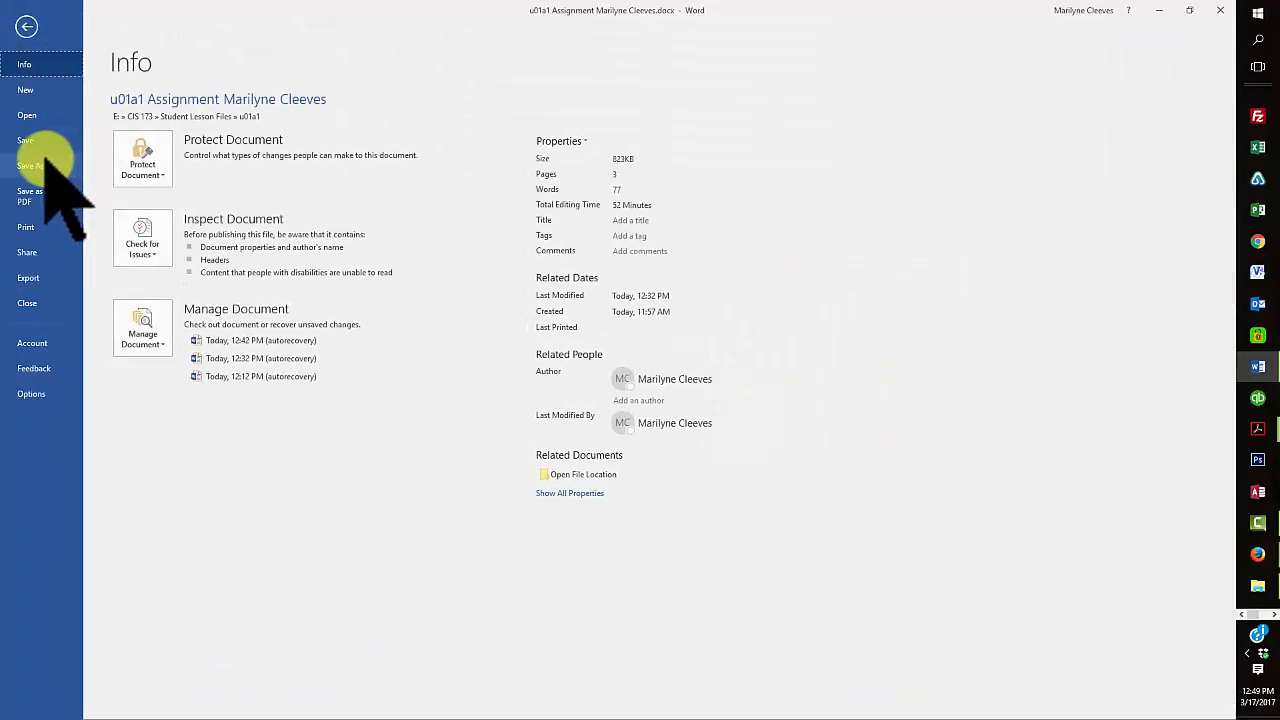
{"action": "left_click", "coordinate": [25, 227]}
{"action": "left_click", "coordinate": [147, 189]}
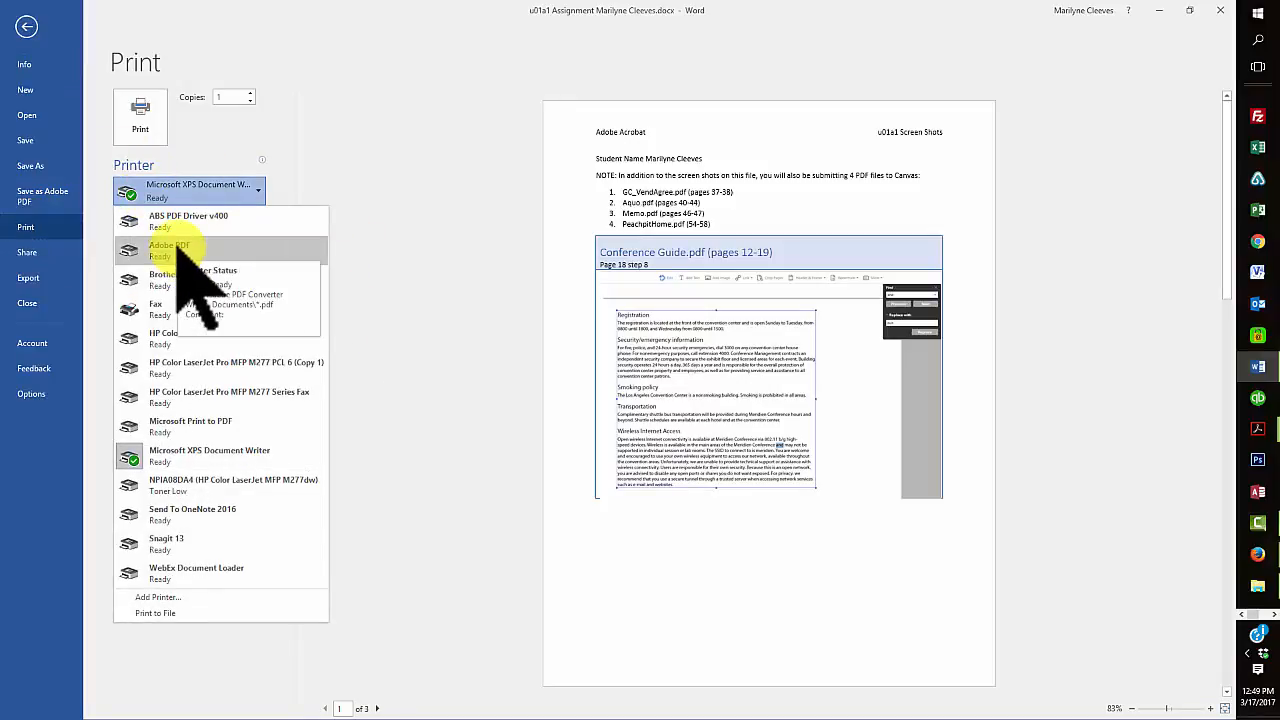
{"action": "left_click", "coordinate": [182, 249]}
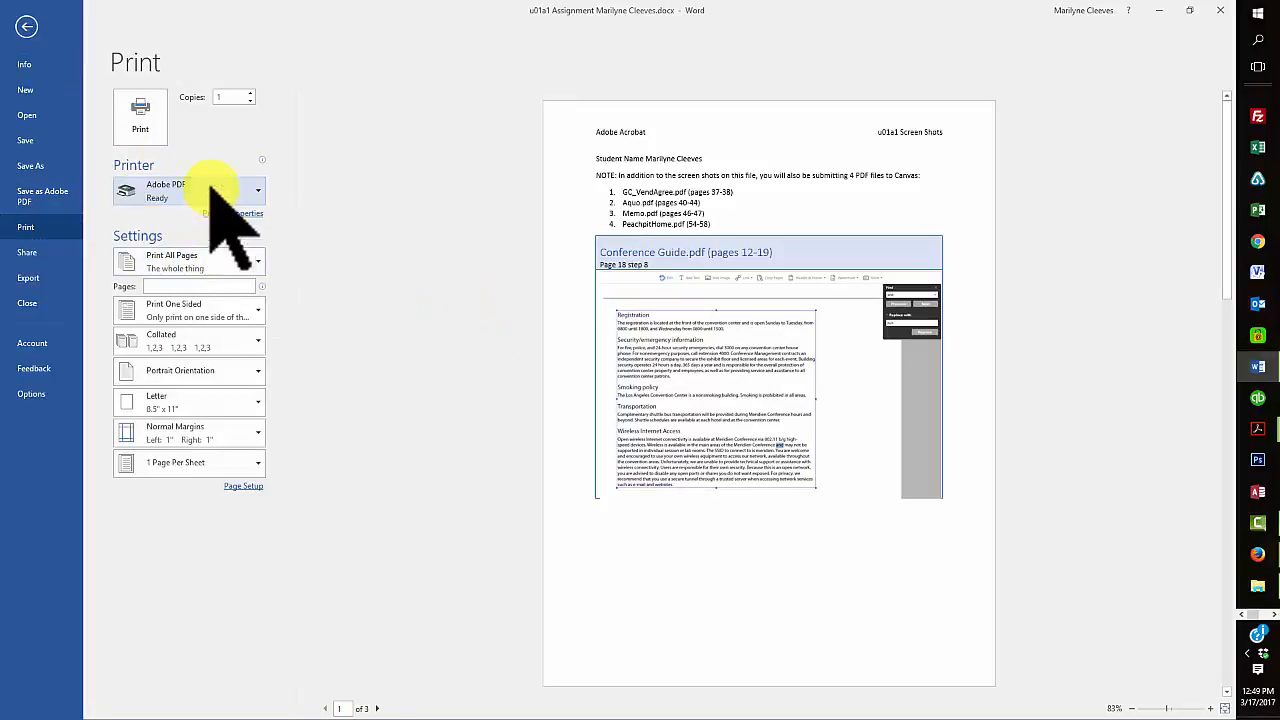
{"action": "left_click", "coordinate": [145, 125]}
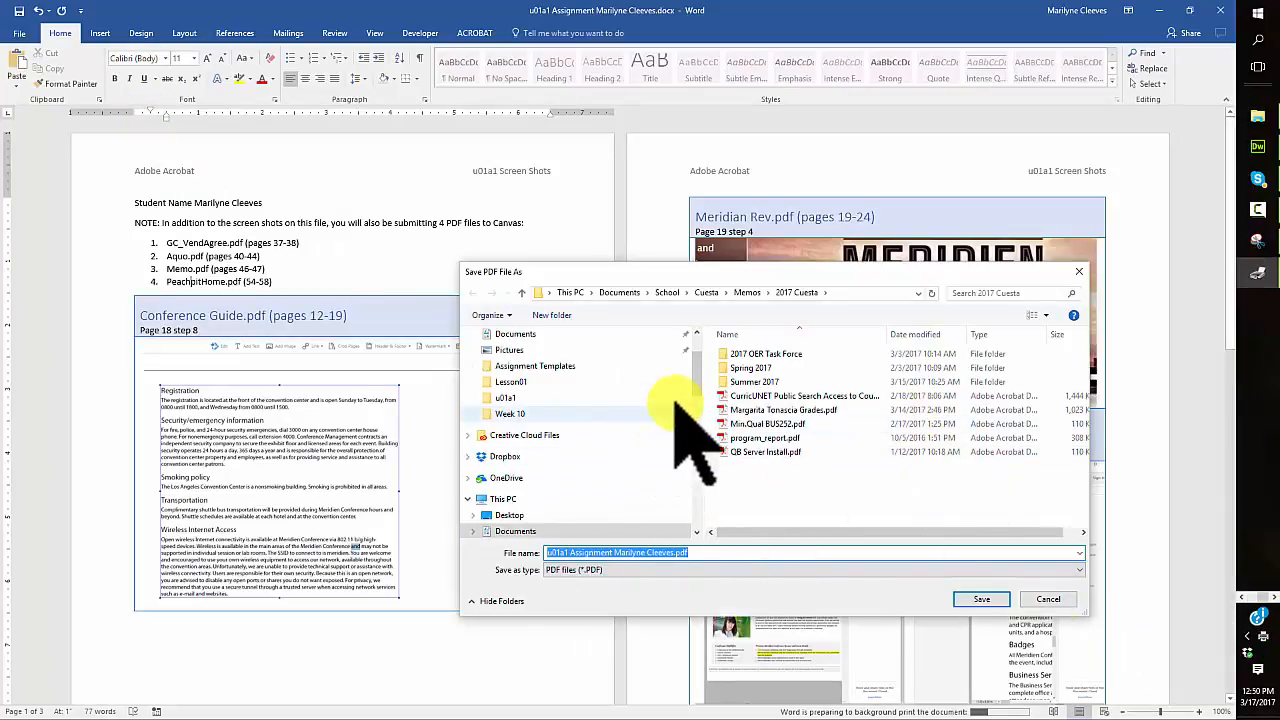
Step: Save the PDF under its proposed name on USB Drive (E:) in CIS 173 > Student Lesson Files > u01a1
{"action": "scroll", "coordinate": [693, 390], "scroll_direction": "down", "scroll_amount": 4}
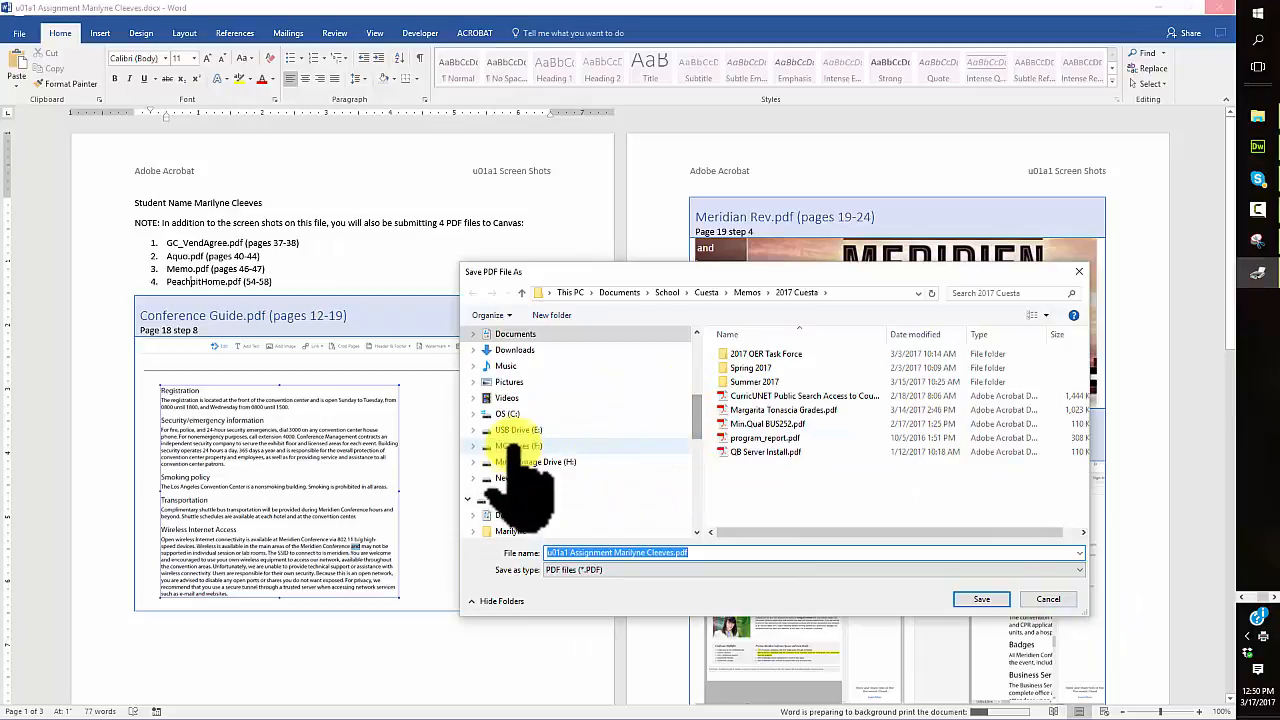
{"action": "left_click", "coordinate": [518, 430]}
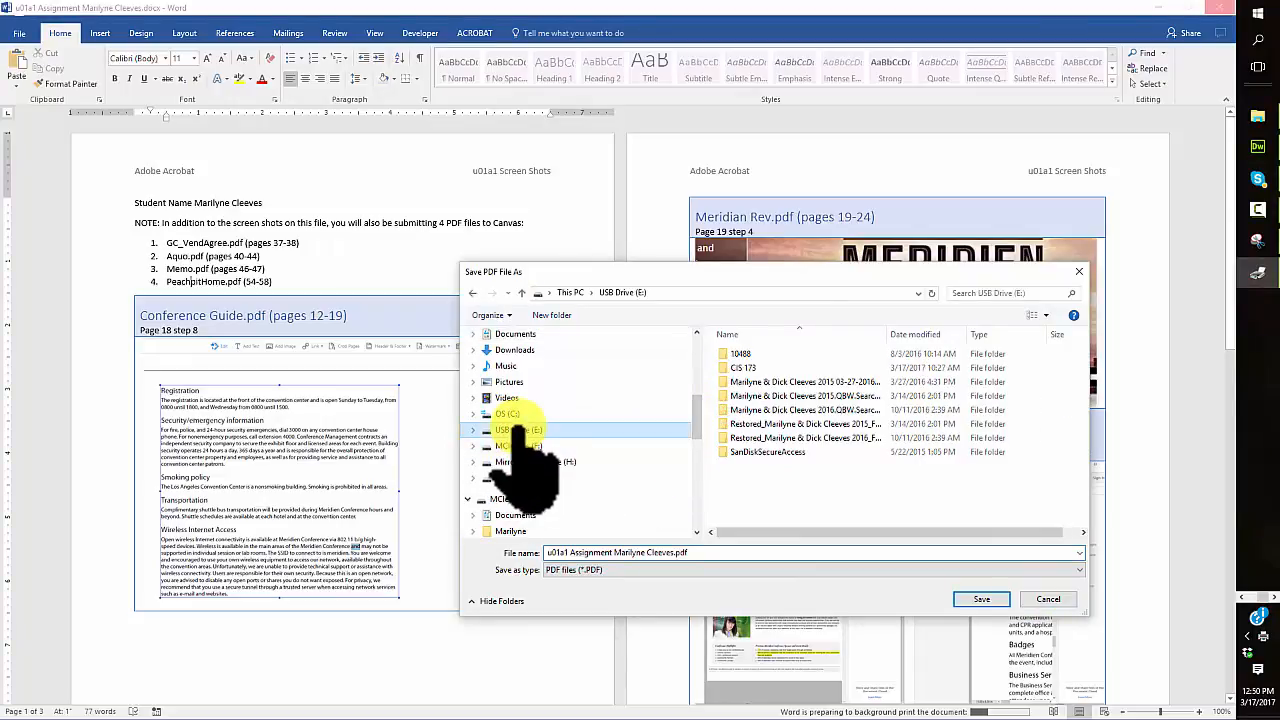
{"action": "double_click", "coordinate": [772, 366]}
{"action": "double_click", "coordinate": [767, 358]}
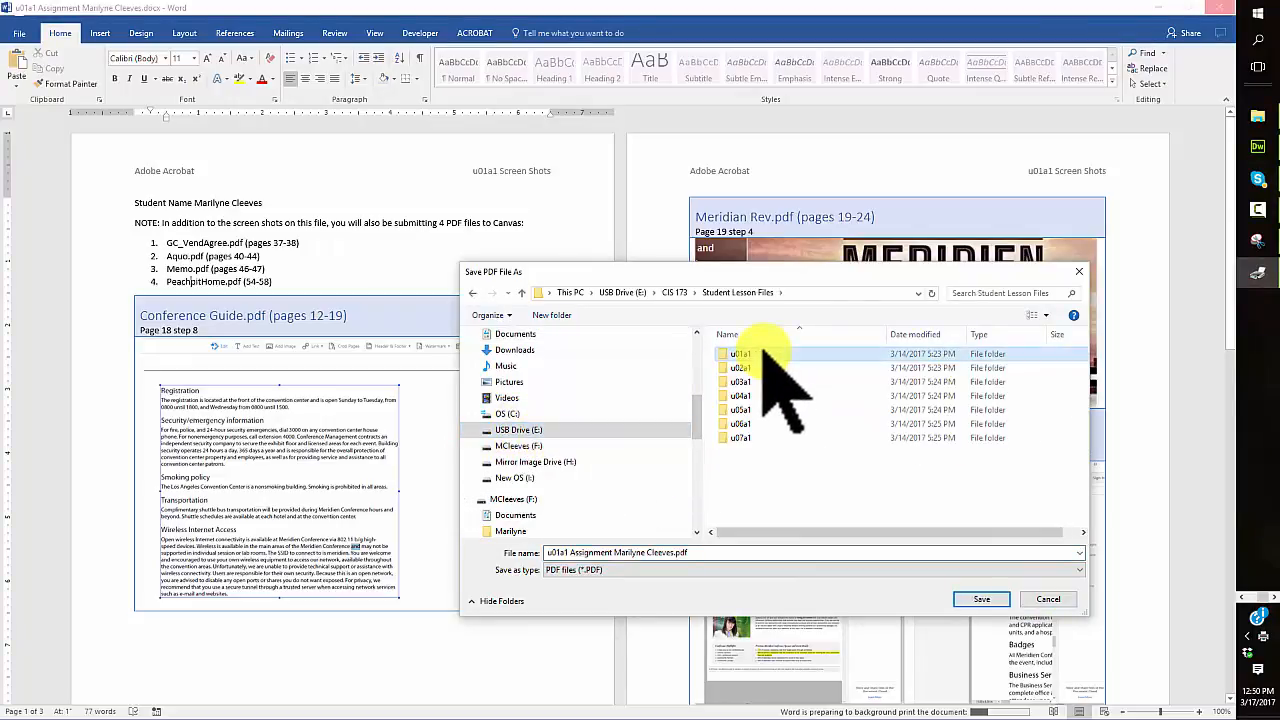
{"action": "double_click", "coordinate": [766, 356]}
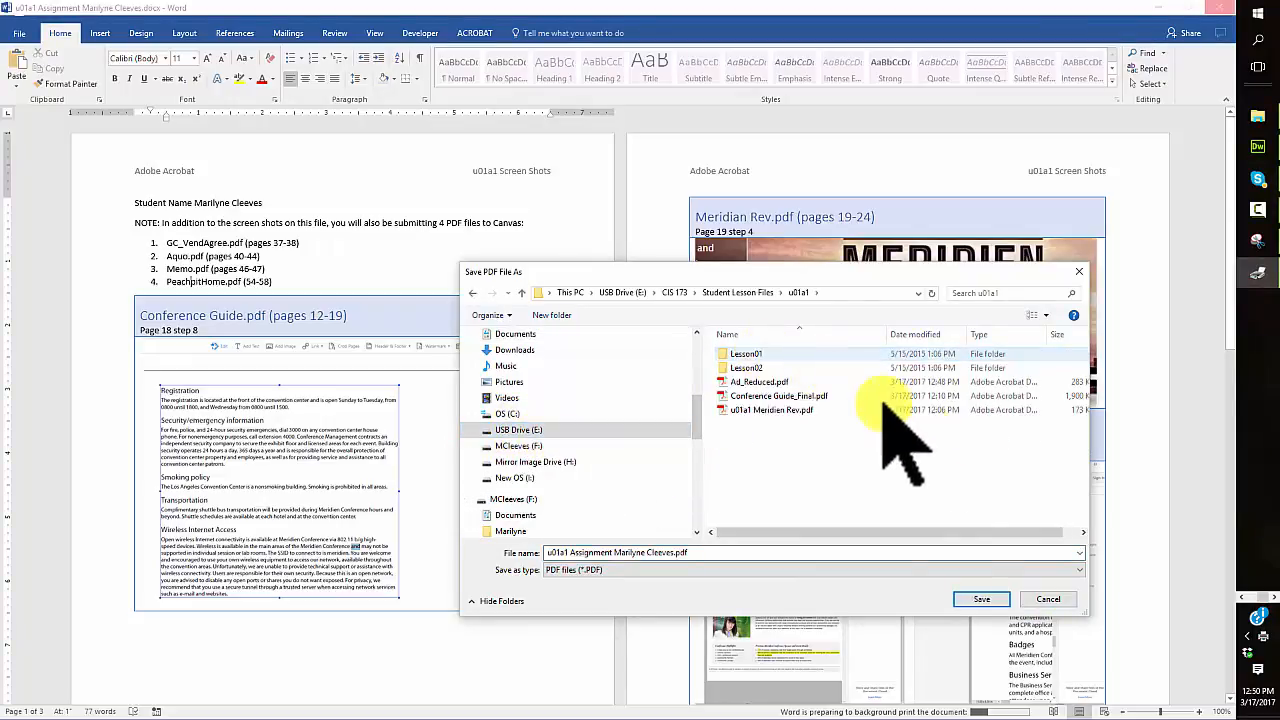
{"action": "left_click", "coordinate": [982, 599]}
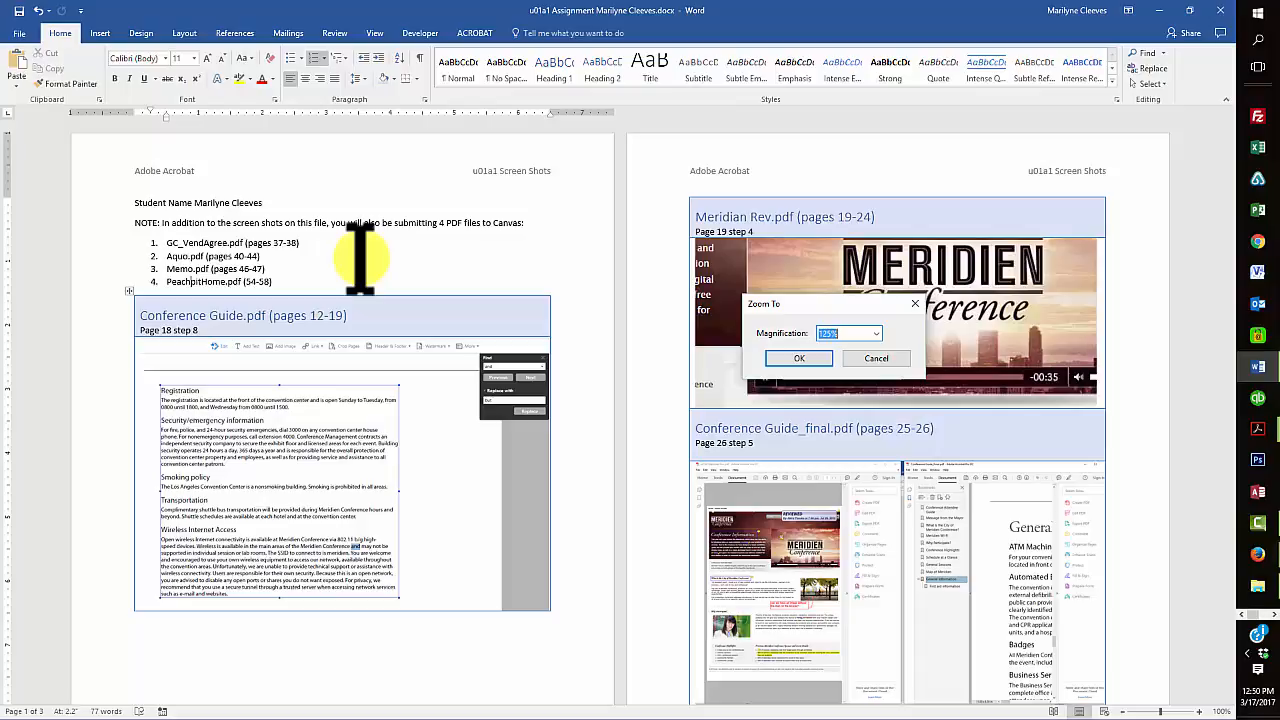
Step: Check the list of PDFs to submit and the pasted screenshots on all three pages of the document
{"action": "left_click_drag", "start_coordinate": [276, 281], "coordinate": [168, 240]}
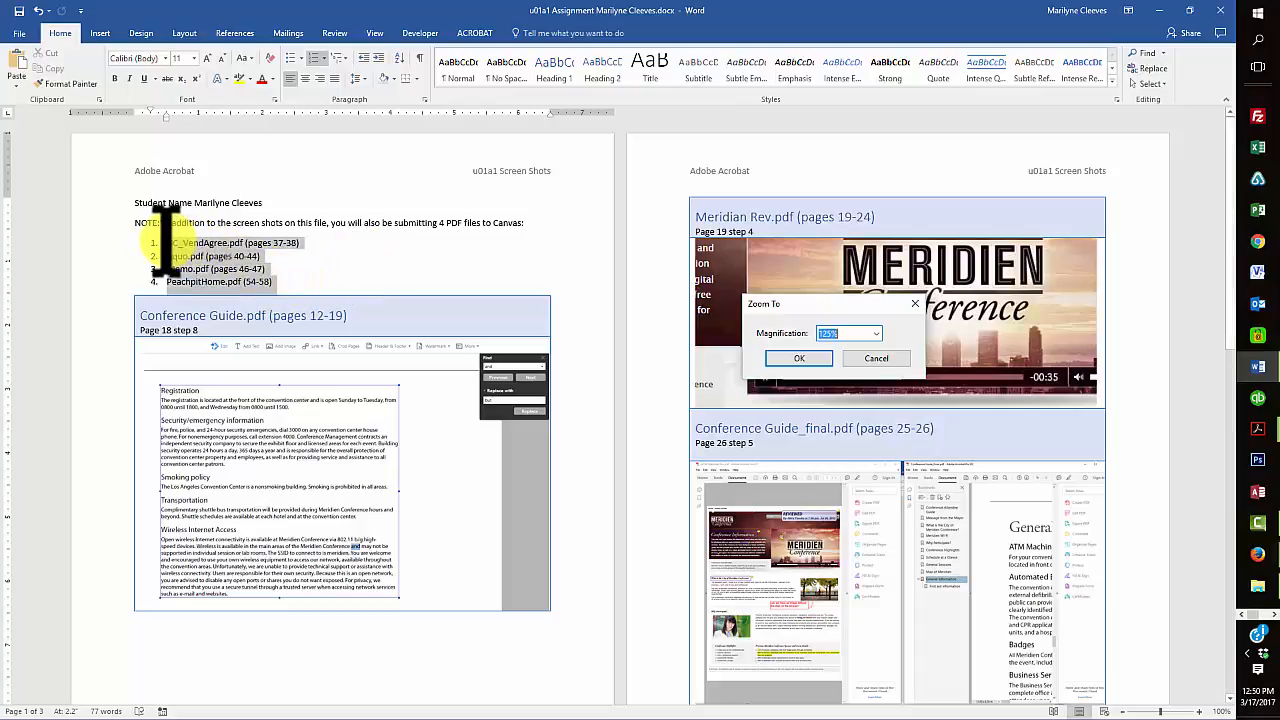
{"action": "left_click", "coordinate": [412, 252]}
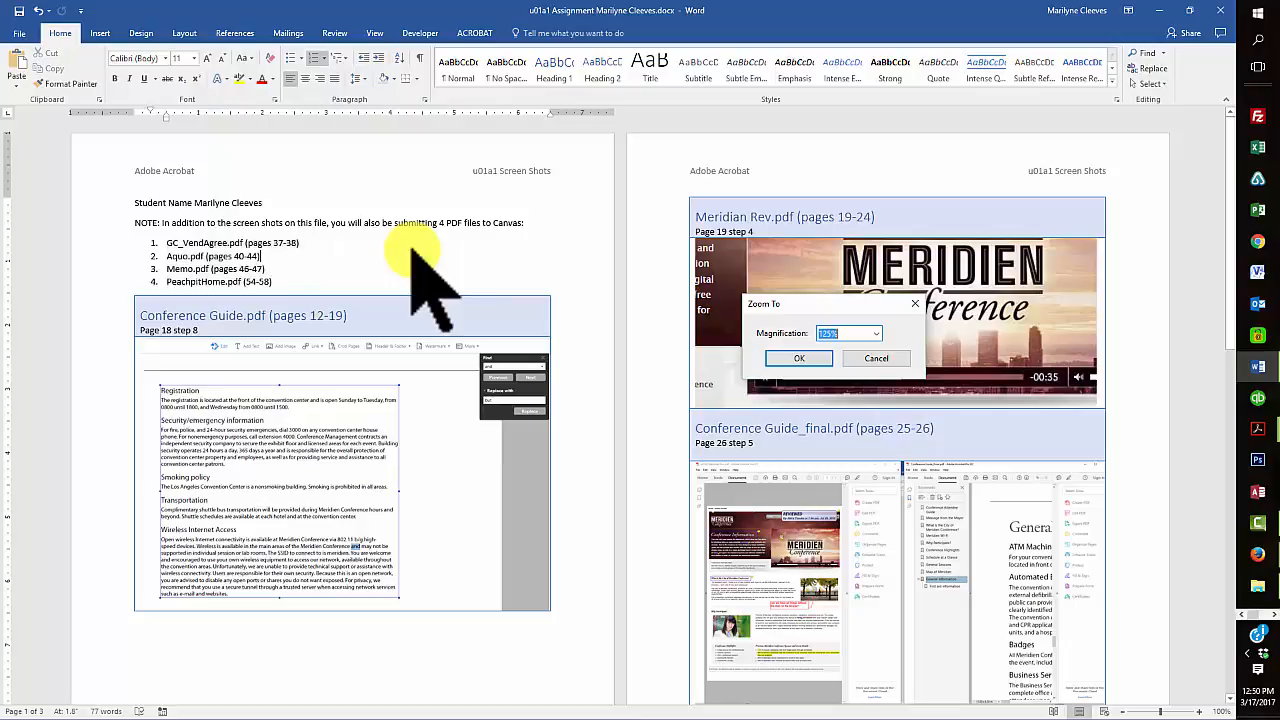
{"action": "scroll", "coordinate": [543, 457], "scroll_direction": "down", "scroll_amount": 1}
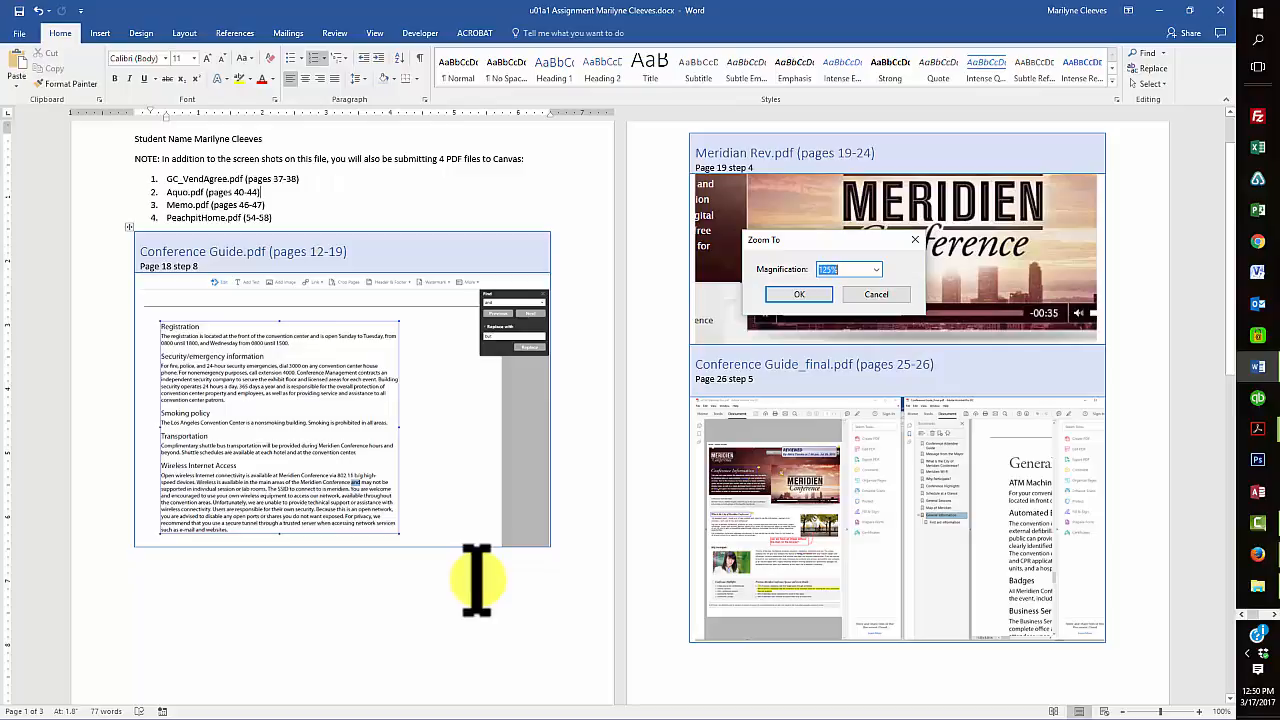
{"action": "scroll", "coordinate": [464, 585], "scroll_direction": "down", "scroll_amount": 3}
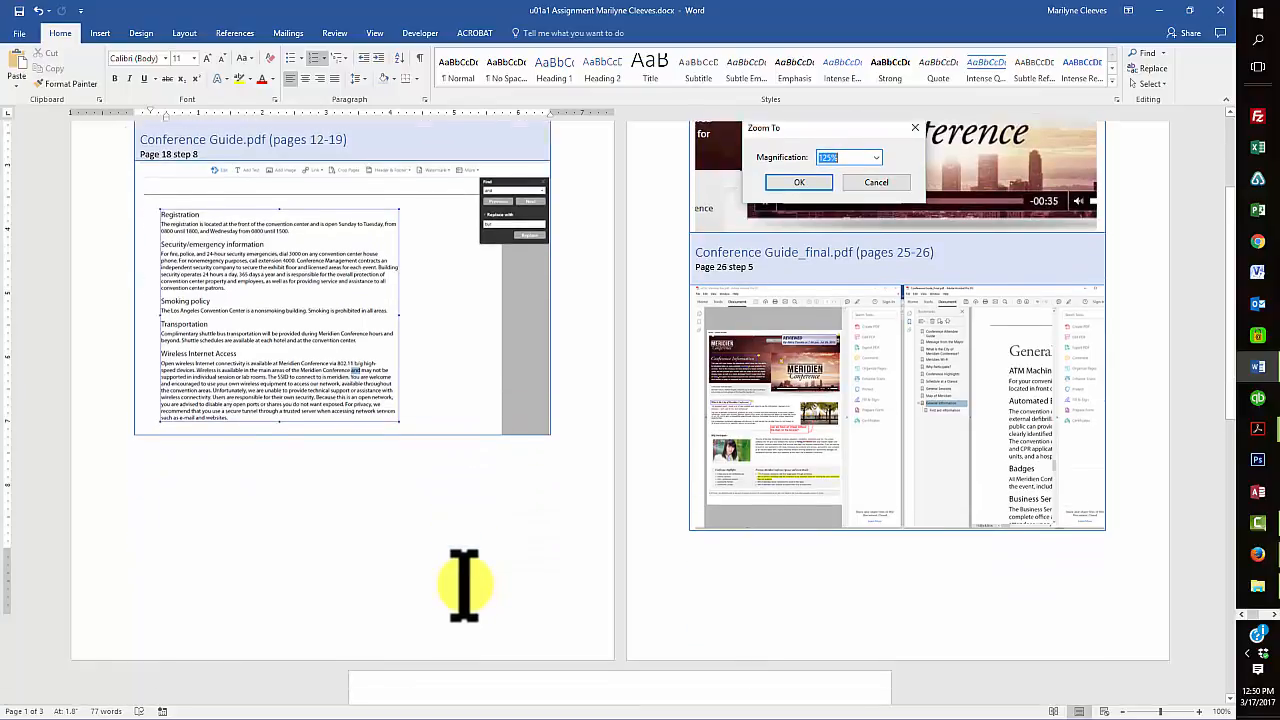
{"action": "scroll", "coordinate": [449, 551], "scroll_direction": "up", "scroll_amount": 3}
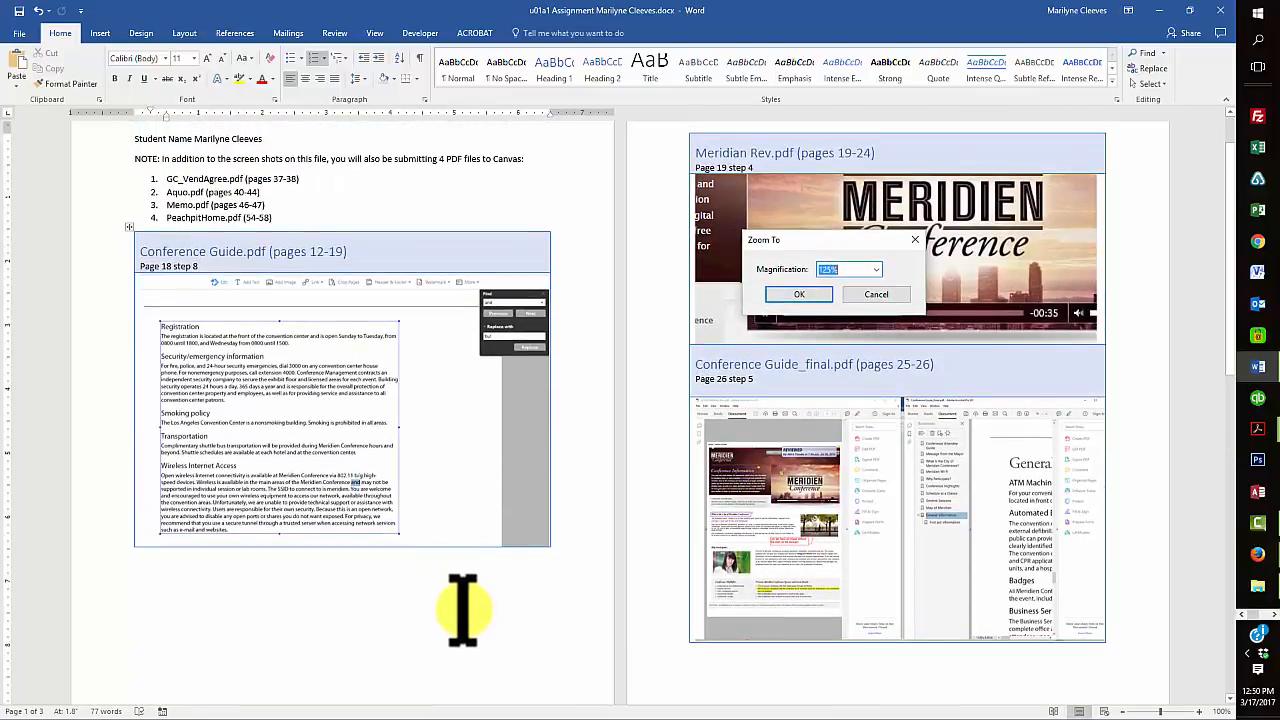
{"action": "scroll", "coordinate": [460, 600], "scroll_direction": "down", "scroll_amount": 5}
{"action": "scroll", "coordinate": [292, 560], "scroll_direction": "down", "scroll_amount": 6}
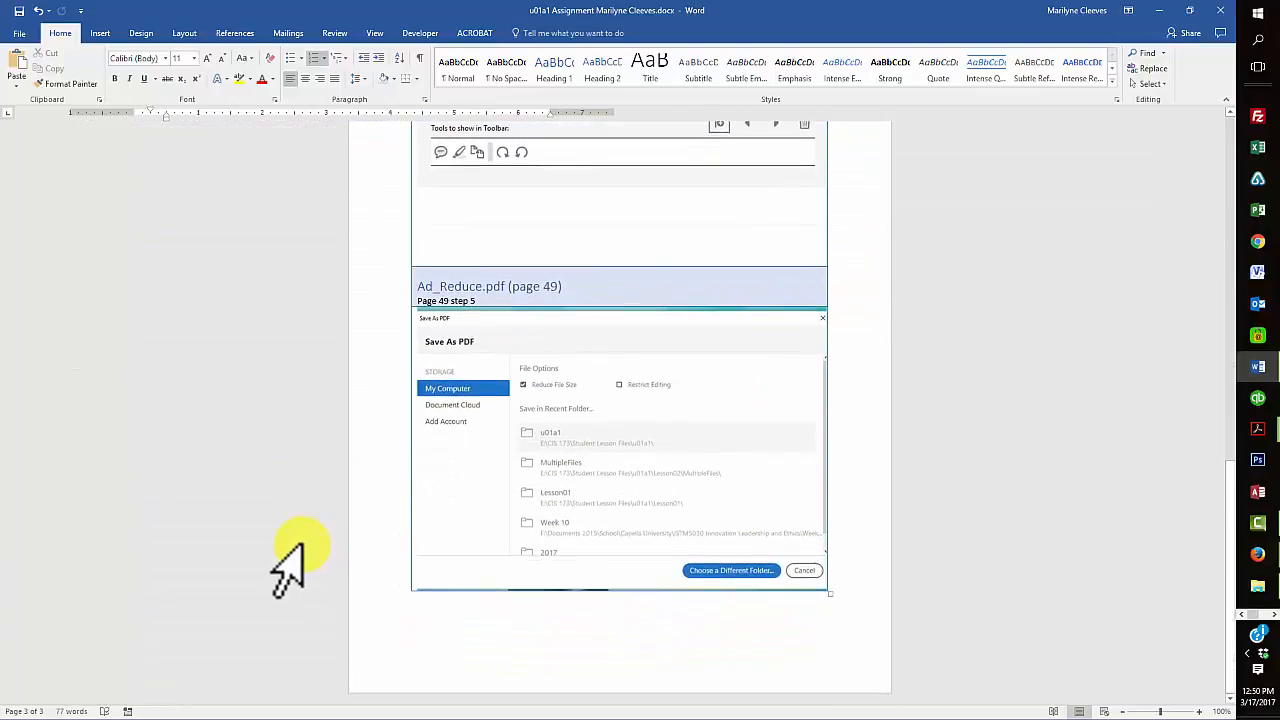
{"action": "left_click", "coordinate": [857, 528]}
{"action": "scroll", "coordinate": [856, 528], "scroll_direction": "up", "scroll_amount": 2}
{"action": "scroll", "coordinate": [857, 528], "scroll_direction": "up", "scroll_amount": 14}
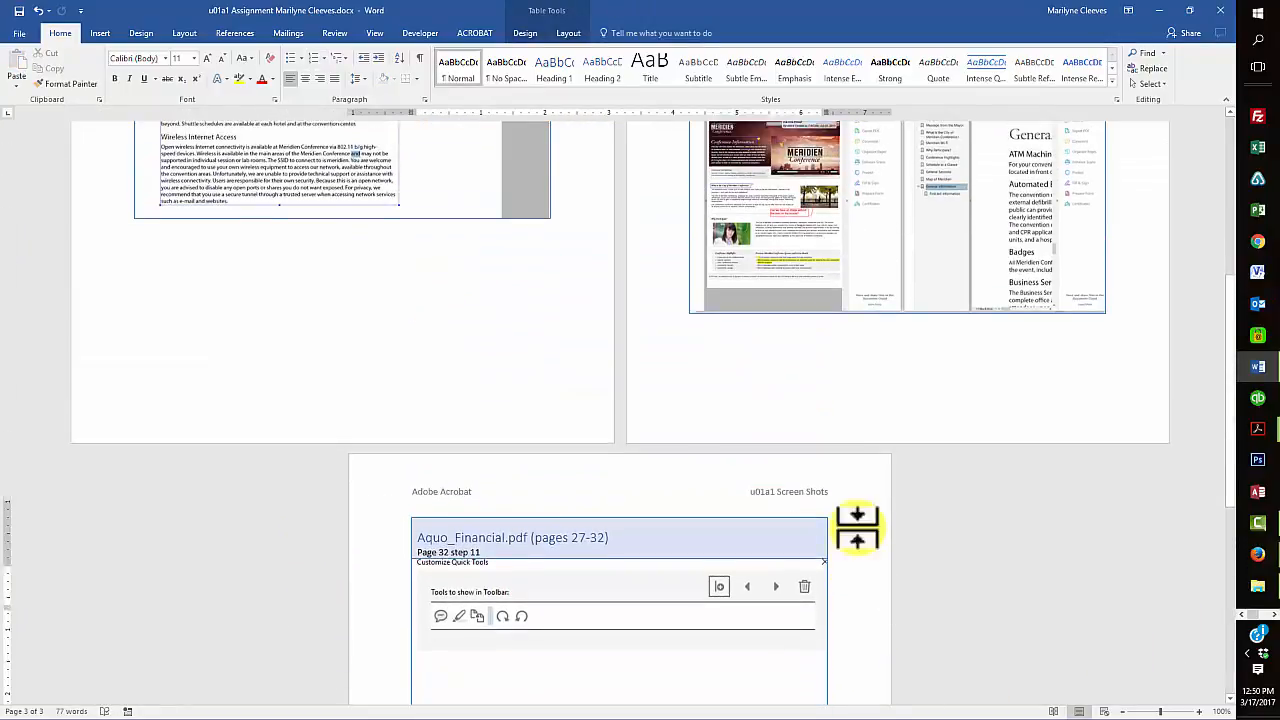